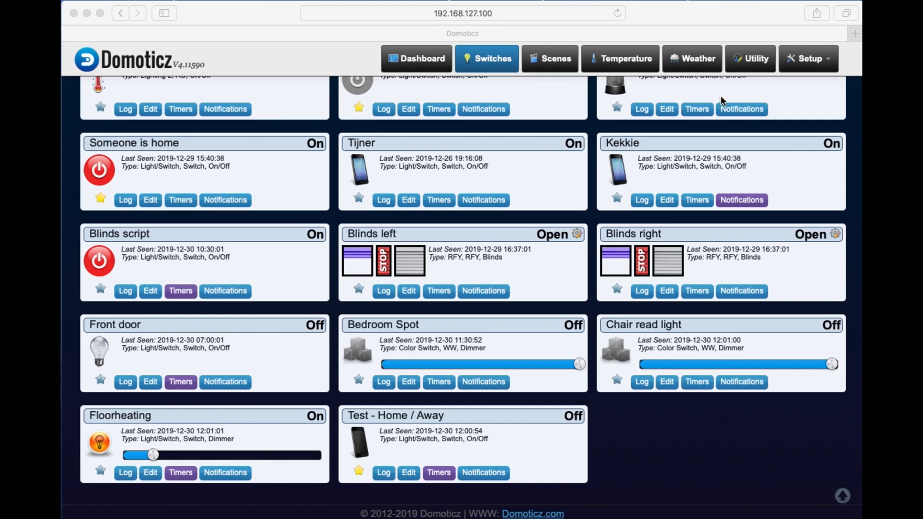
Step: Open the hardware setup and look up the Dummy type for virtual switches among the available hardware types
left_click(798, 65)
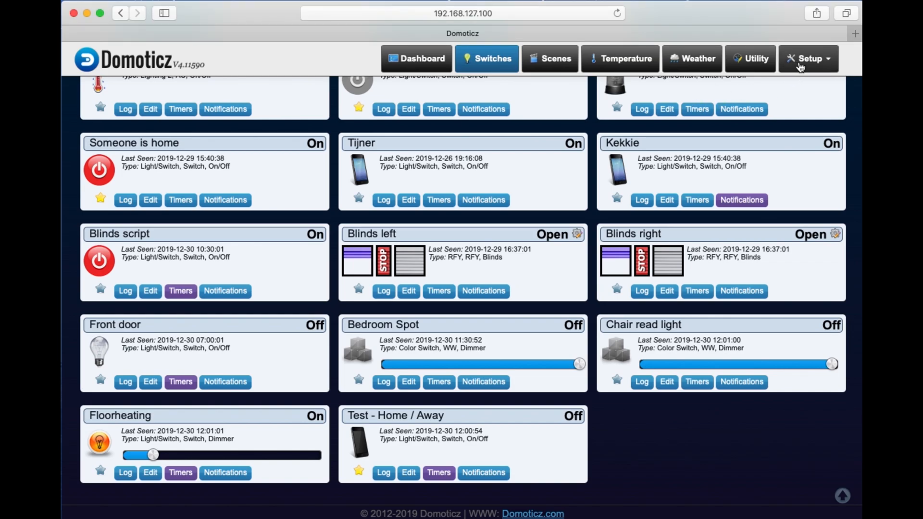
left_click(801, 67)
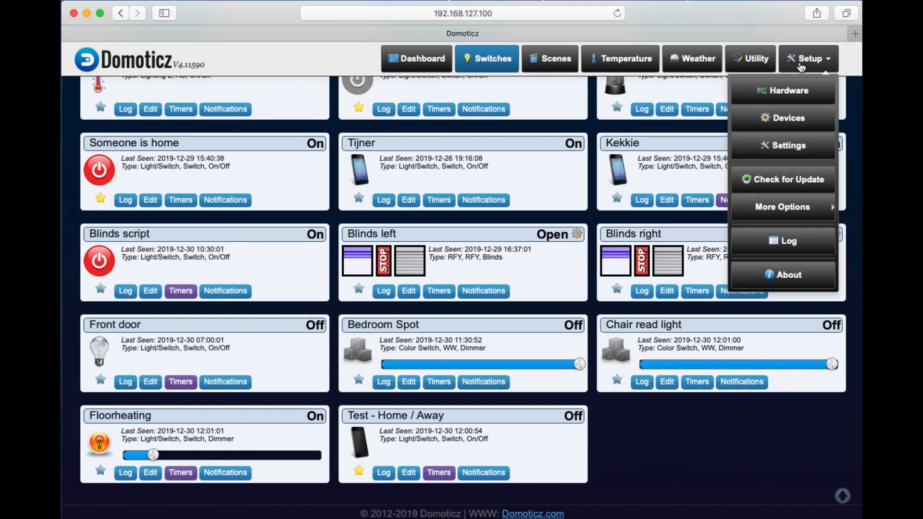
left_click(798, 94)
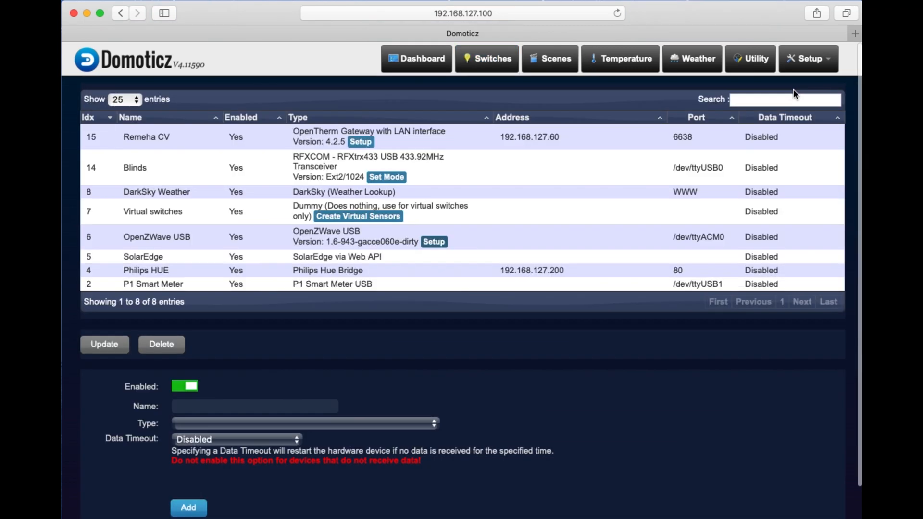
left_click(217, 424)
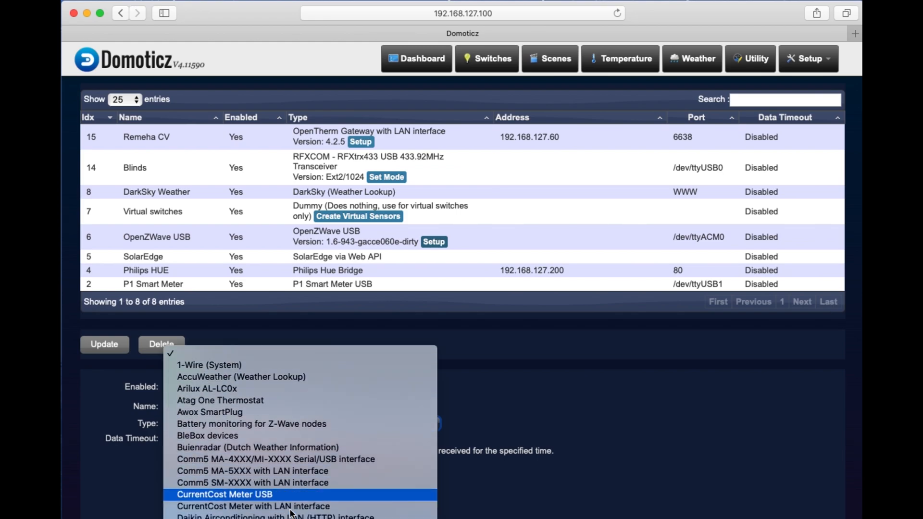
scroll(280, 481, "down", 15)
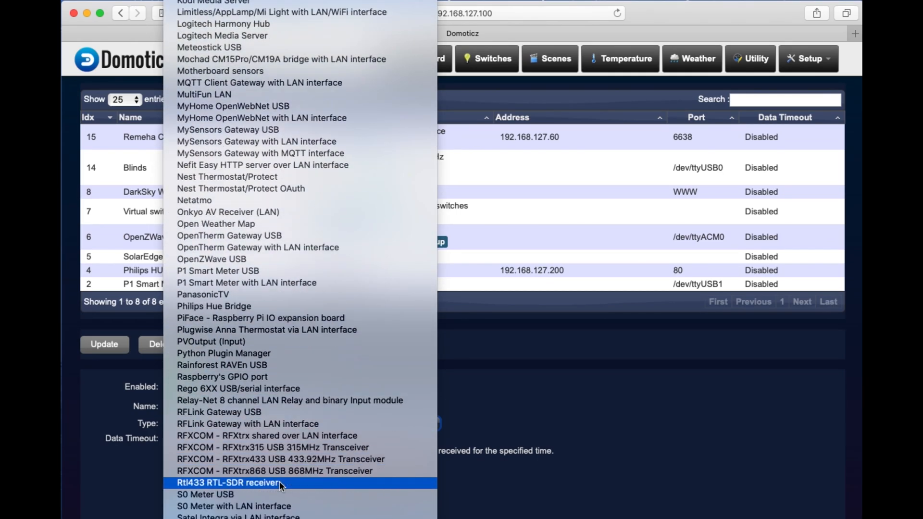
scroll(278, 479, "up", 10)
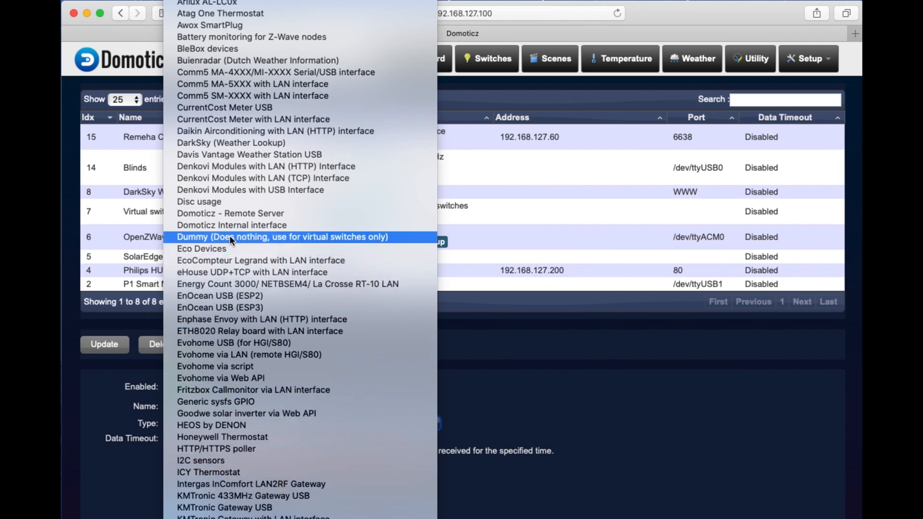
left_click(289, 238)
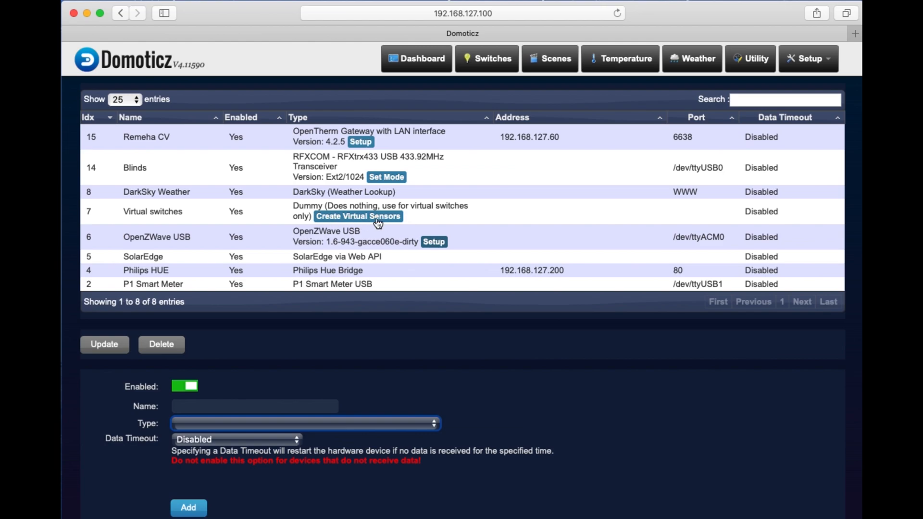
Step: View the Test - Home / Away switch's settings and its available icons, and return to the switches overview
left_click(489, 66)
scroll(512, 215, "down", 5)
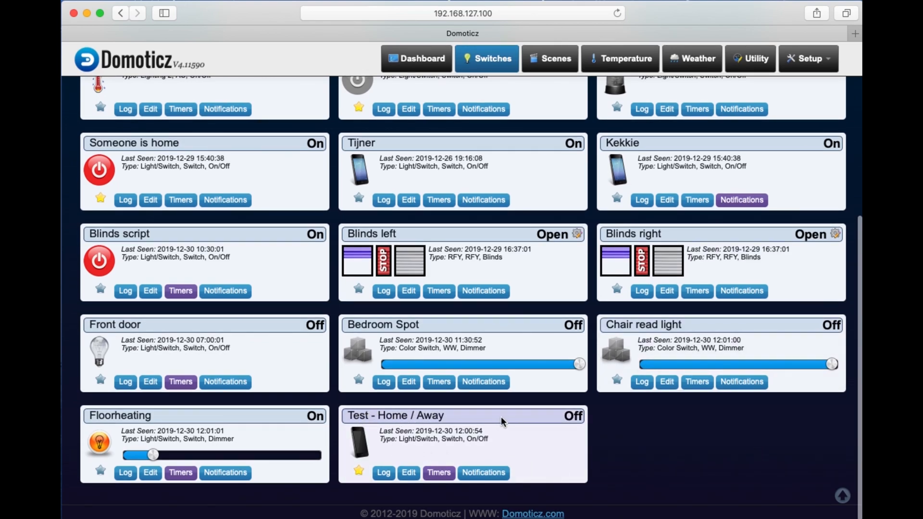
left_click(408, 473)
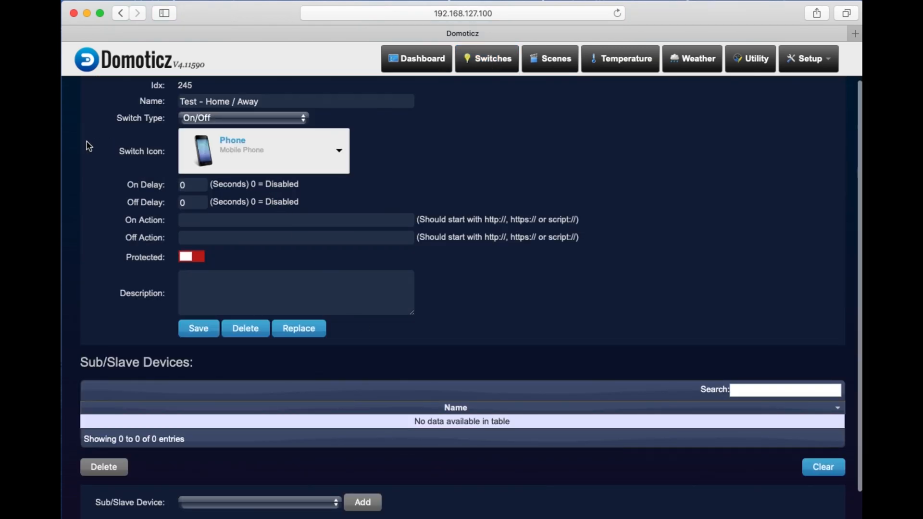
left_click(259, 153)
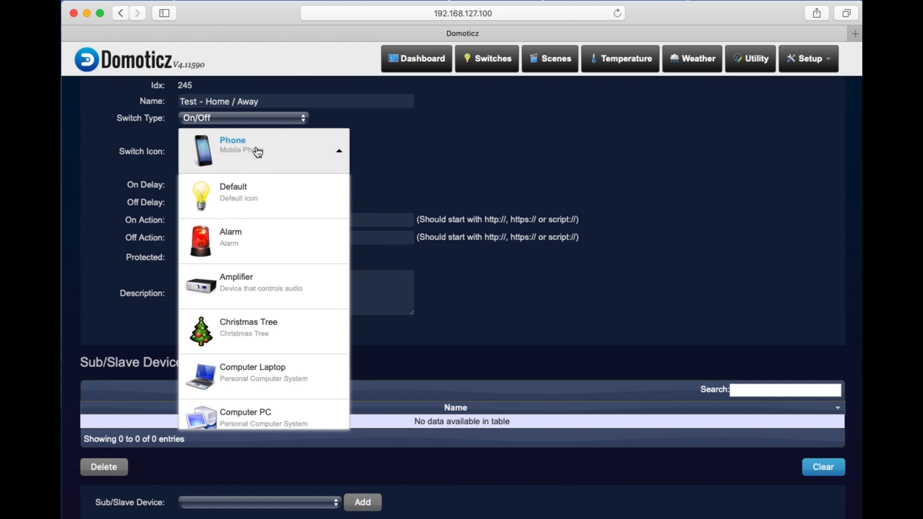
left_click(409, 146)
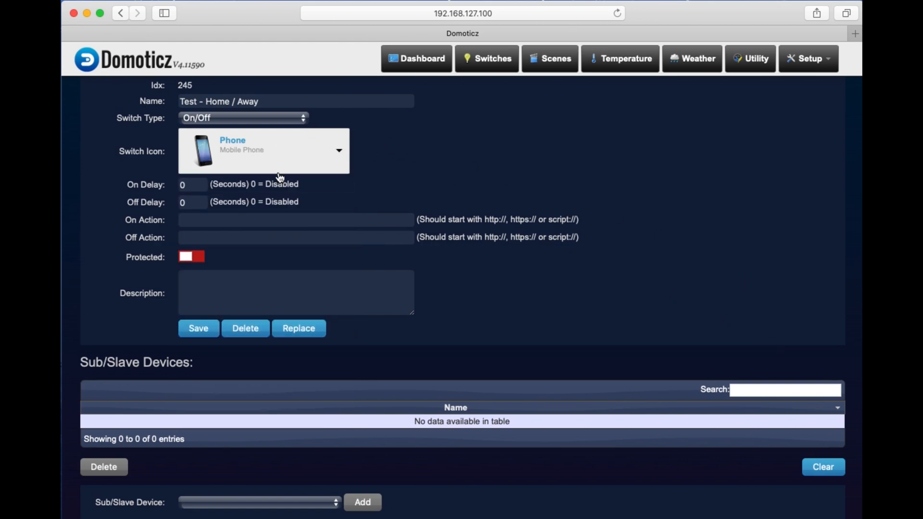
left_click(505, 63)
scroll(557, 284, "down", 5)
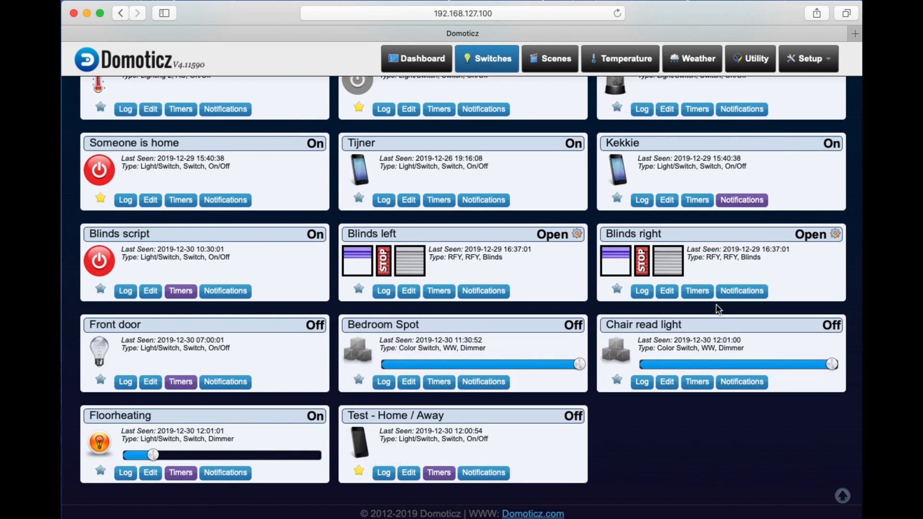
Step: Close the open Alarm override no one home script in the event editor and create a new Blockly script
left_click(817, 65)
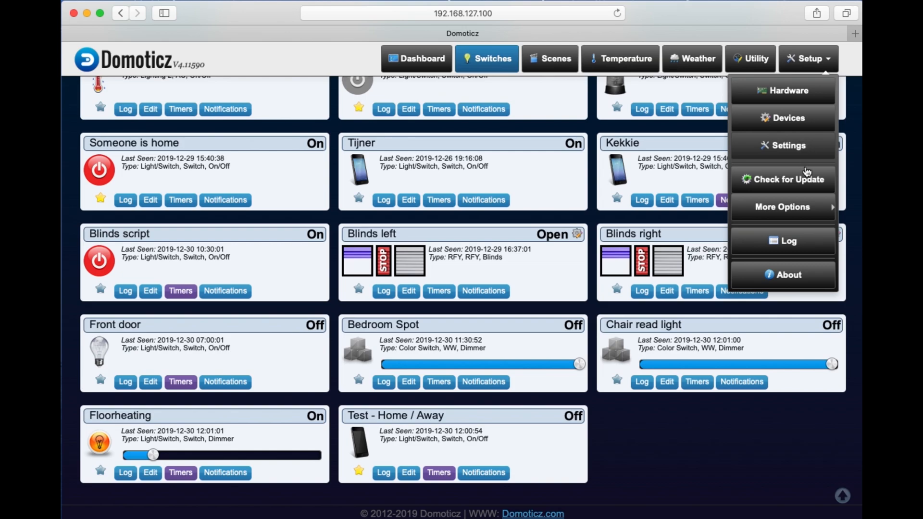
mouse_move(798, 206)
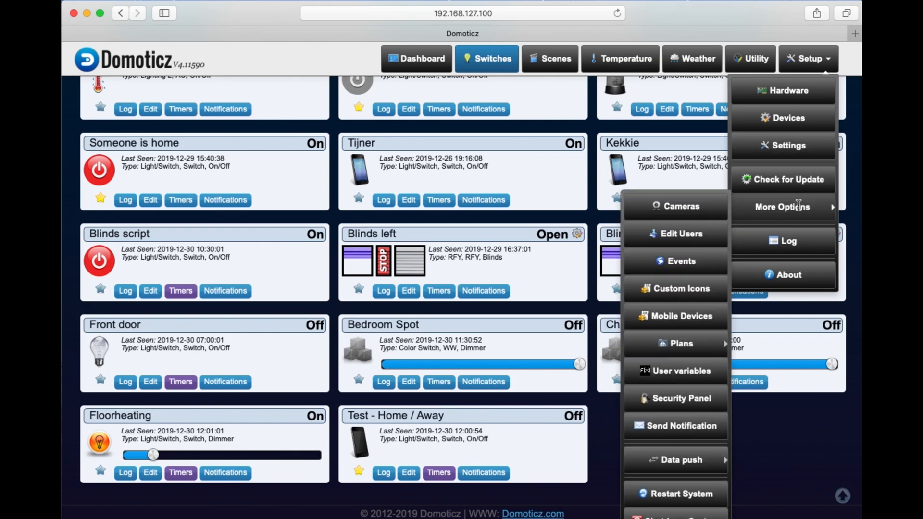
left_click(683, 264)
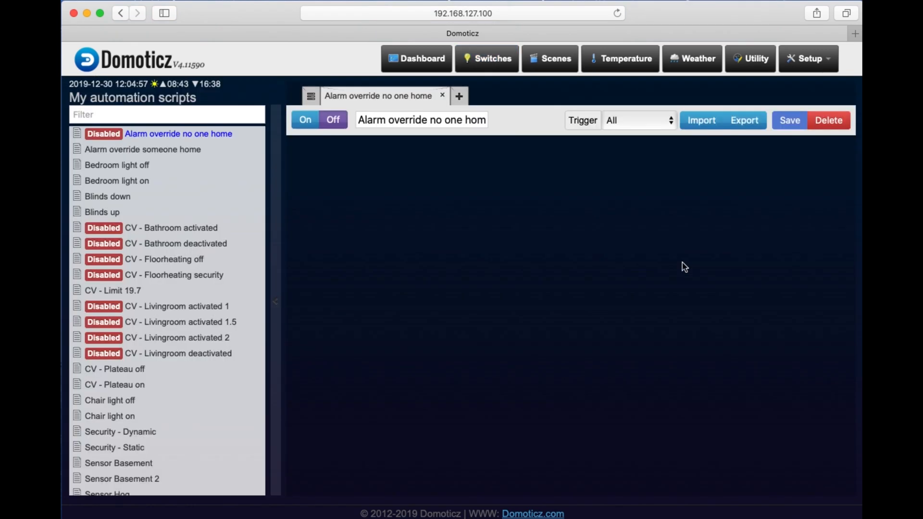
left_click(442, 96)
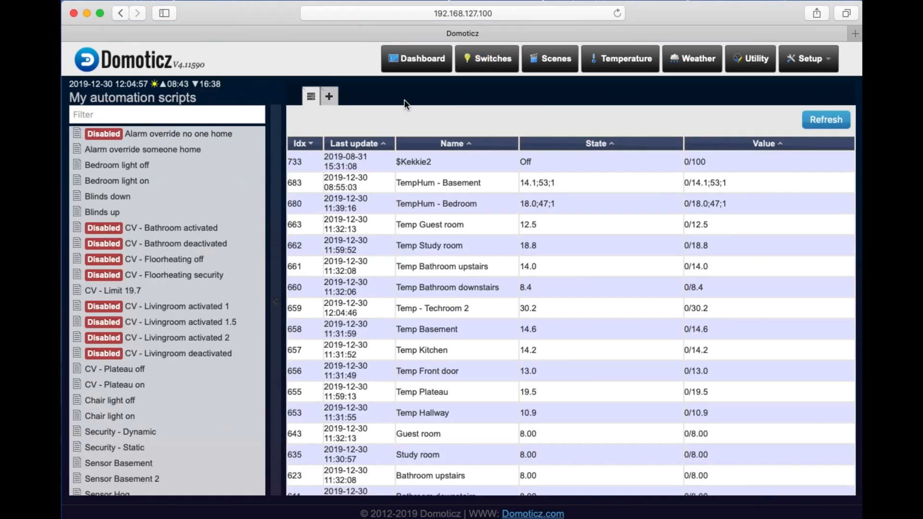
left_click(330, 97)
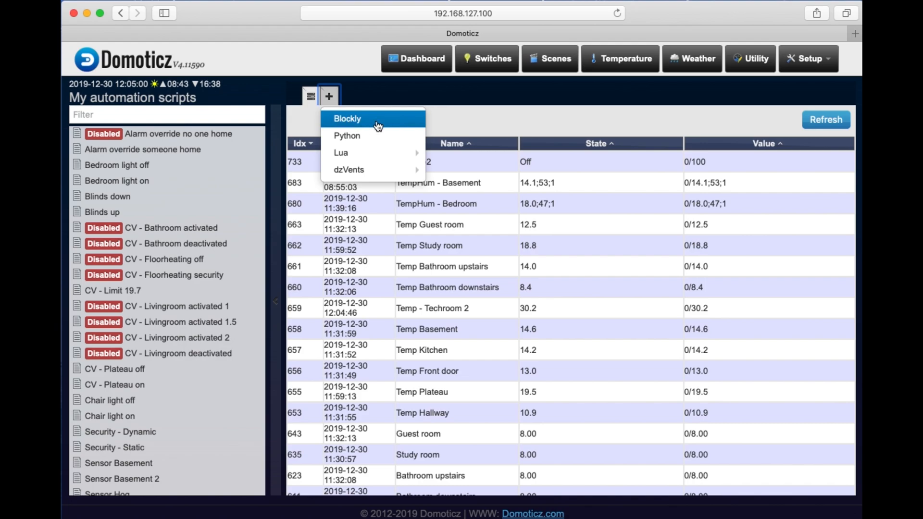
left_click(397, 123)
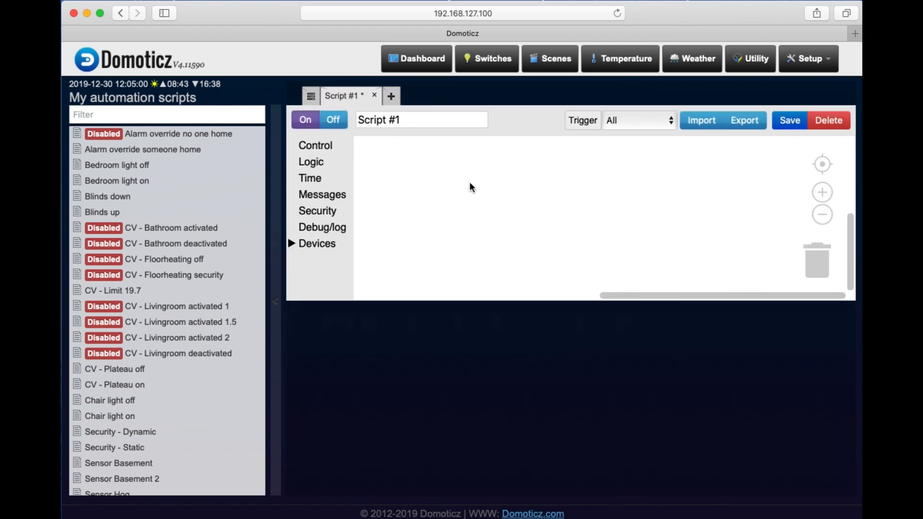
Step: Add a plain If/Do control block to the new script's workspace
left_click(322, 146)
left_click(379, 153)
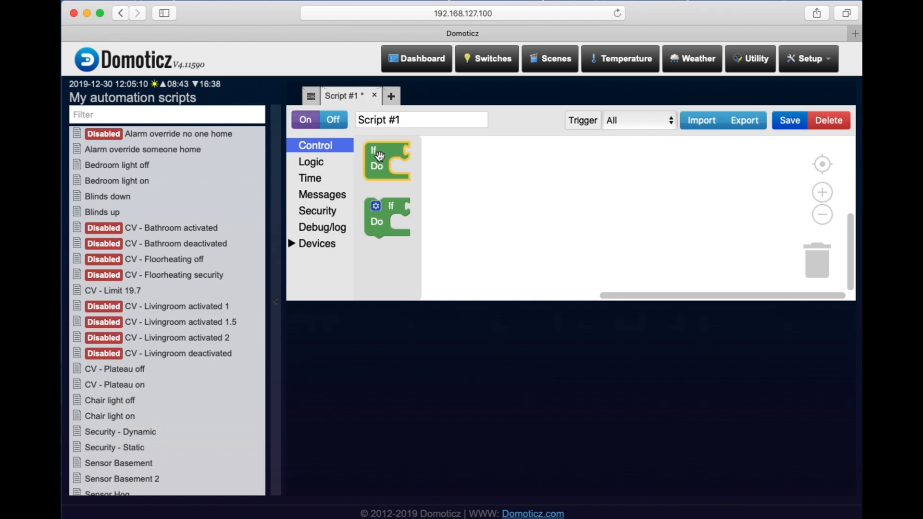
left_click_drag(380, 155, 450, 179)
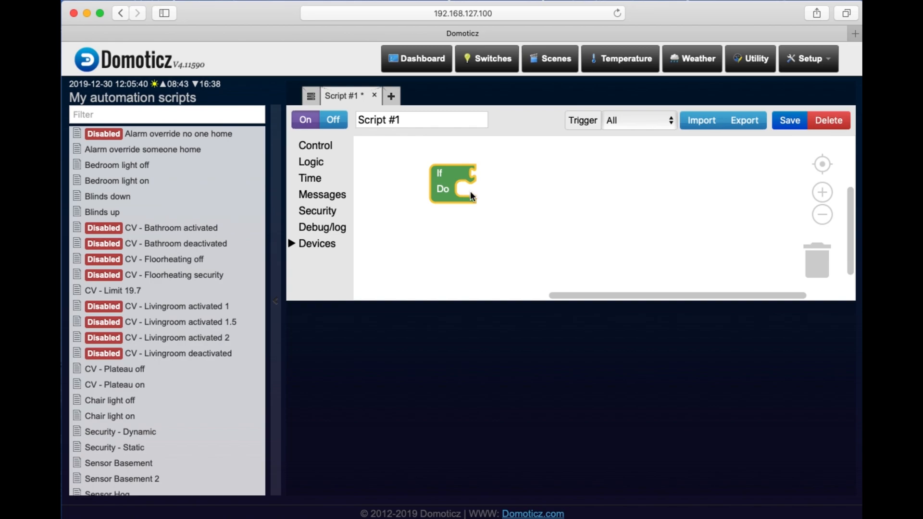
Step: Add an A-F switch device block set to Bedroom Spot, placed below the If/Do block
left_click(293, 244)
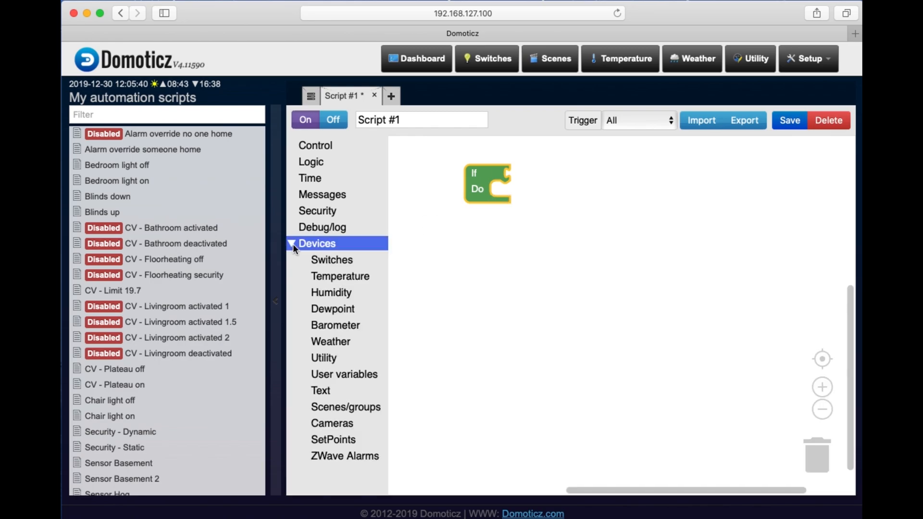
left_click(331, 261)
left_click(409, 254)
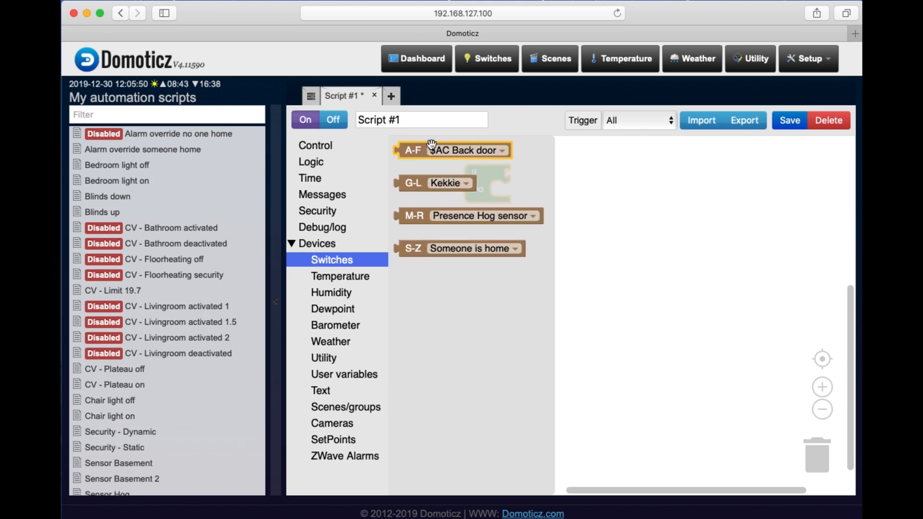
left_click_drag(410, 149, 443, 252)
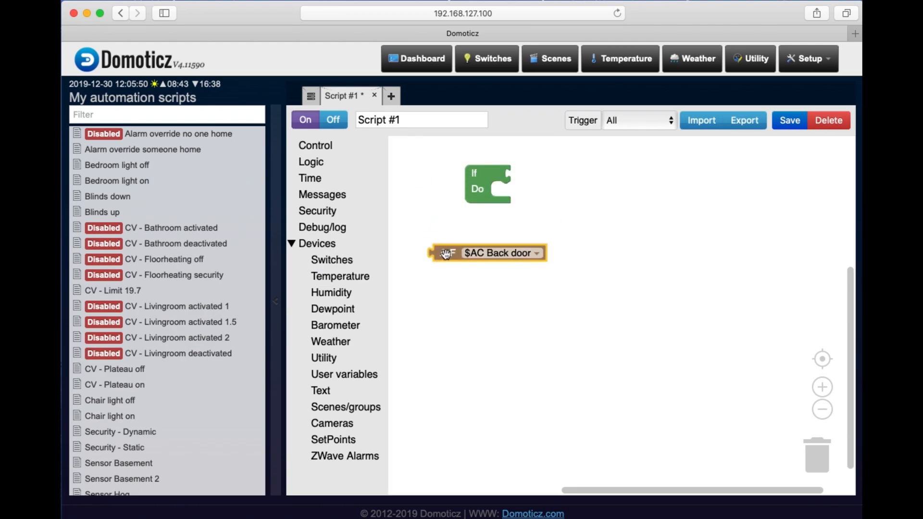
left_click(537, 254)
scroll(544, 395, "down", 3)
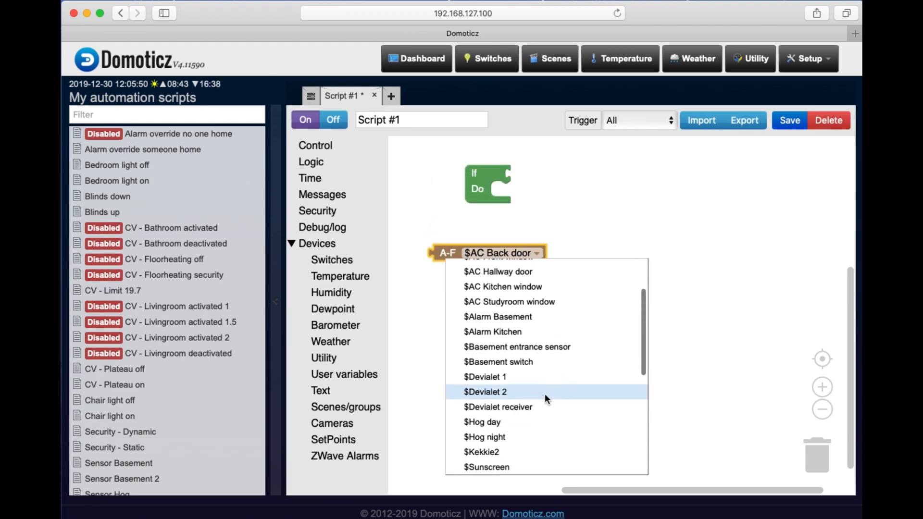
scroll(544, 392, "down", 9)
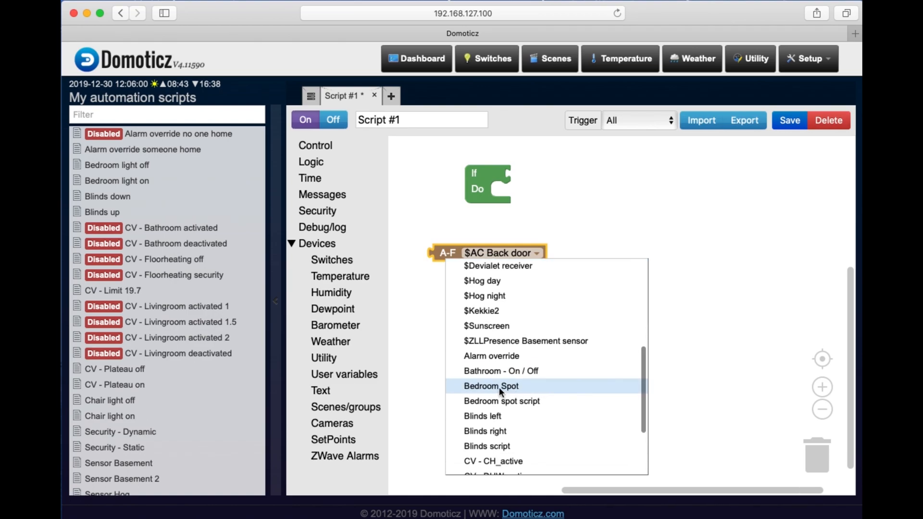
left_click(499, 388)
left_click_drag(447, 259, 472, 251)
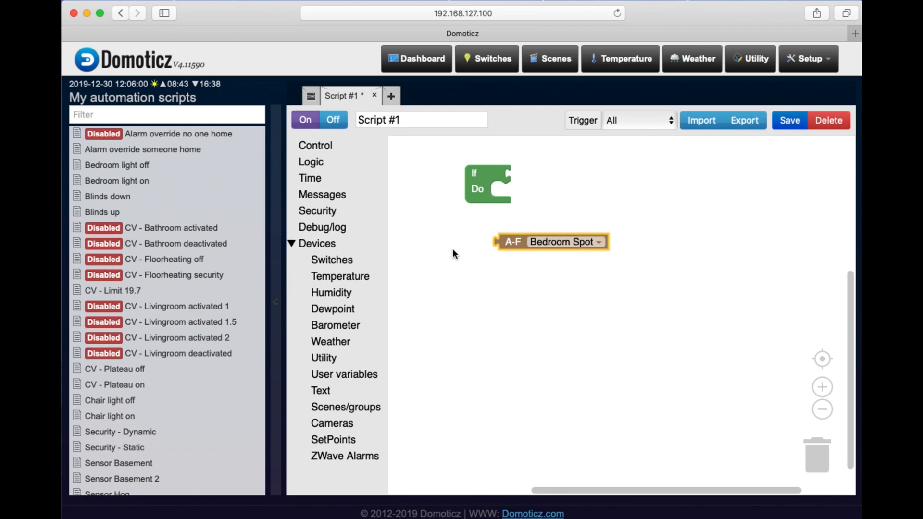
Step: Add an S-Z switch device block set to Test - Home / Away beside the If/Do block, clear of the Bedroom Spot block
left_click(341, 260)
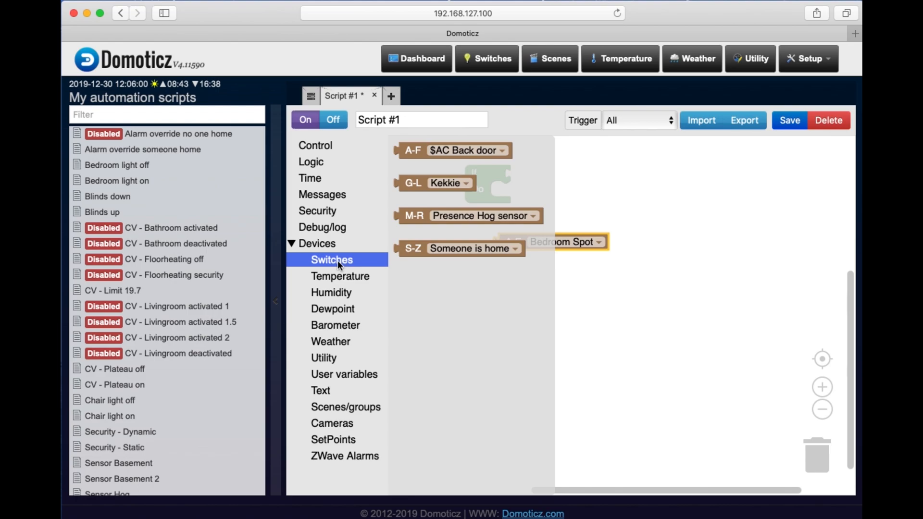
left_click(513, 248)
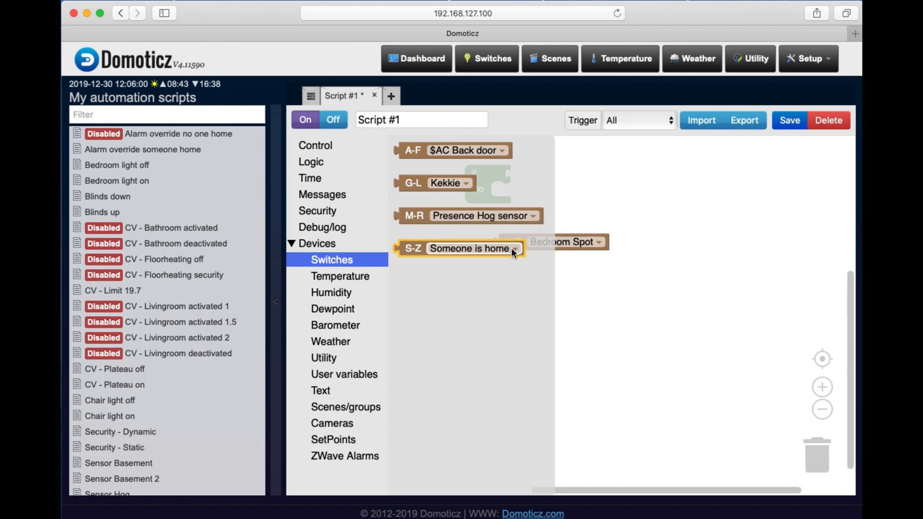
left_click(513, 248)
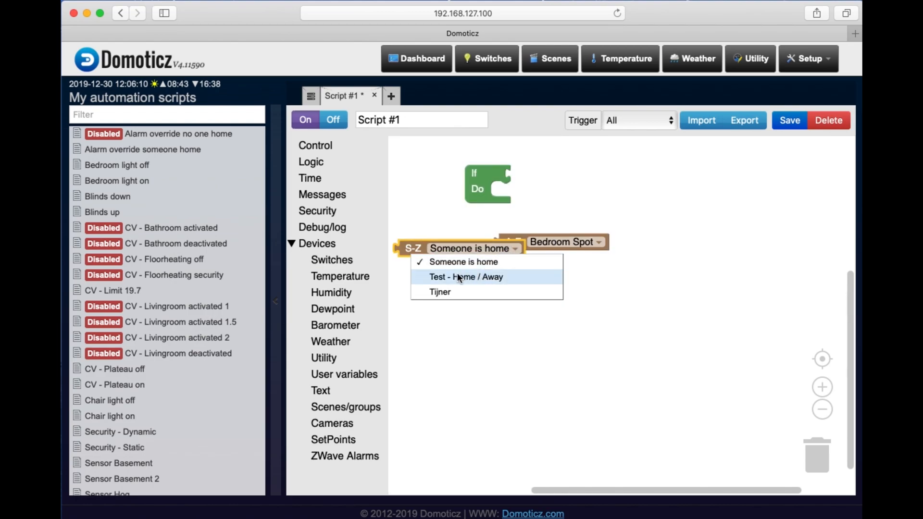
left_click(474, 276)
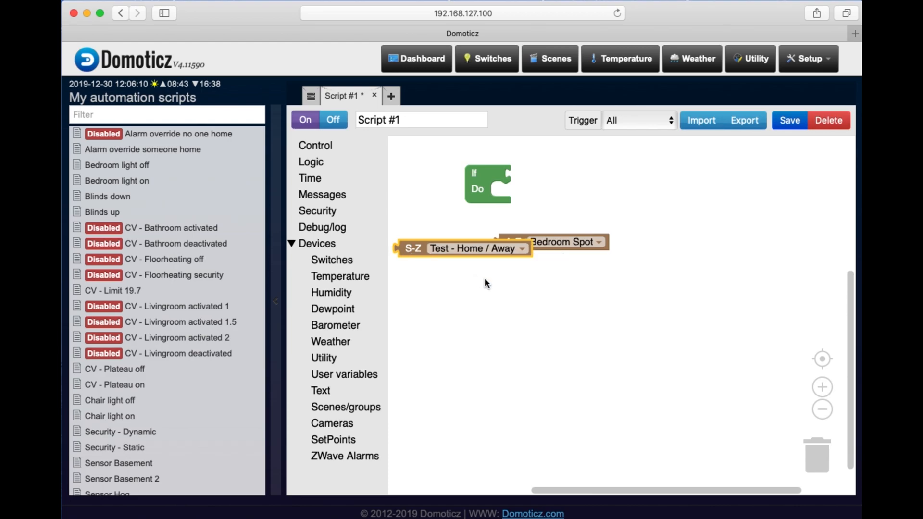
left_click_drag(412, 250, 595, 191)
left_click_drag(517, 243, 554, 274)
Step: Build the If condition Test - Home / Away = On with an equals comparison block and an On state block
left_click(316, 165)
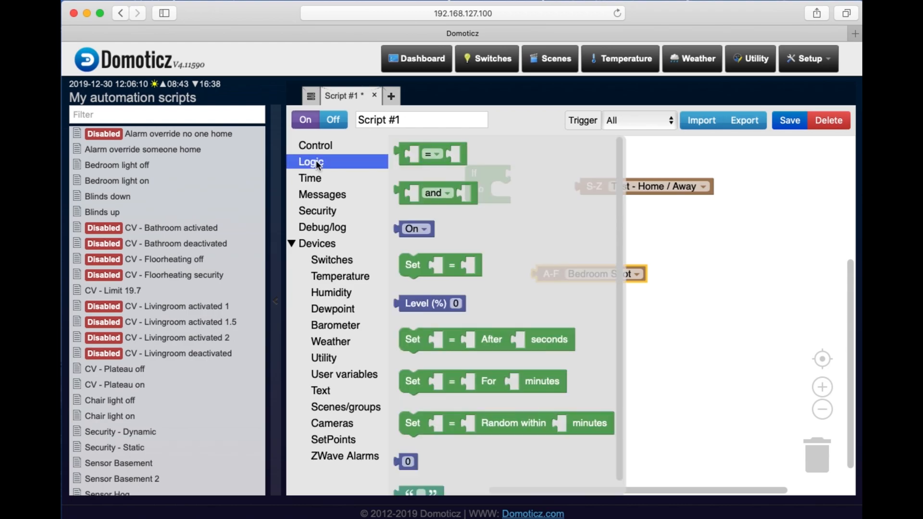
left_click_drag(443, 162, 522, 184)
left_click(324, 165)
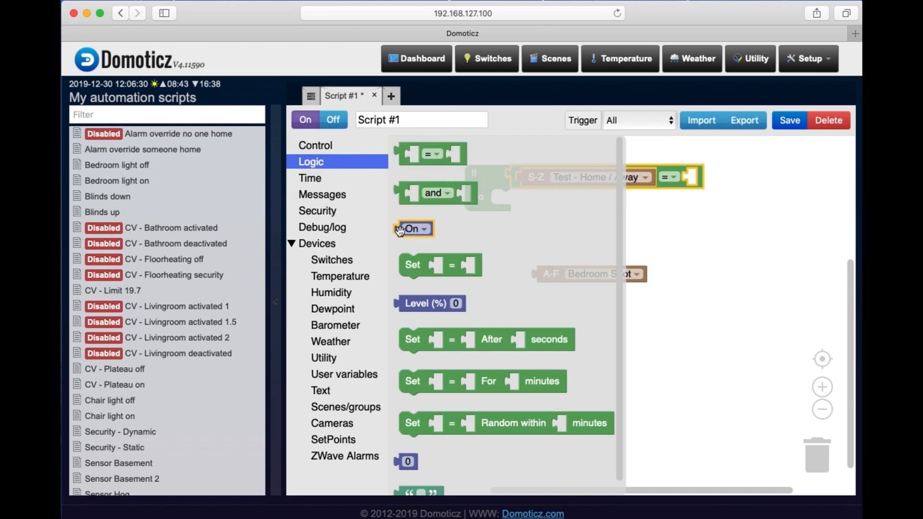
left_click_drag(403, 231, 692, 192)
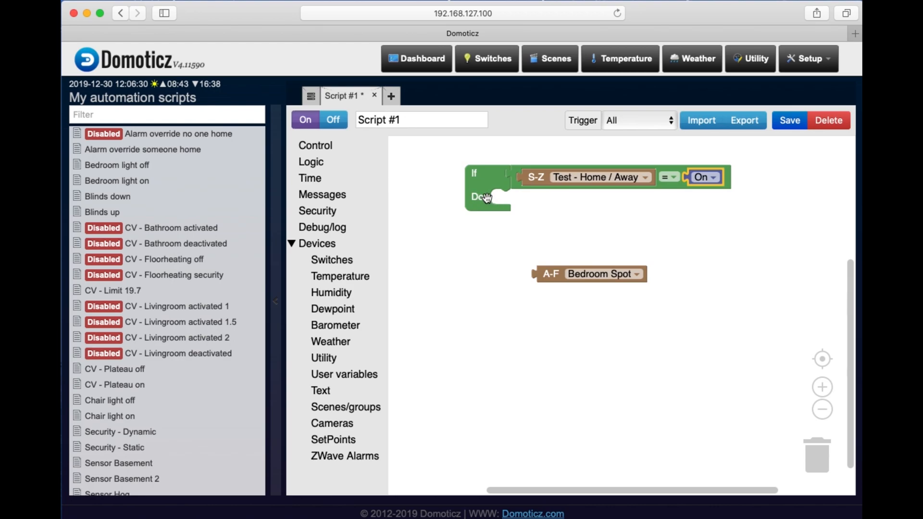
Step: Place a Set block in the Do section and insert the Bedroom Spot block as the device it controls
left_click(325, 165)
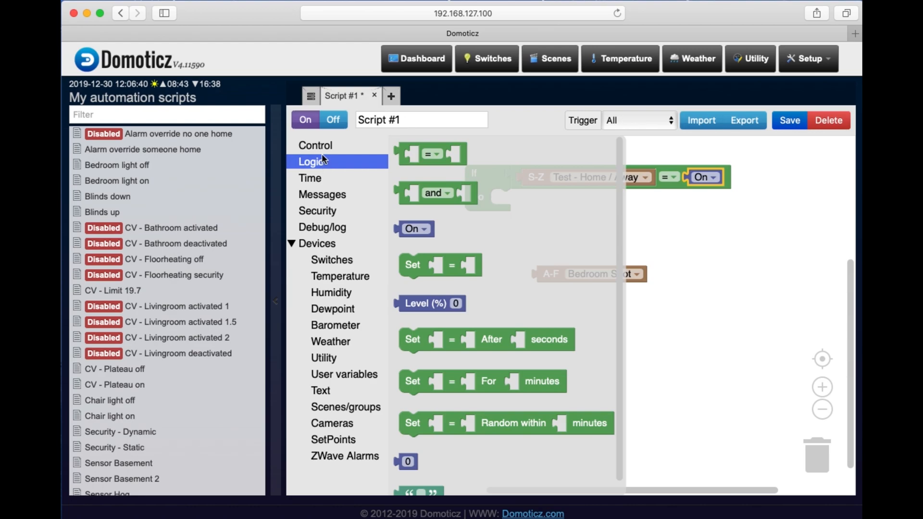
left_click(322, 155)
left_click(322, 149)
left_click(317, 163)
left_click(407, 265)
left_click_drag(408, 265, 511, 208)
left_click(322, 164)
left_click(414, 263)
left_click_drag(550, 274, 551, 207)
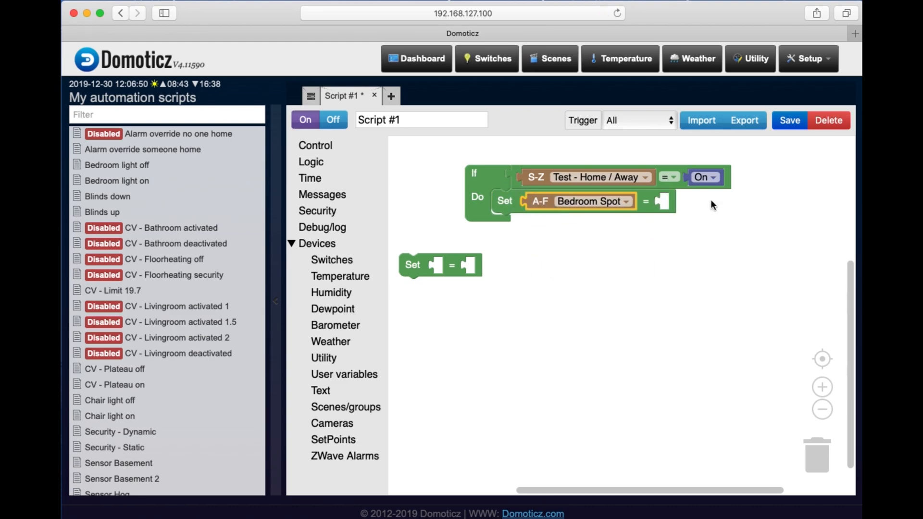
Step: Insert an On state block as the value of Set Bedroom Spot and discard the spare Set block
left_click(312, 165)
left_click(397, 232)
left_click_drag(400, 232, 664, 204)
left_click_drag(409, 268, 309, 271)
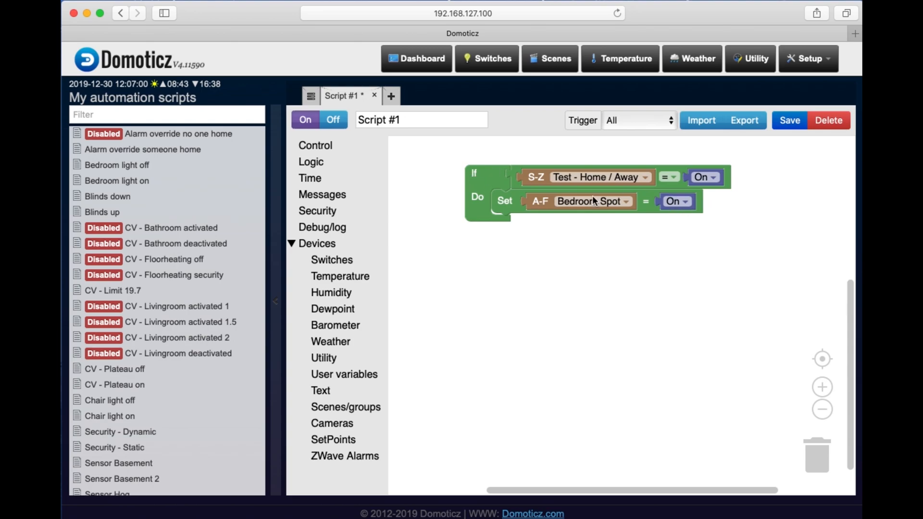
Step: Duplicate the On block of the If condition and discard the copy
left_click(318, 165)
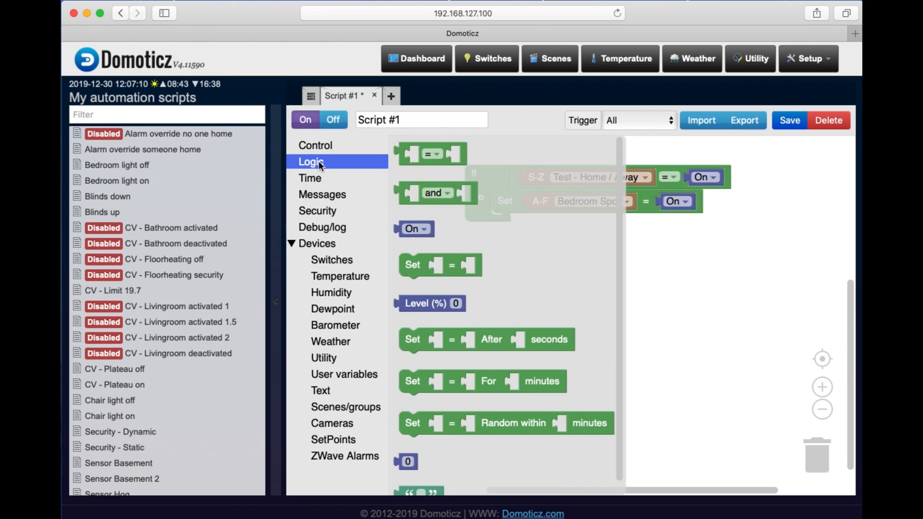
left_click(670, 272)
right_click(708, 181)
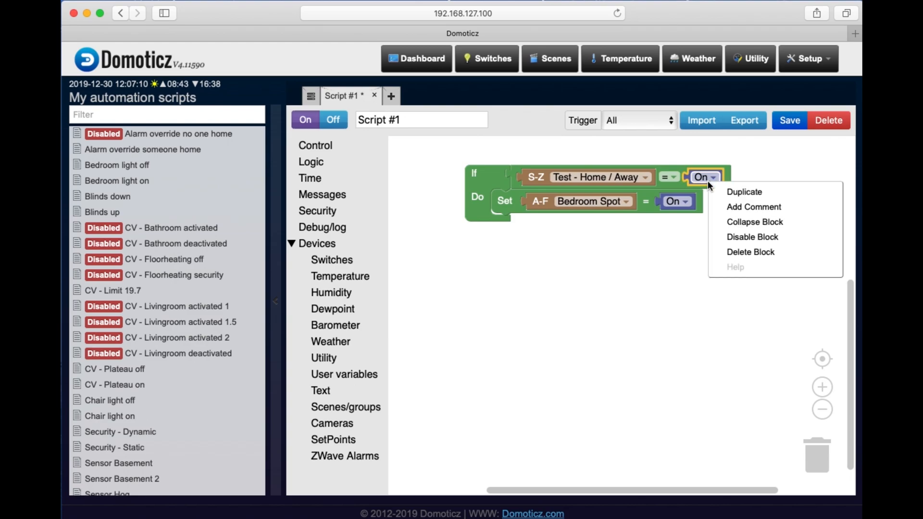
left_click(751, 194)
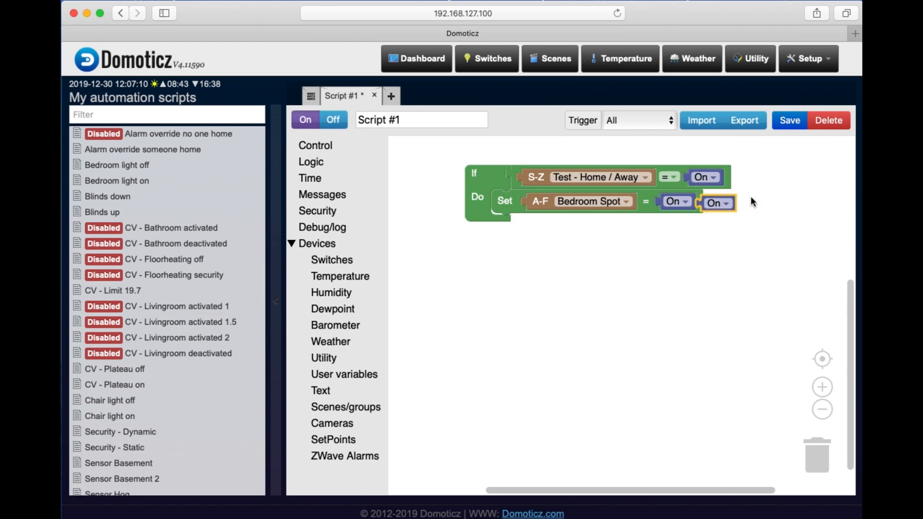
left_click_drag(726, 206, 735, 276)
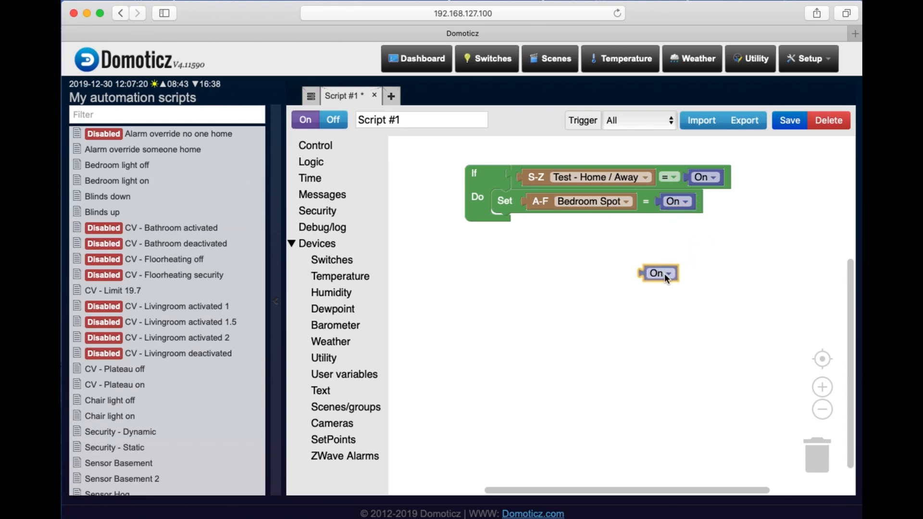
left_click_drag(665, 273, 171, 236)
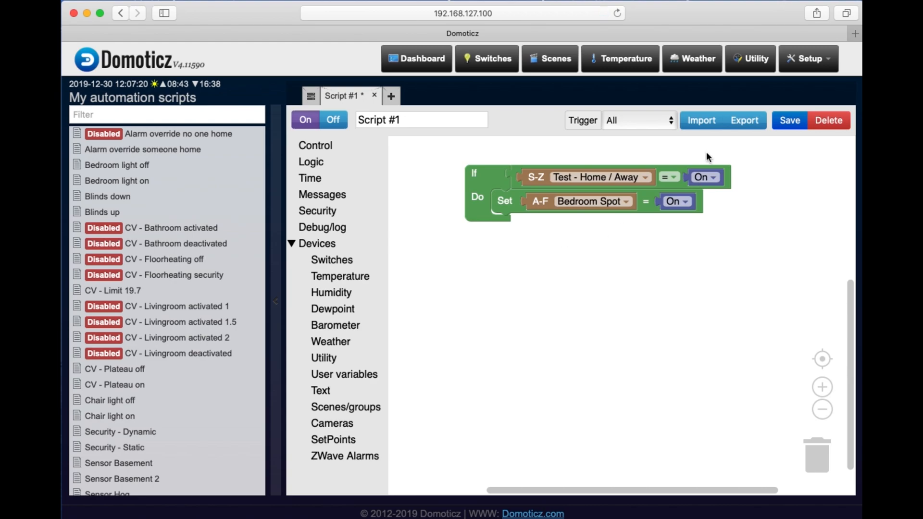
Step: Save Script #1
left_click(789, 121)
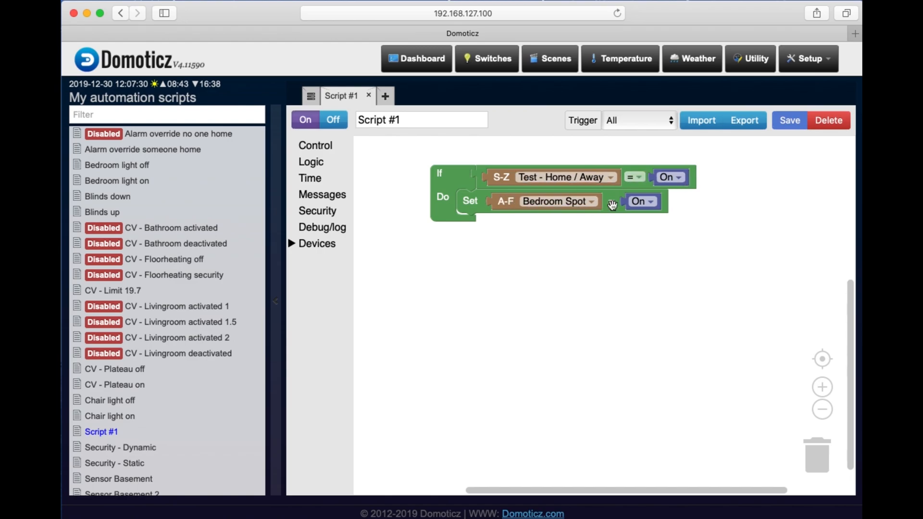
scroll(629, 206, "down", 1)
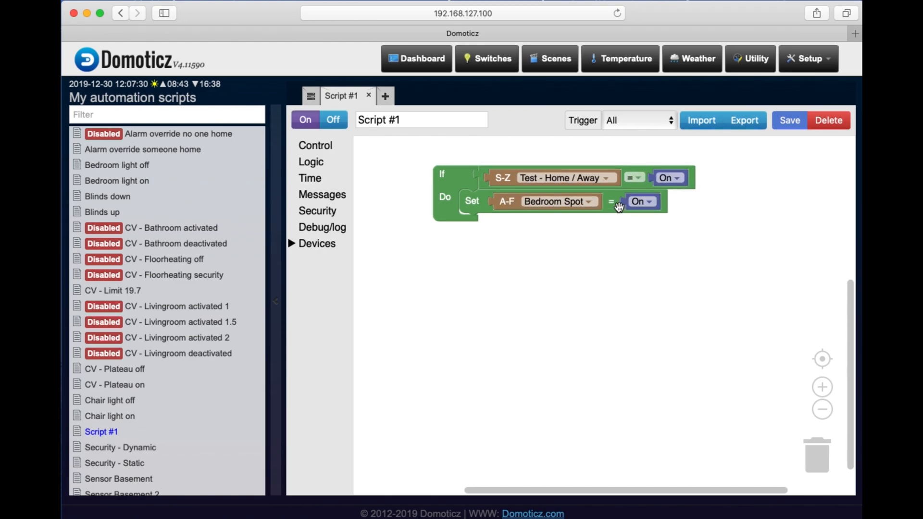
Step: Test the script from the switches overview by switching Test - Home / Away on, off and on again
left_click(489, 66)
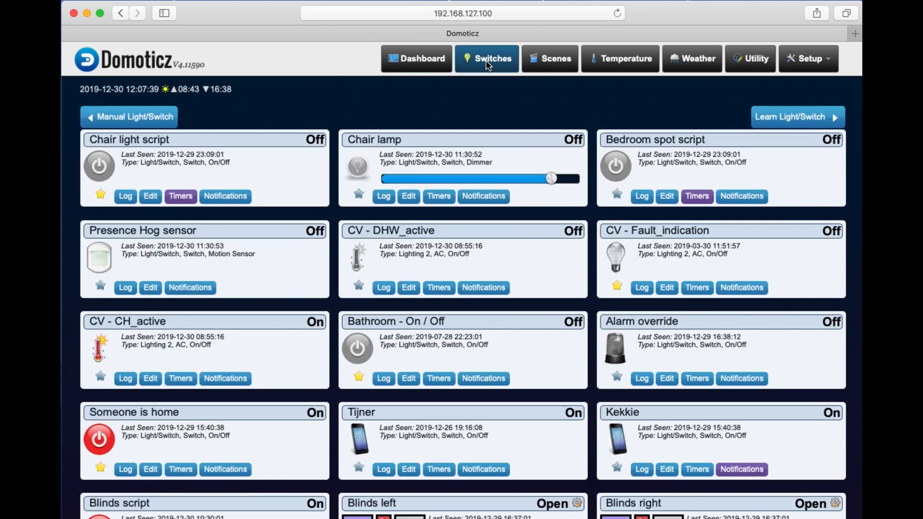
scroll(490, 76, "down", 6)
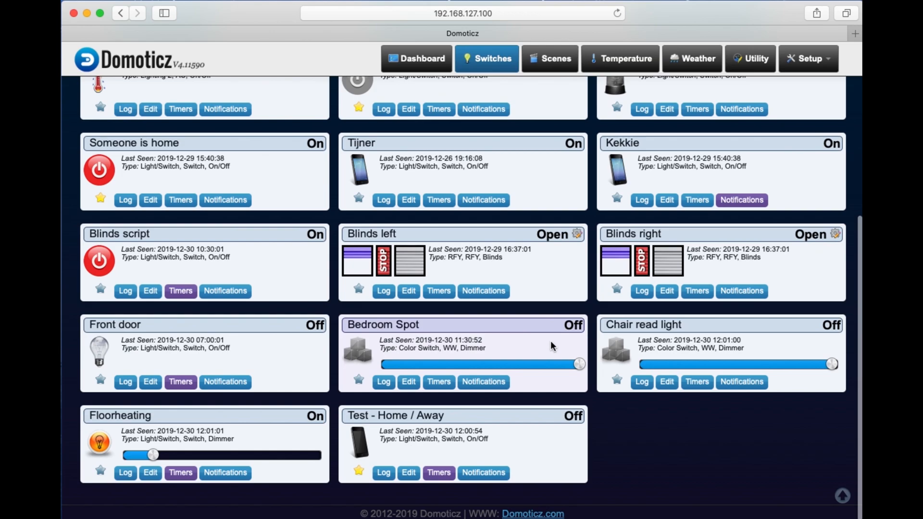
left_click(364, 448)
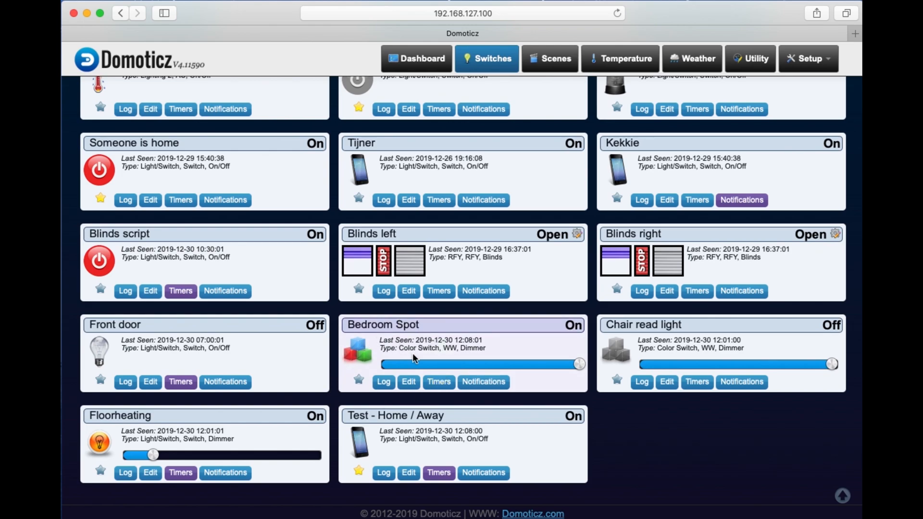
left_click(365, 449)
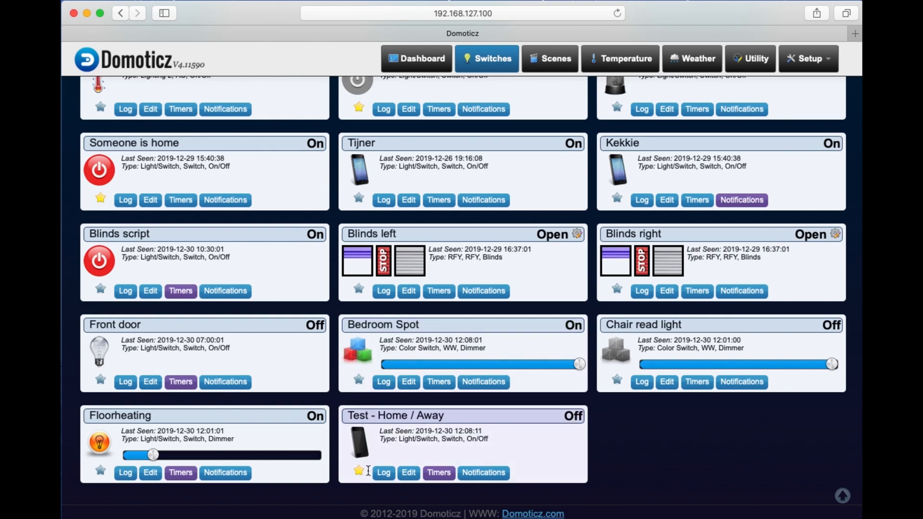
left_click(358, 445)
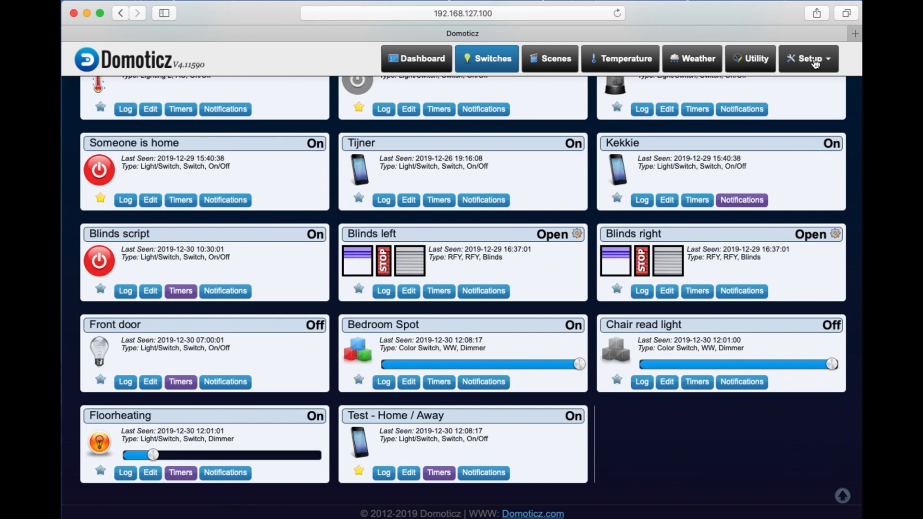
Step: Return to the automation scripts in Events and open Script #1
left_click(815, 64)
mouse_move(787, 214)
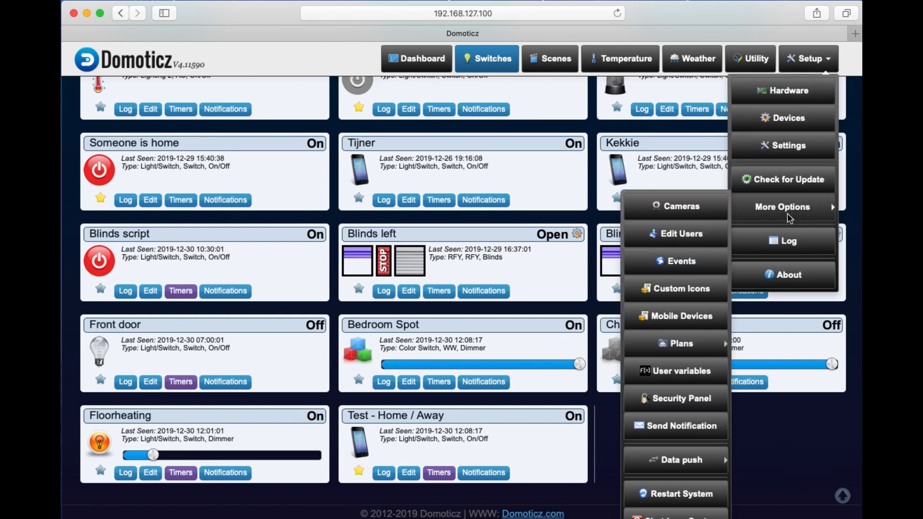
left_click(687, 266)
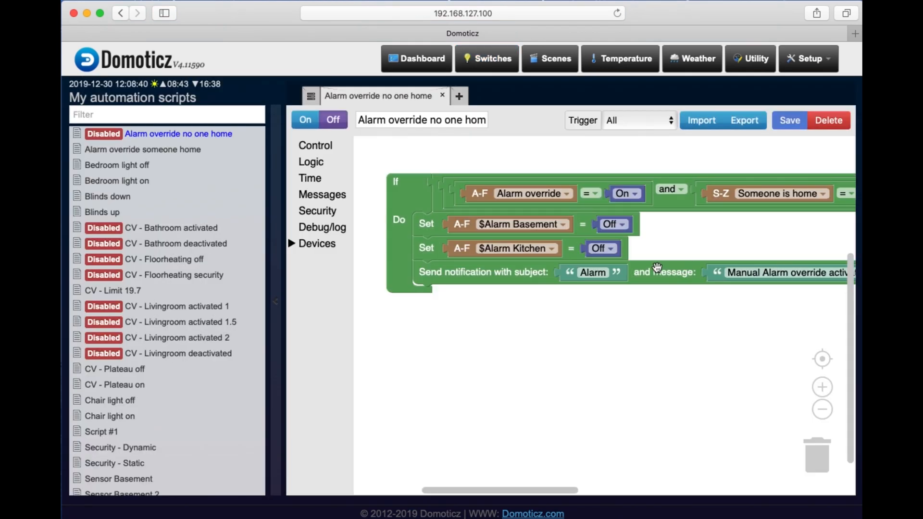
left_click(100, 431)
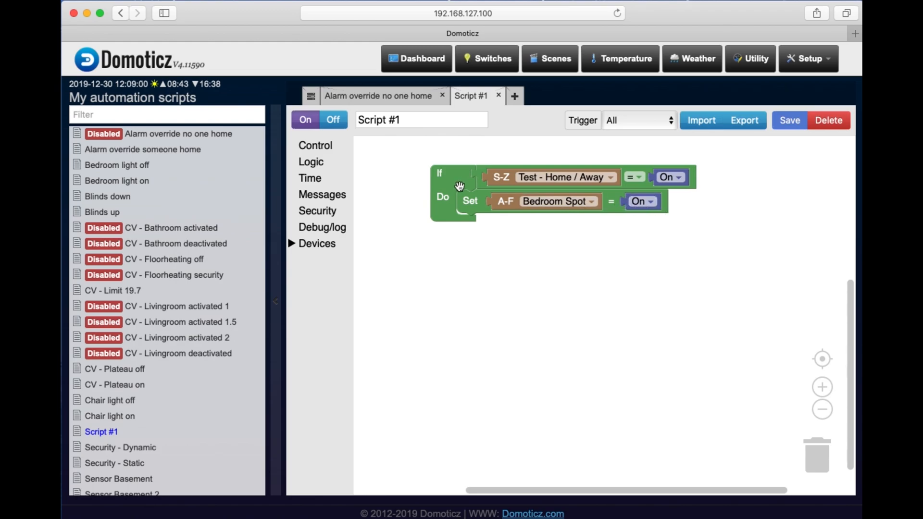
Step: Add an expandable If/Do control block below the existing If/Do block
left_click(324, 148)
left_click(380, 224)
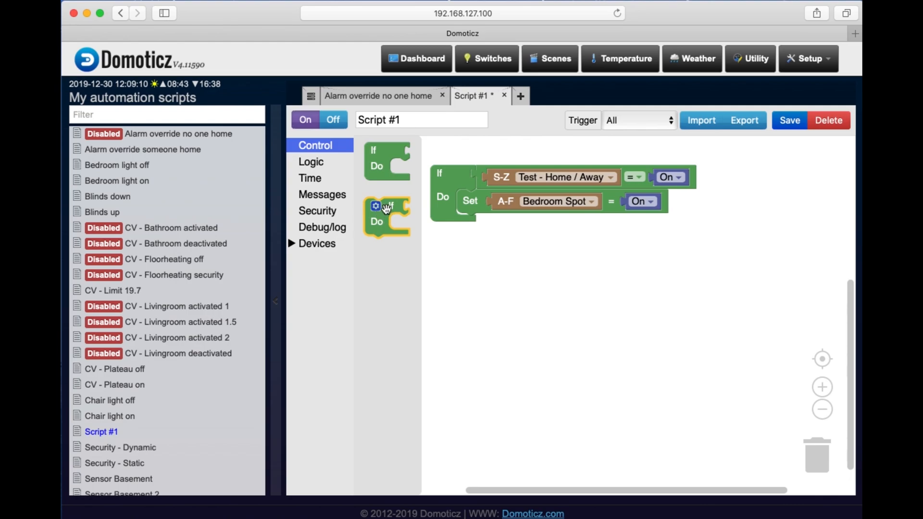
left_click_drag(386, 208, 450, 244)
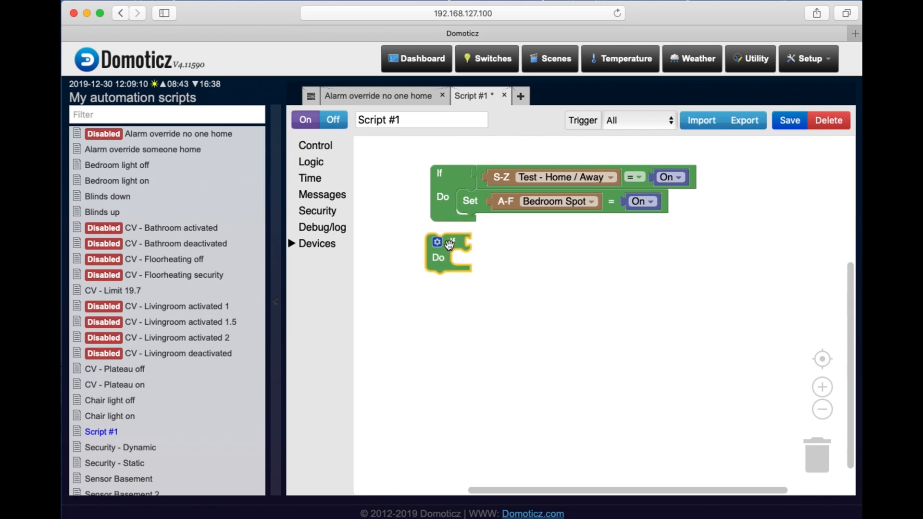
Step: Replace the old If/Do block with the expandable one, transferring its Test - Home / Away condition and Bedroom Spot Set block
left_click_drag(481, 185, 476, 250)
left_click_drag(467, 193, 466, 268)
left_click_drag(447, 189, 308, 176)
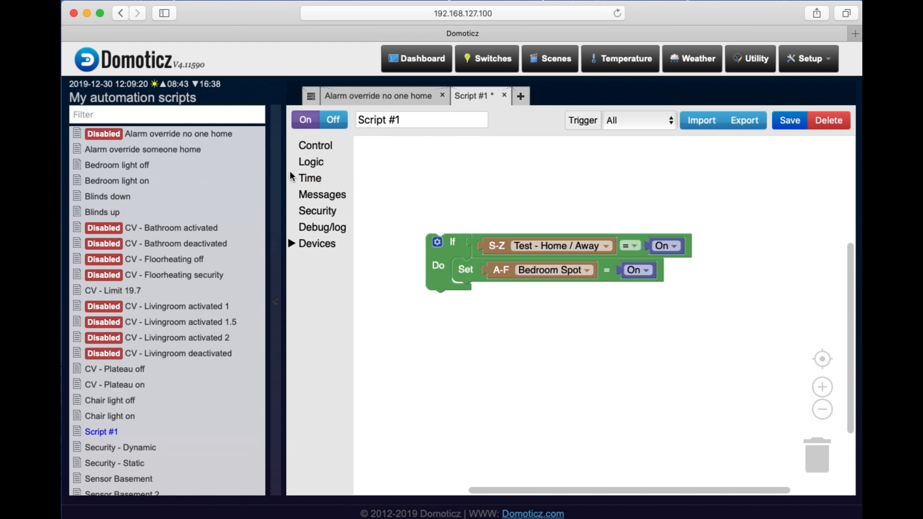
left_click_drag(455, 284, 438, 202)
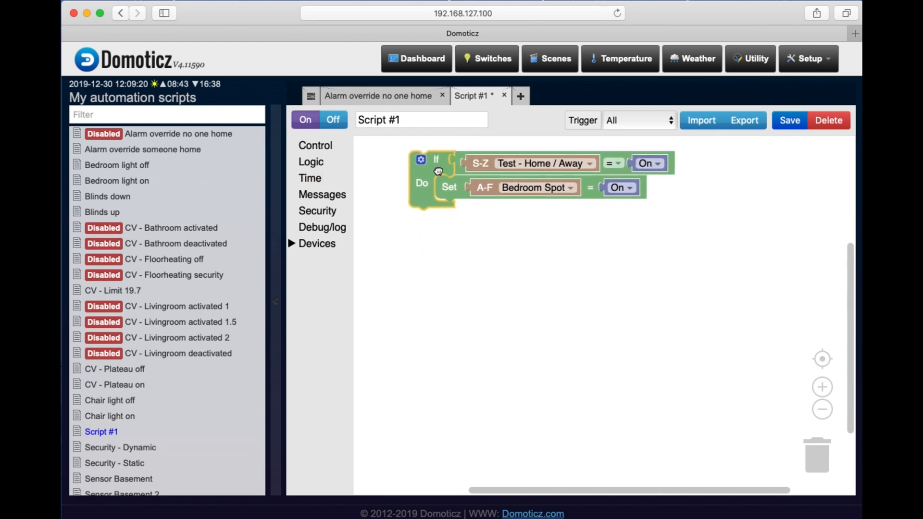
Step: Extend the If/Do block with an Else if branch
left_click(421, 161)
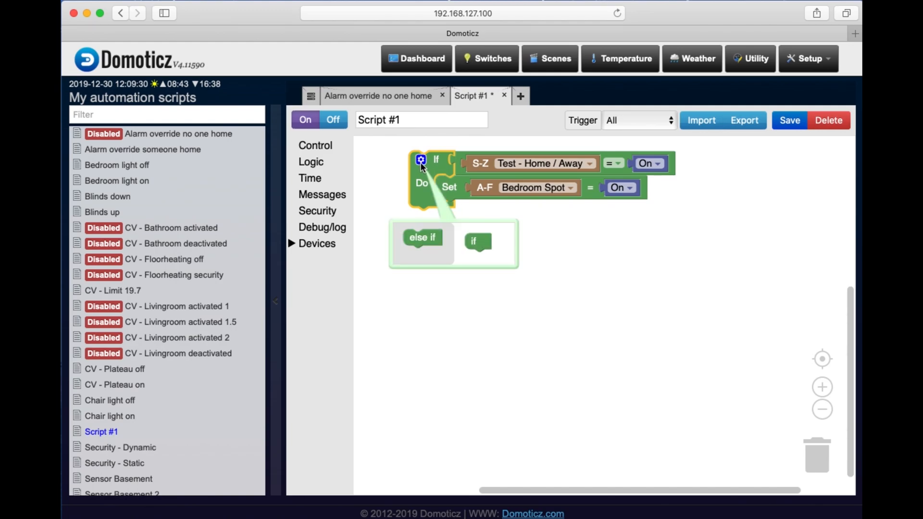
left_click(435, 242)
left_click_drag(435, 241, 483, 261)
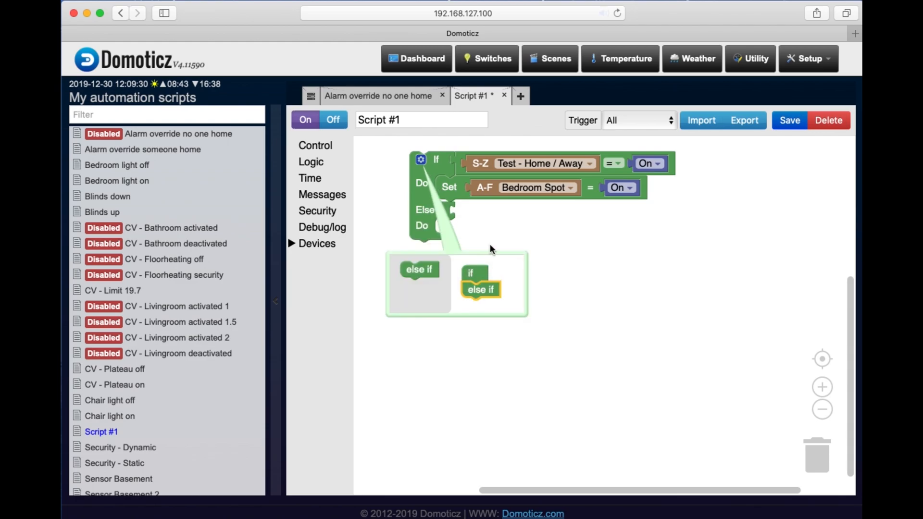
left_click(420, 160)
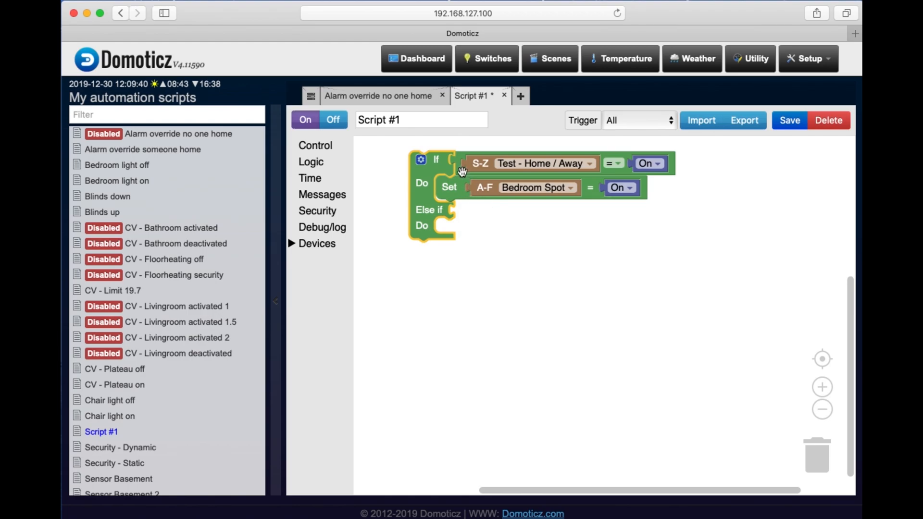
Step: Duplicate the Test - Home / Away = On condition and the Set Bedroom Spot = On block into the Else if branch
left_click(319, 163)
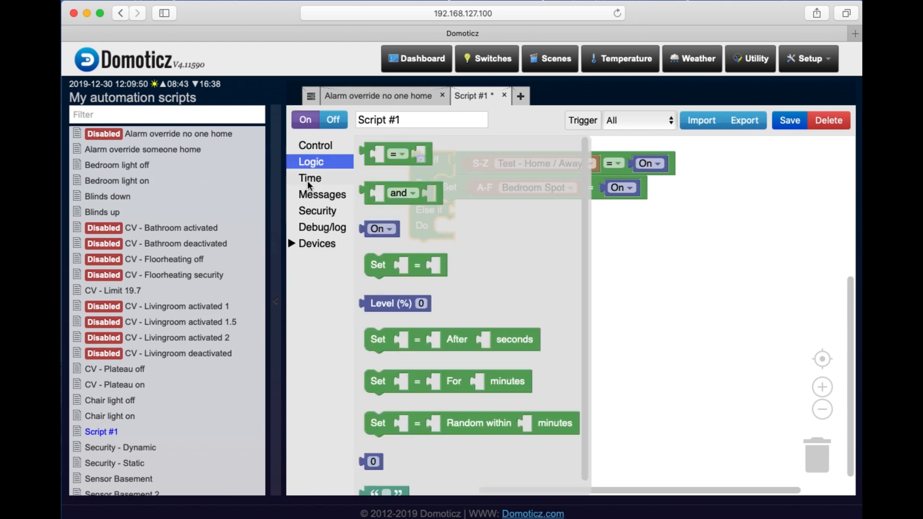
left_click(615, 250)
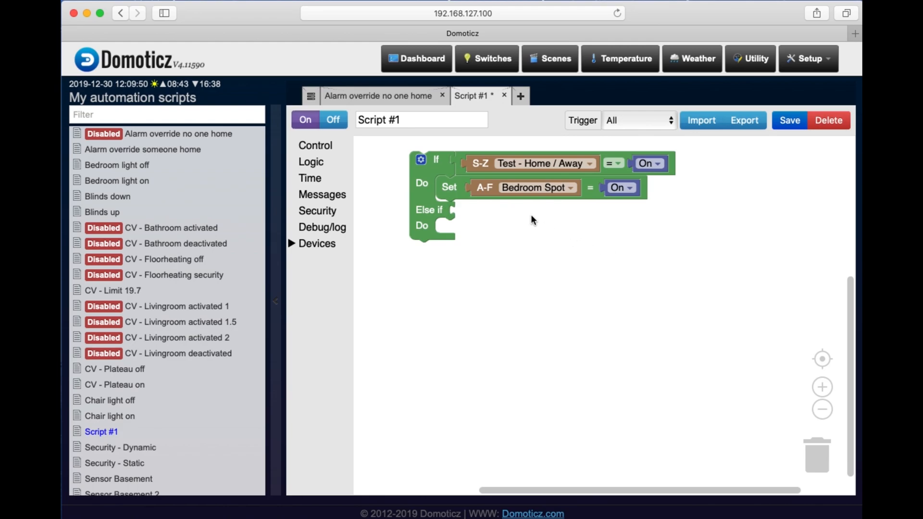
right_click(458, 173)
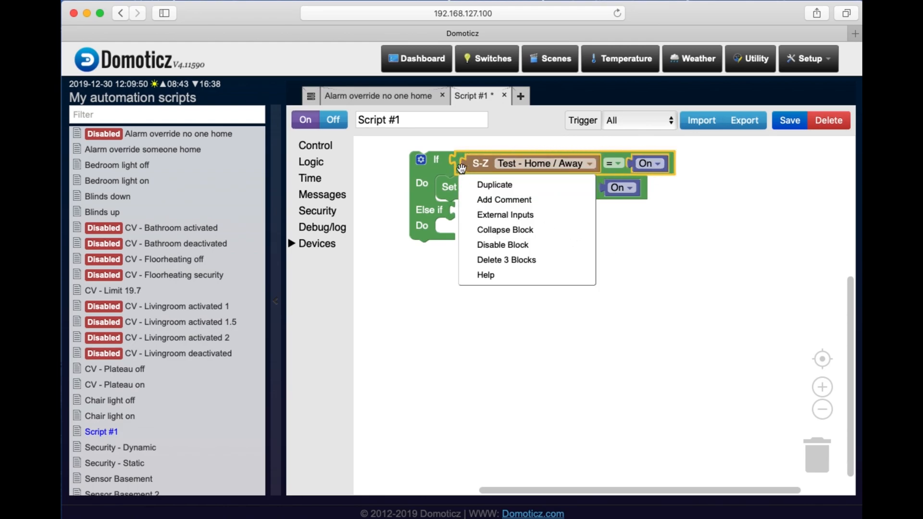
left_click(488, 183)
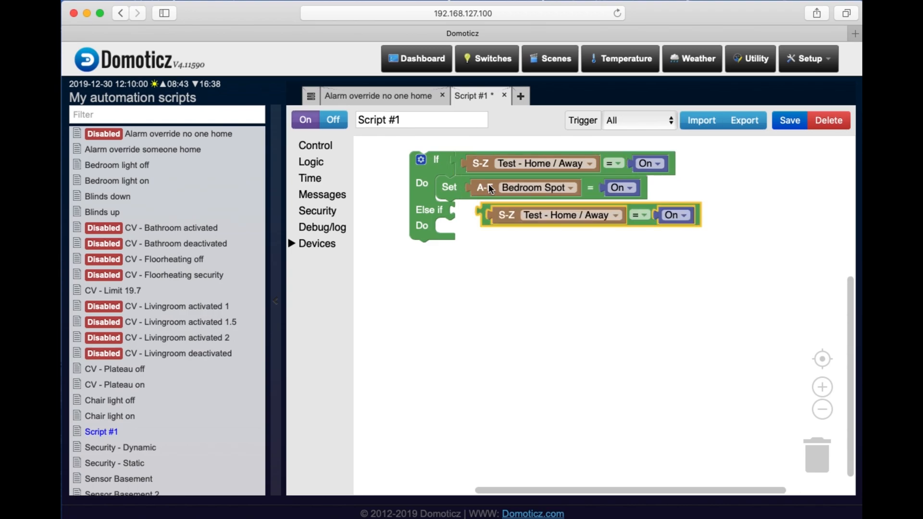
left_click_drag(483, 219, 463, 222)
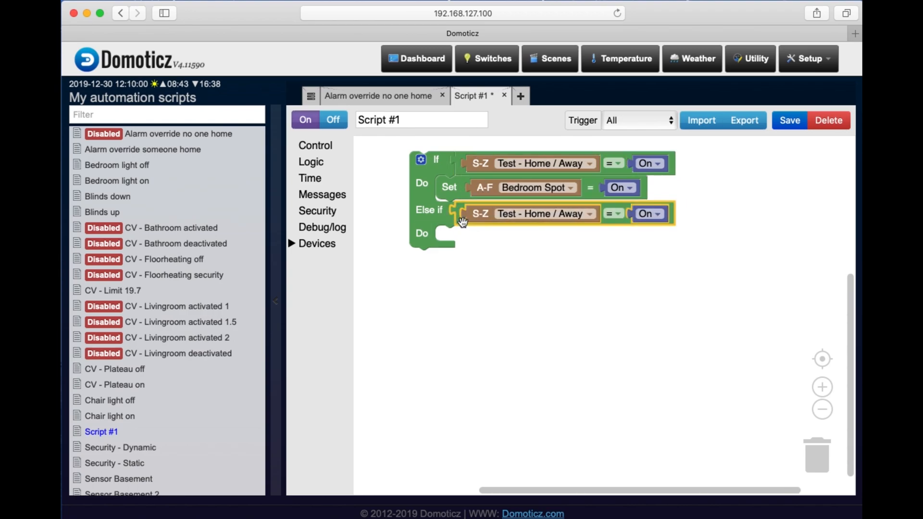
right_click(454, 190)
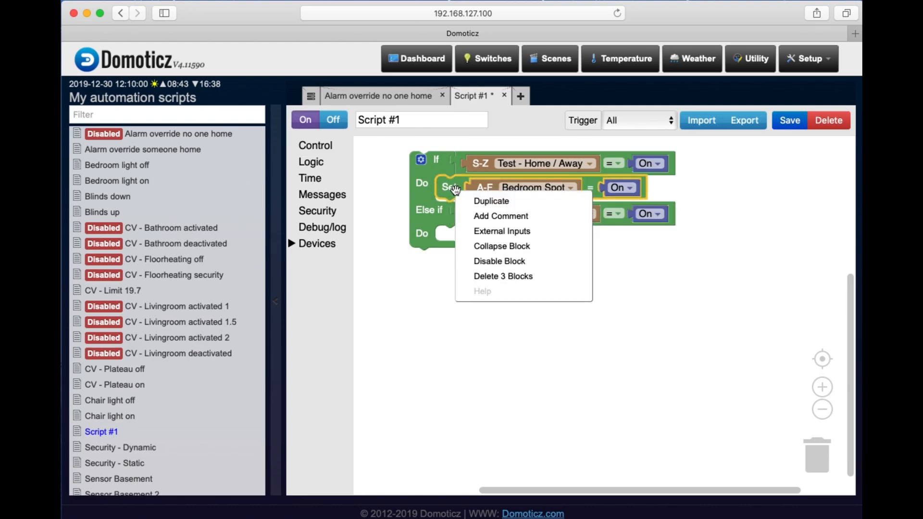
left_click(483, 204)
left_click_drag(471, 240, 446, 238)
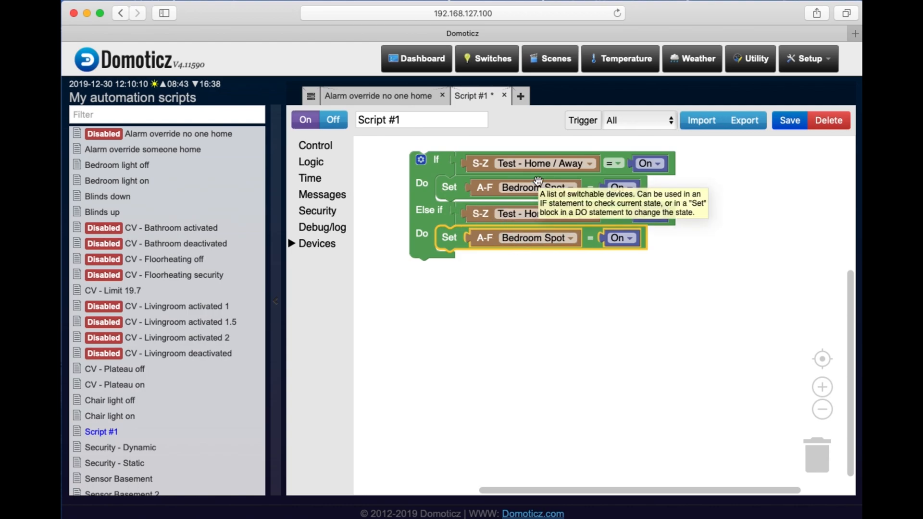
Step: Set both the Test - Home / Away and Bedroom Spot states in the Else if branch to Off and save the script
left_click(655, 214)
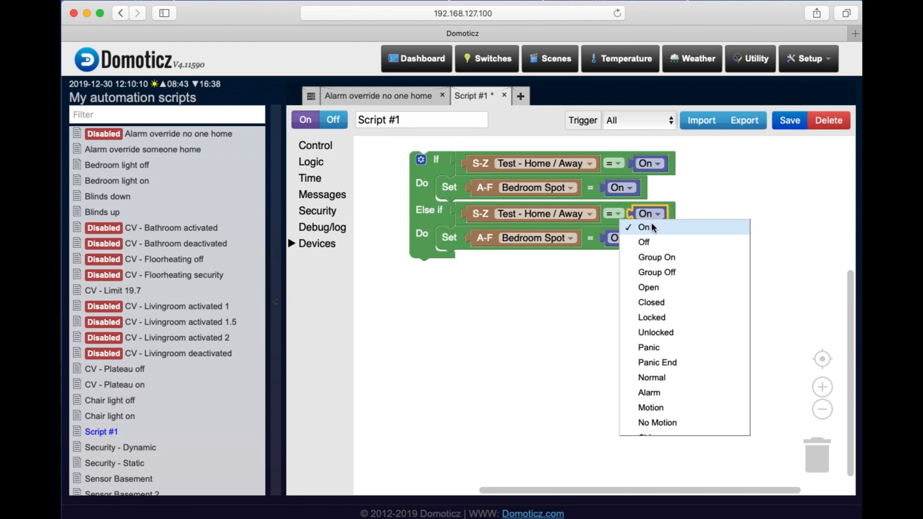
left_click(656, 242)
left_click(630, 238)
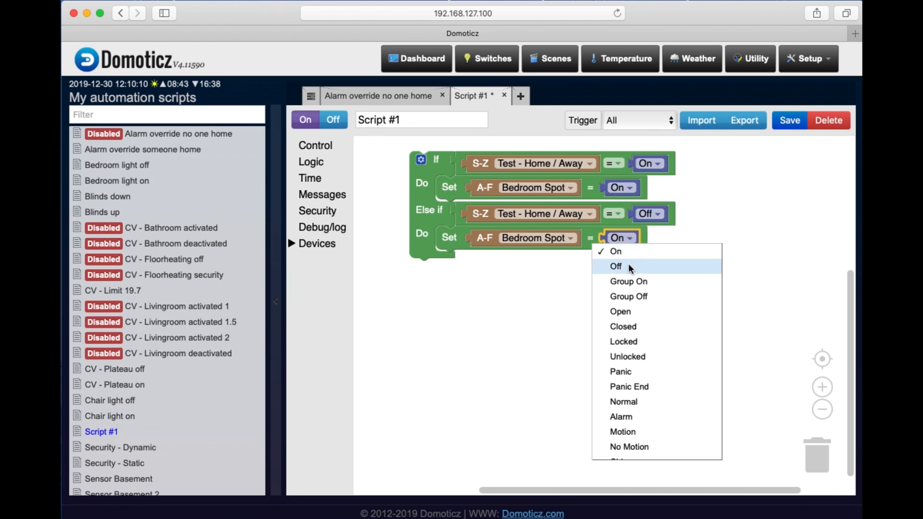
left_click(629, 267)
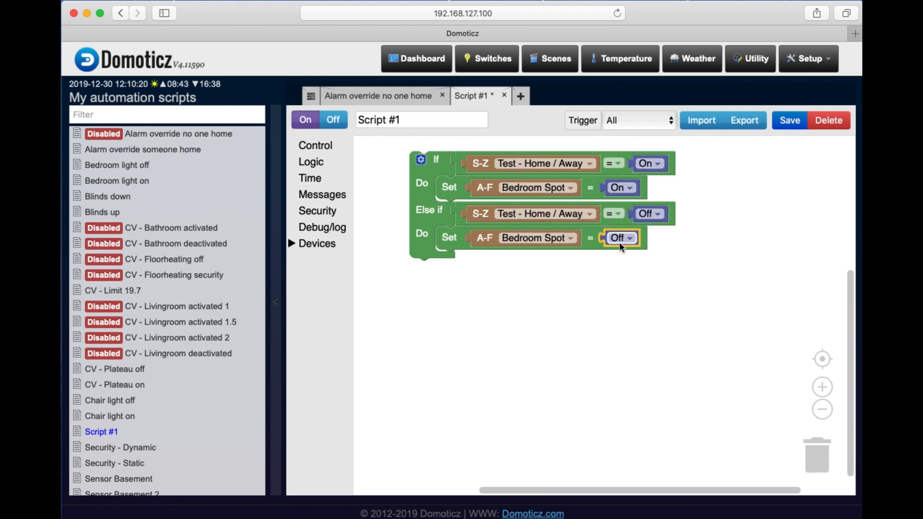
left_click(793, 120)
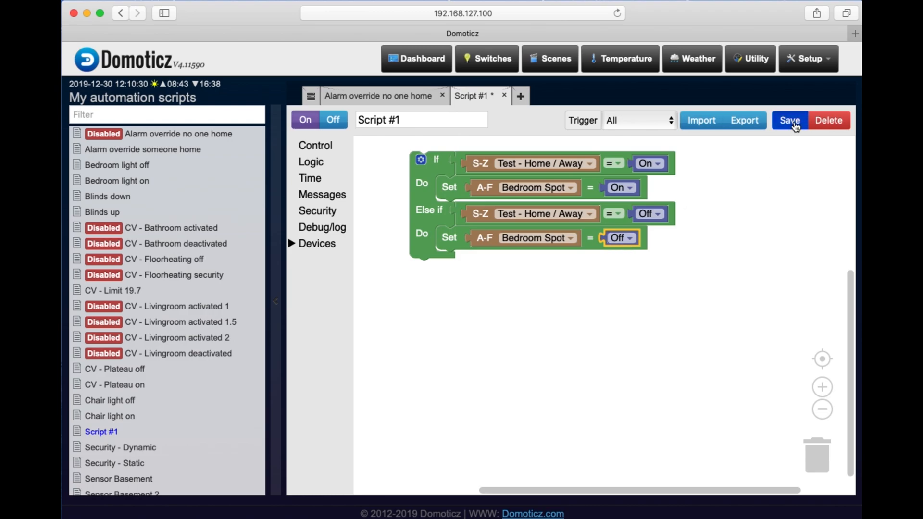
Step: Test the script from the switches overview by turning Test - Home / Away off and back on
left_click(480, 62)
scroll(527, 251, "down", 5)
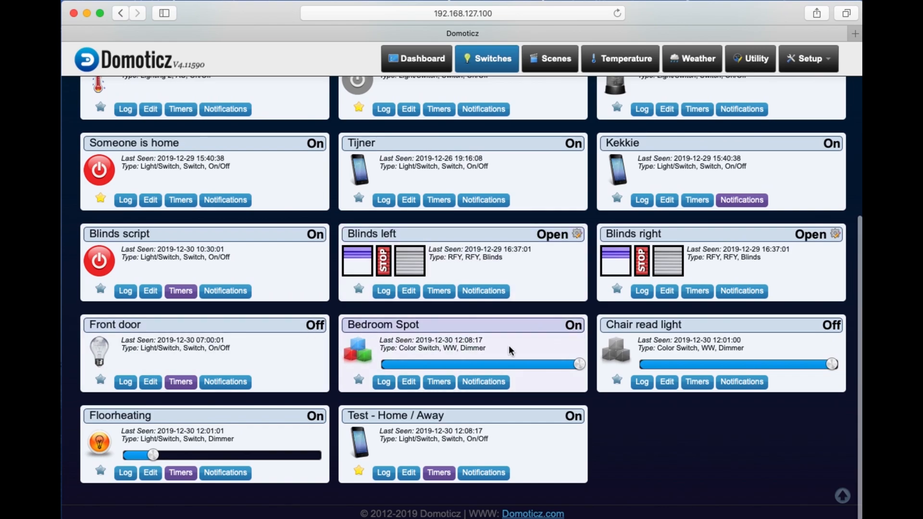
left_click(362, 449)
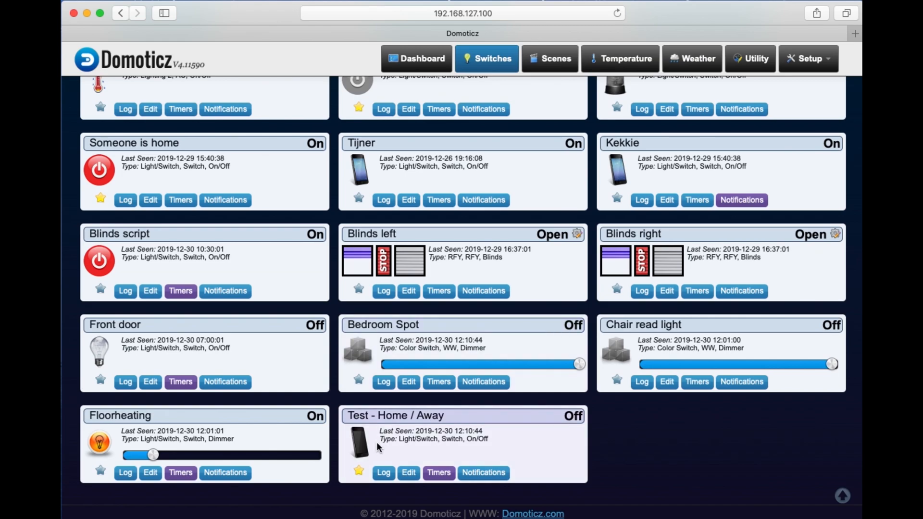
left_click(362, 450)
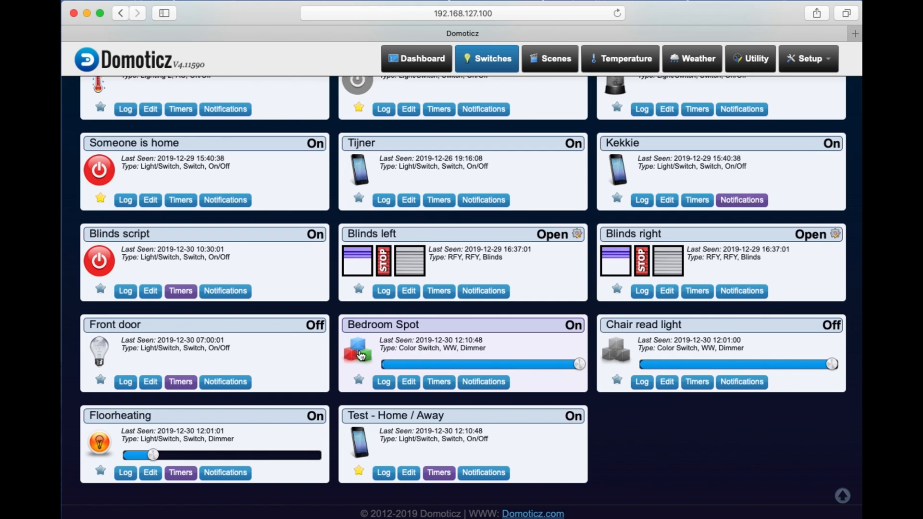
Step: Return to the automation scripts, close the Alarm override no one home script and reopen Script #1
left_click(803, 58)
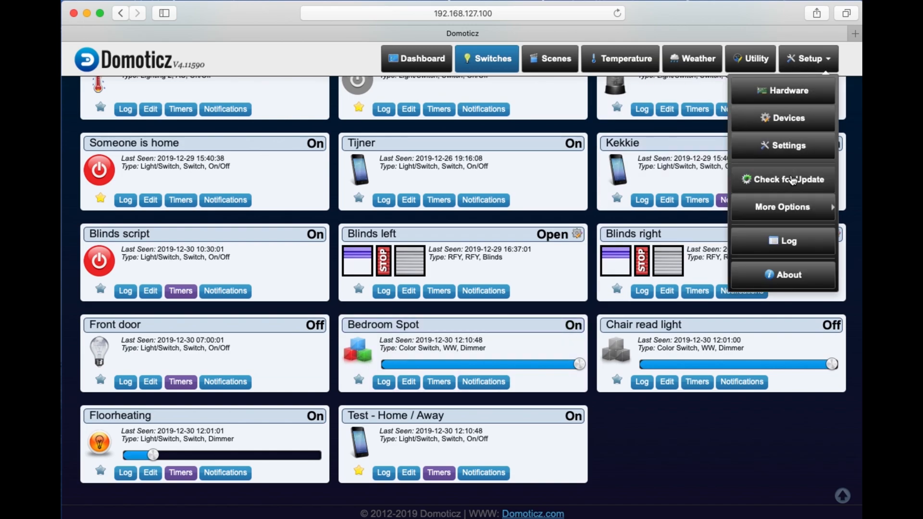
mouse_move(788, 204)
left_click(678, 261)
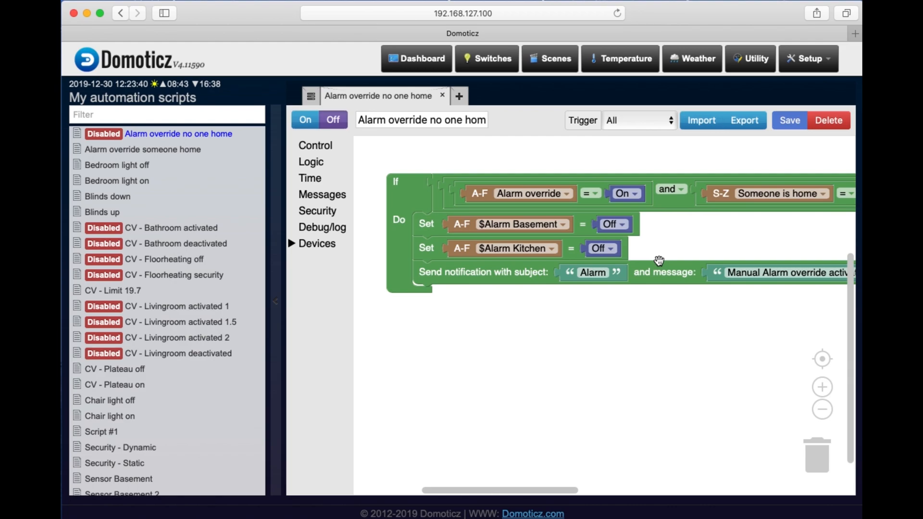
left_click(442, 95)
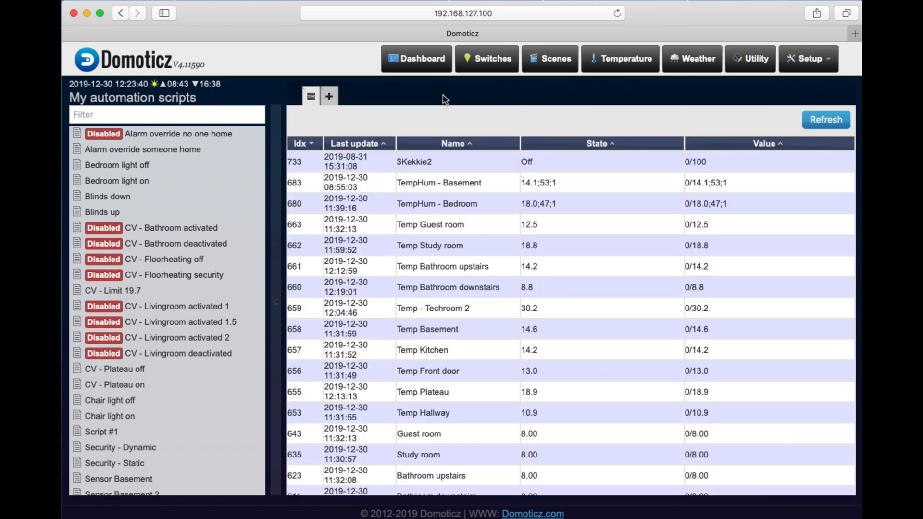
left_click(105, 431)
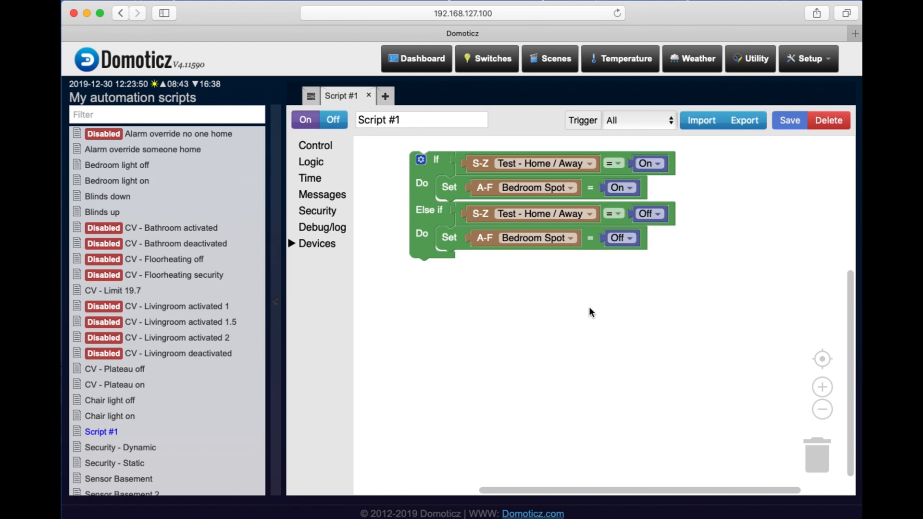
Step: Replace the Bedroom Spot Set blocks in both Do sections with empty Set Random within minutes blocks
left_click_drag(454, 192, 441, 360)
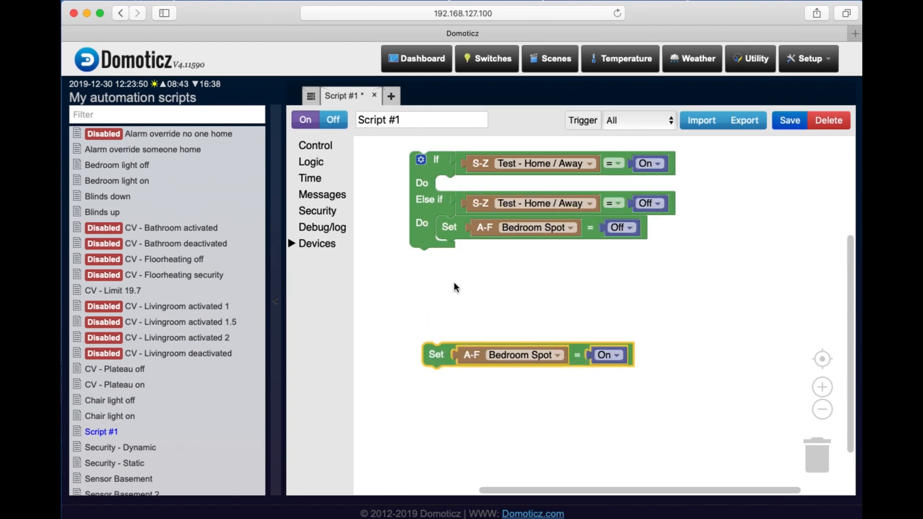
left_click_drag(455, 239, 459, 315)
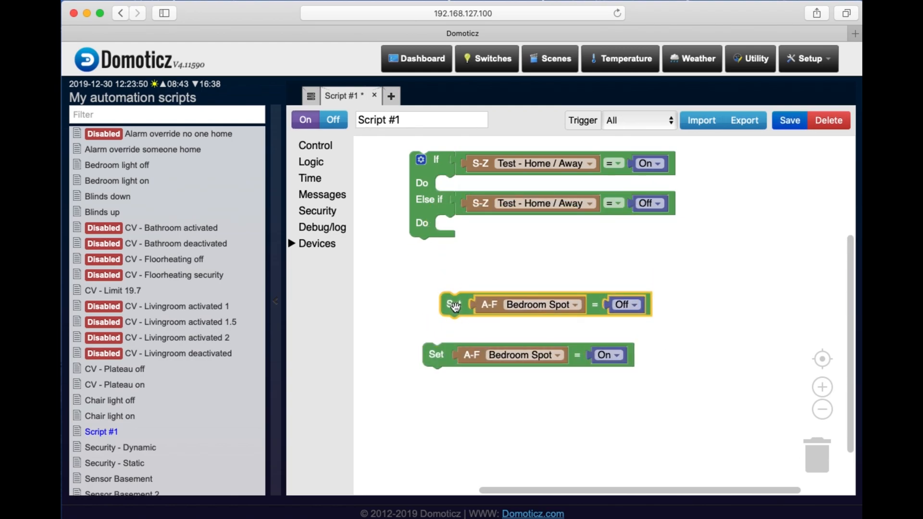
left_click(326, 163)
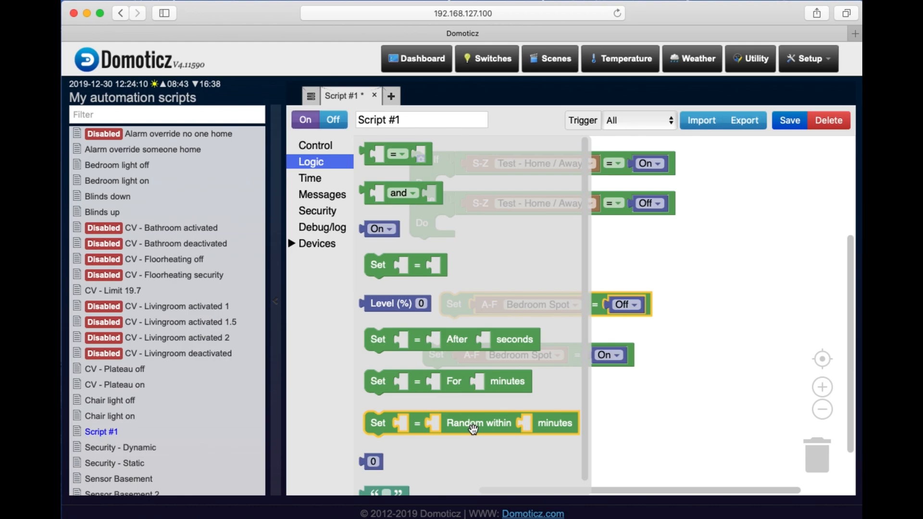
left_click_drag(472, 428, 538, 411)
left_click_drag(588, 259, 588, 256)
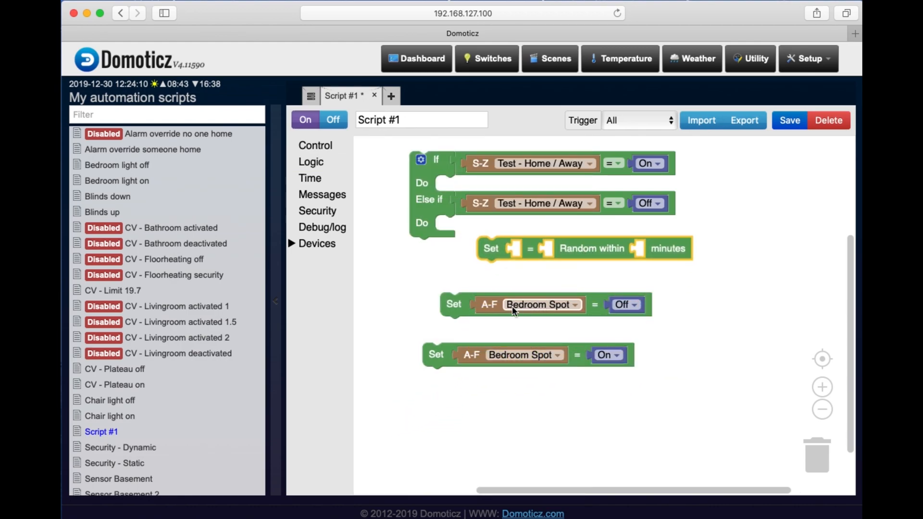
right_click(589, 248)
left_click(619, 261)
left_click_drag(506, 277, 452, 192)
left_click_drag(491, 243, 449, 232)
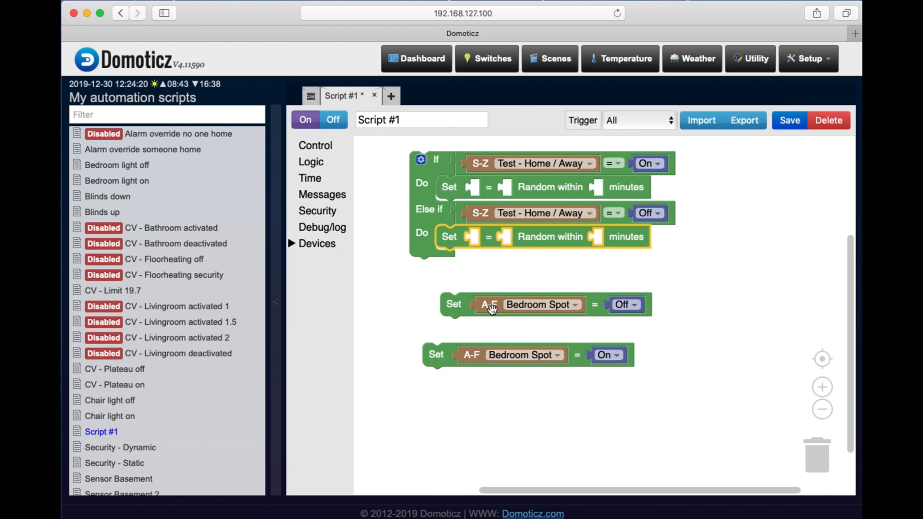
Step: Transfer the Bedroom Spot devices and their On and Off states into the two Random within blocks and discard the emptied Set blocks
left_click_drag(491, 309, 500, 199)
left_click_drag(473, 355, 491, 238)
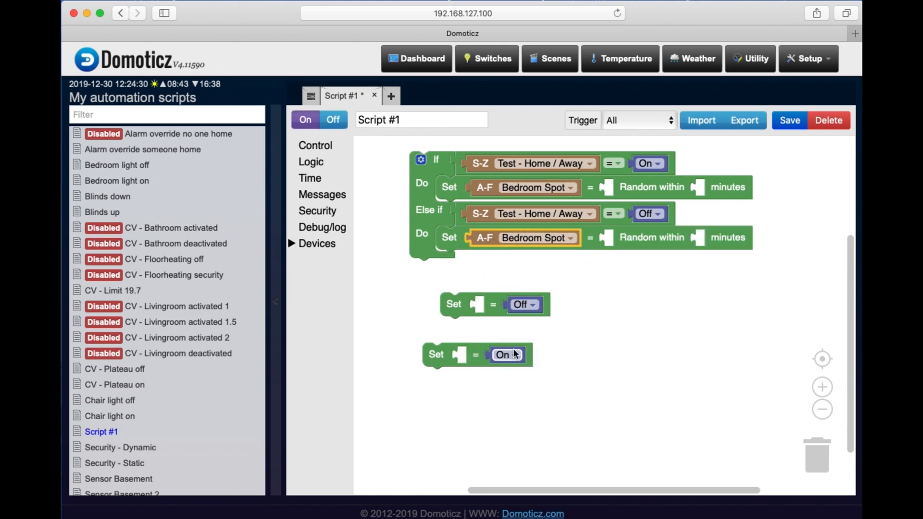
left_click_drag(514, 355, 640, 192)
left_click_drag(536, 307, 625, 240)
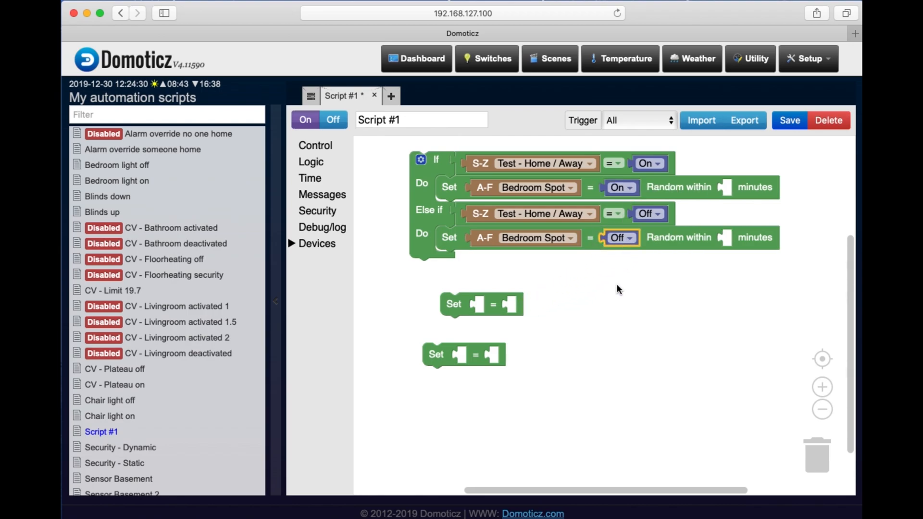
left_click_drag(459, 304, 258, 282)
left_click_drag(432, 347, 287, 319)
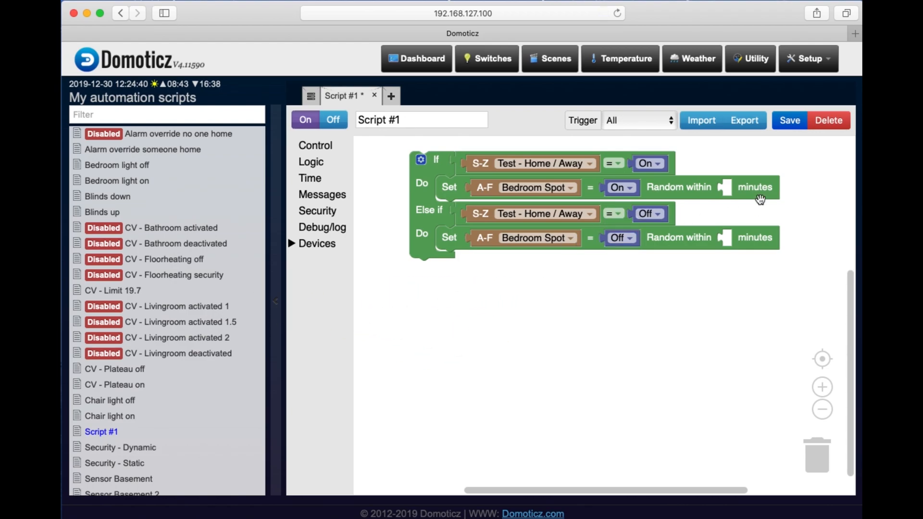
Step: Add a number block to the workspace and set its value to 1
left_click(314, 162)
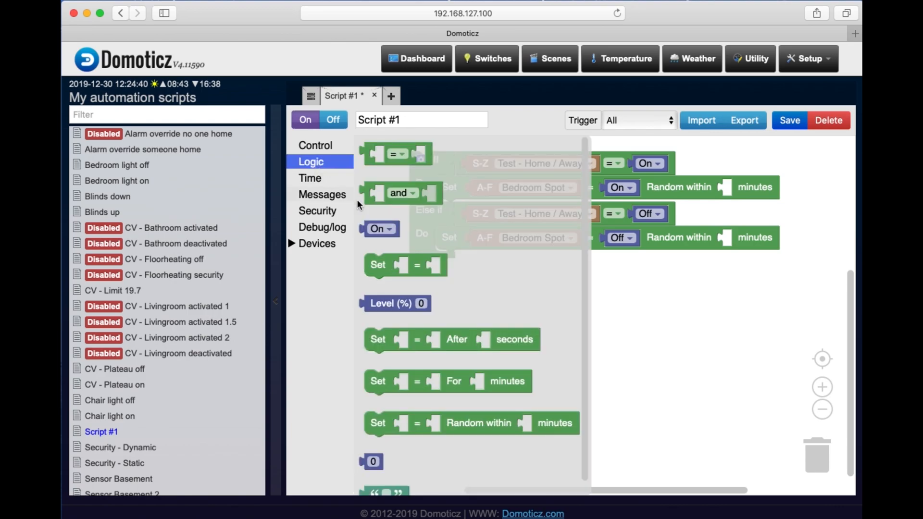
left_click(377, 463)
left_click_drag(378, 465, 596, 309)
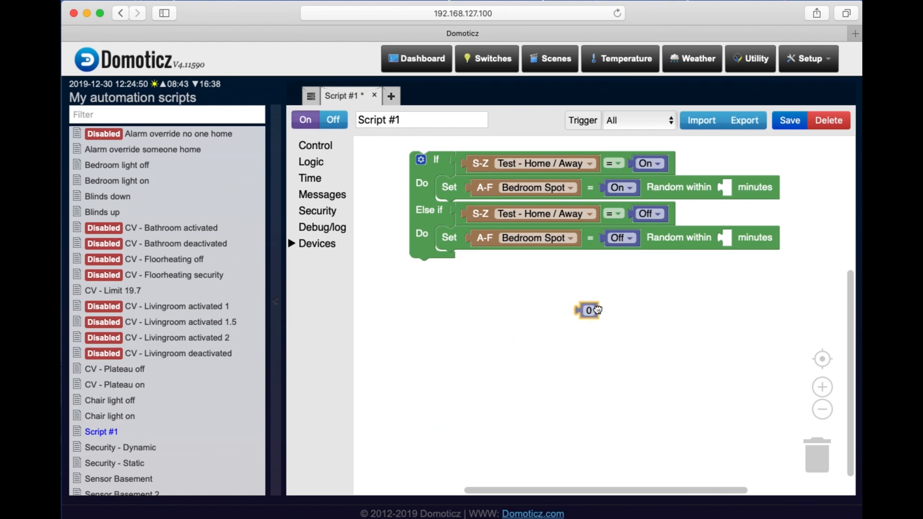
right_click(597, 309)
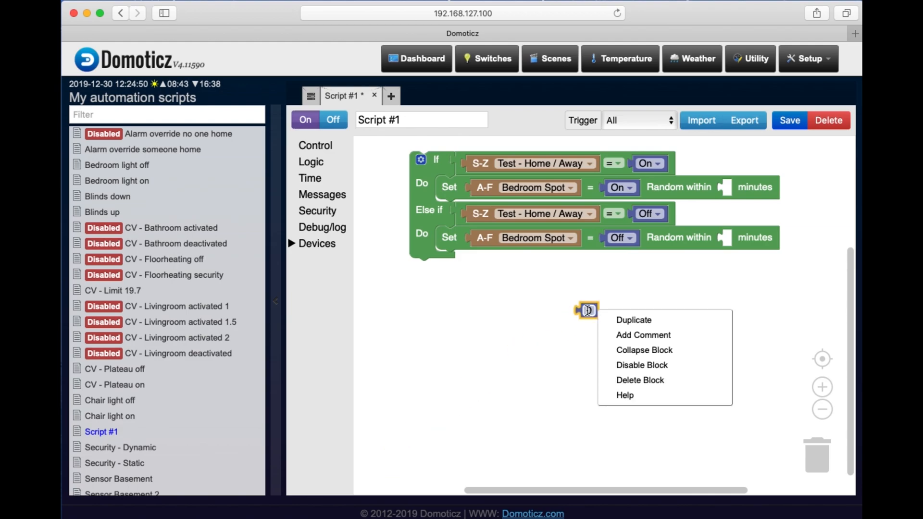
left_click(587, 310)
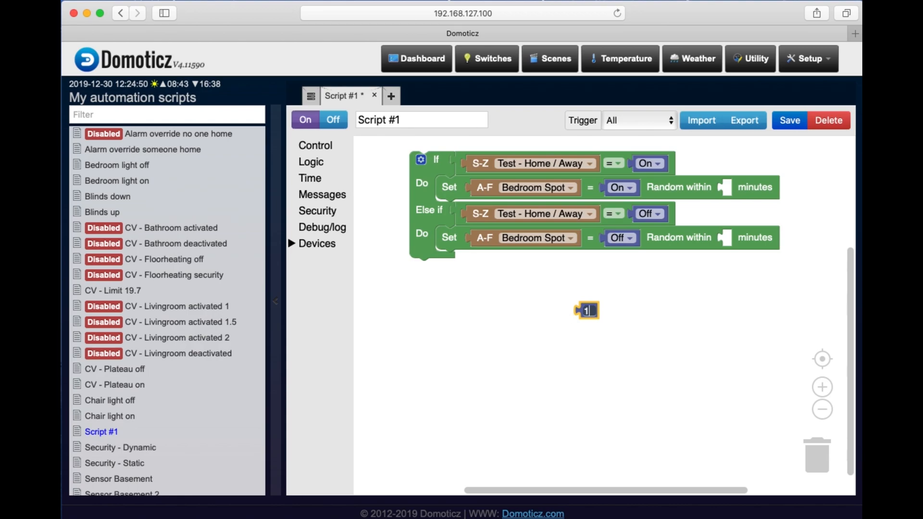
left_click(531, 324)
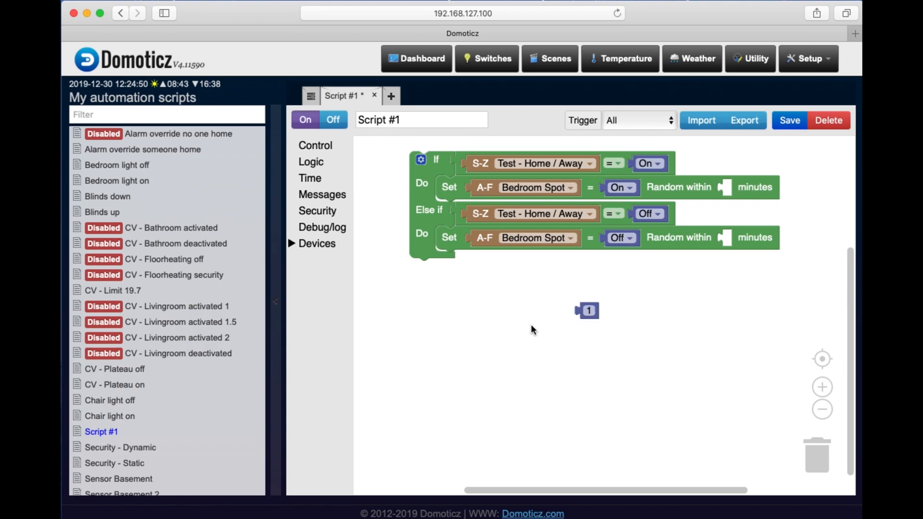
Step: Duplicate the number block, fit one copy into each Random within minutes slot and save the script
right_click(594, 317)
left_click(625, 327)
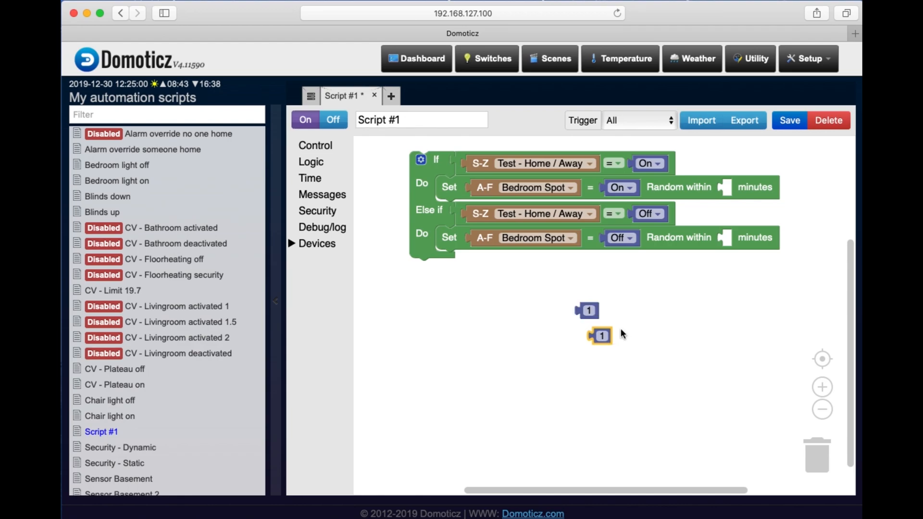
left_click_drag(609, 335, 731, 238)
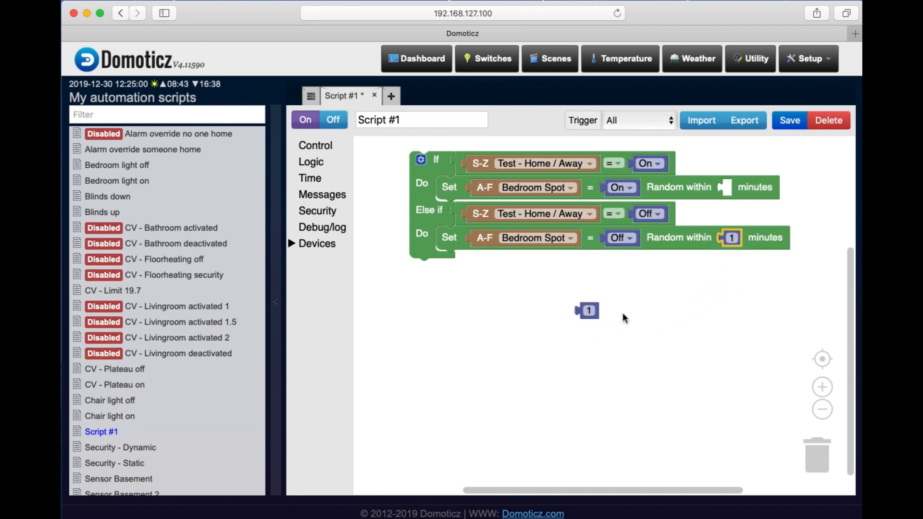
left_click_drag(594, 314, 731, 192)
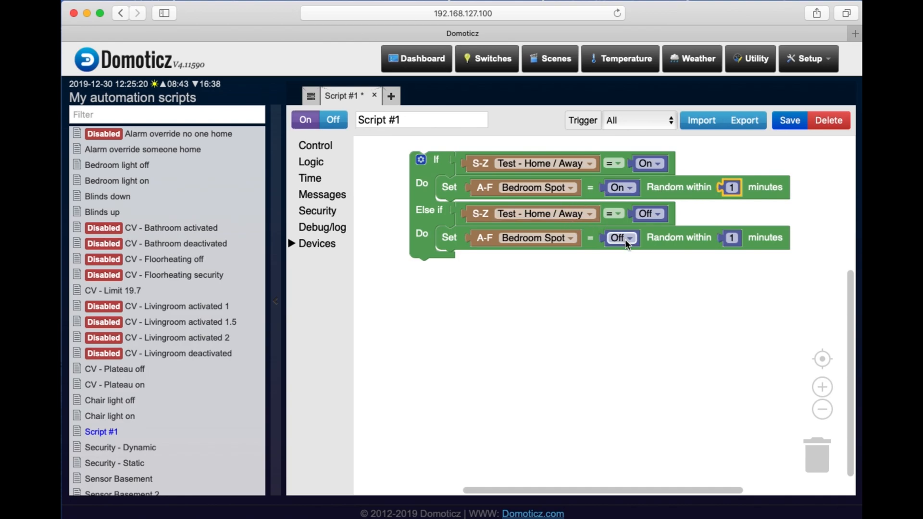
scroll(628, 238, "down", 1)
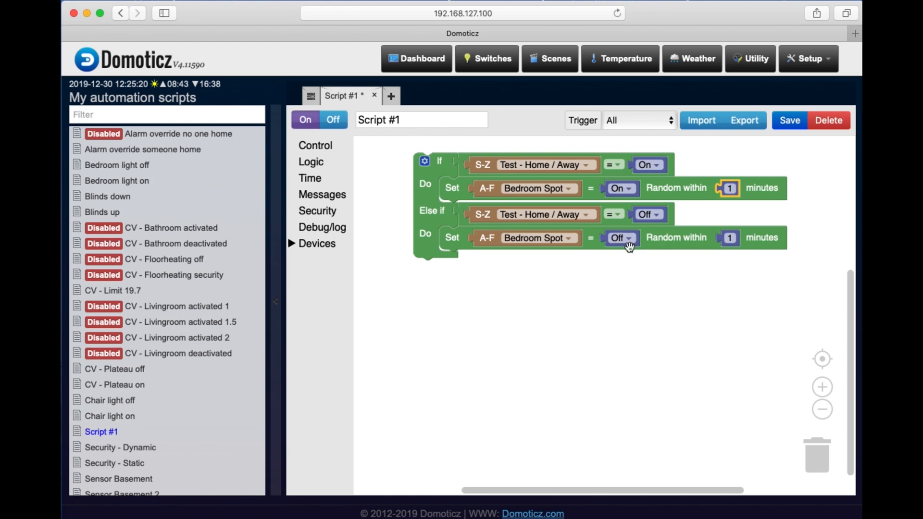
left_click(791, 121)
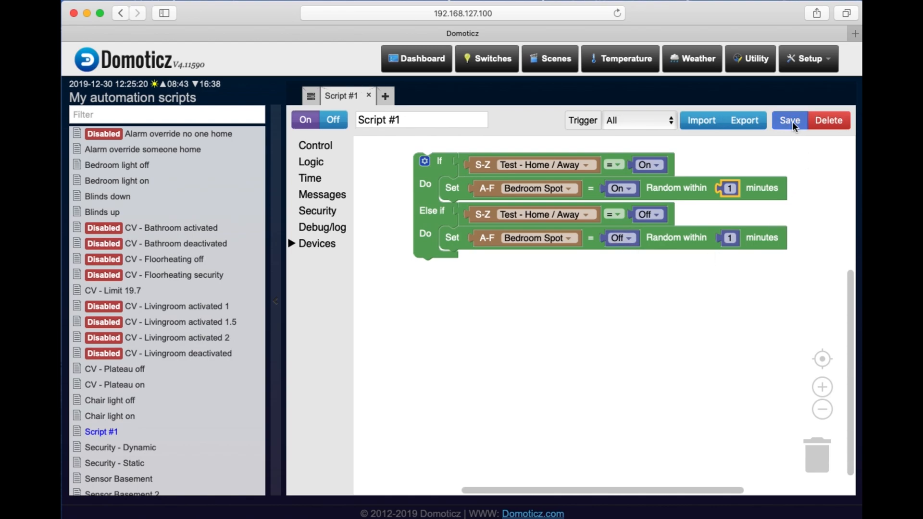
Step: Turn the Test - Home / Away switch off to trigger the randomly delayed script
left_click(500, 63)
scroll(565, 260, "down", 6)
scroll(567, 257, "down", 1)
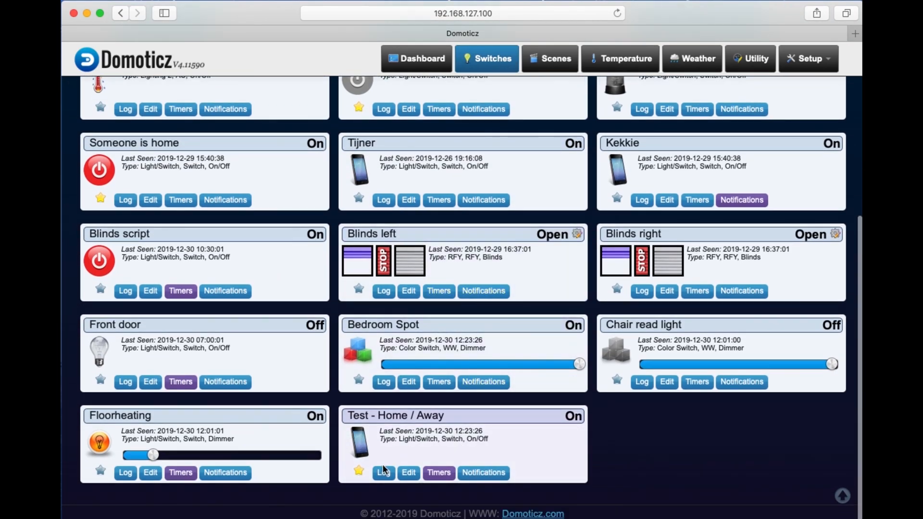
left_click(360, 449)
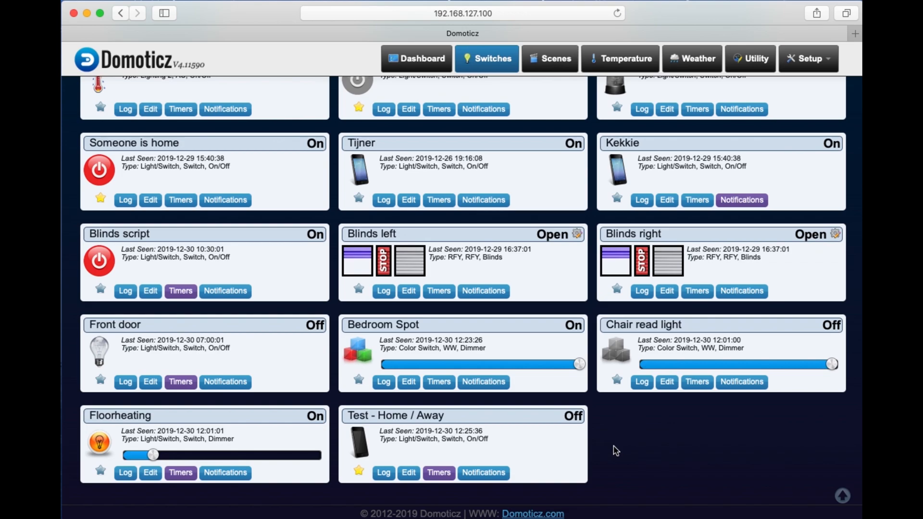
Step: Examine the log for the Script #1 trigger entry and check the Bedroom Spot state in the switches overview
left_click(802, 69)
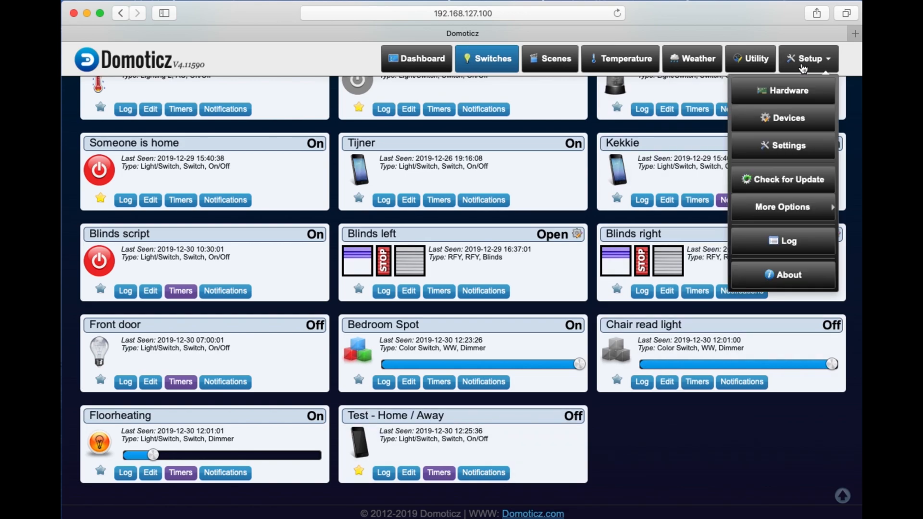
left_click(789, 242)
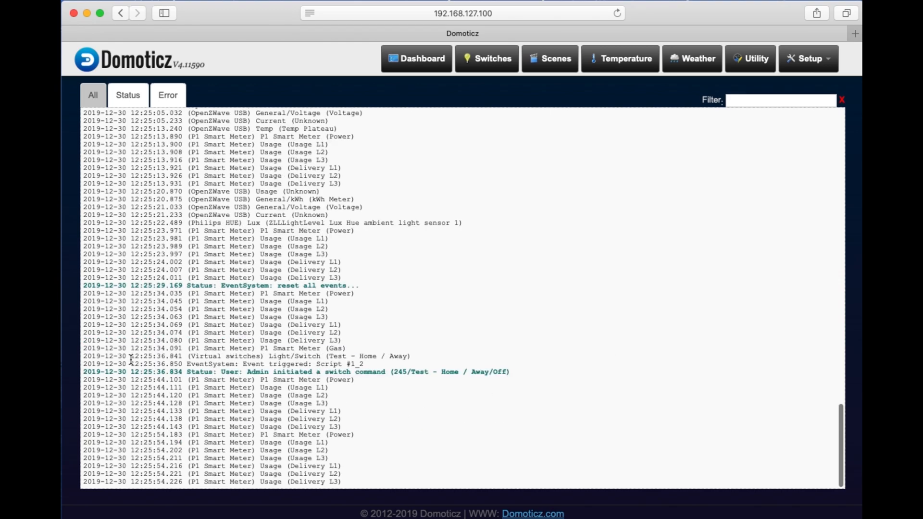
left_click_drag(131, 360, 392, 364)
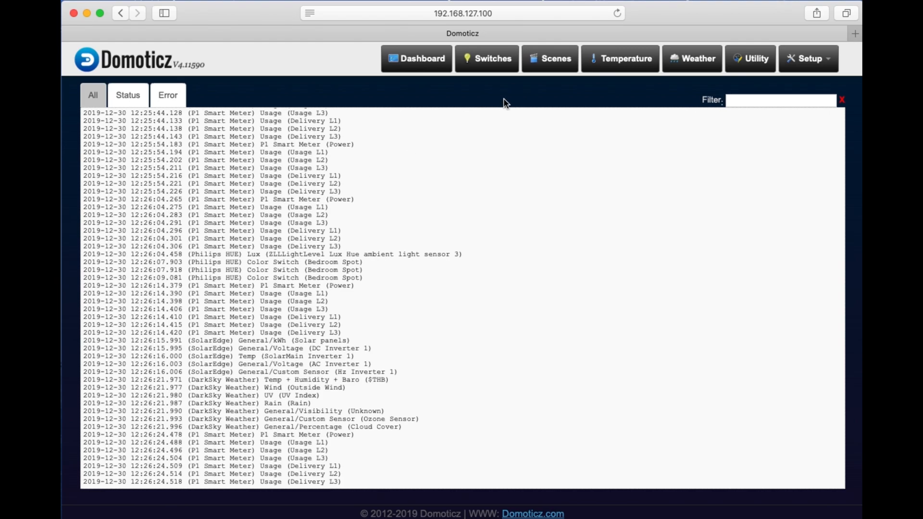
left_click(491, 65)
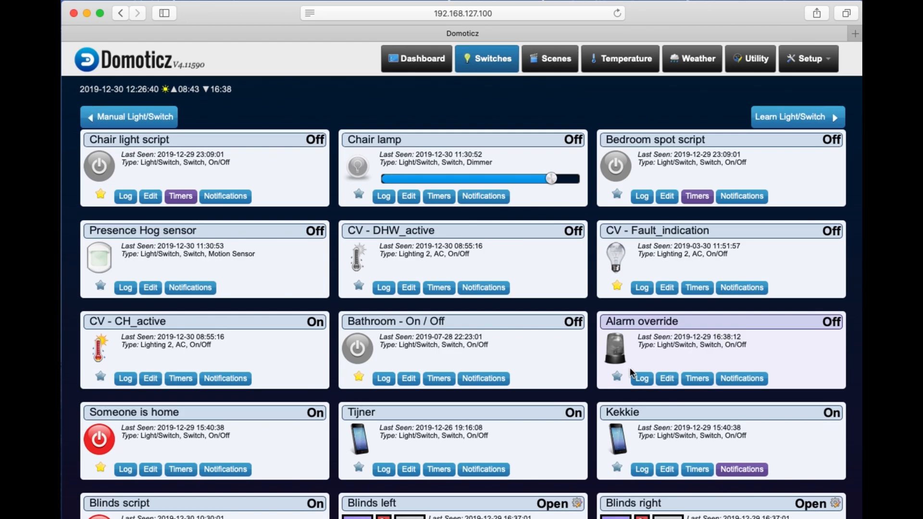
scroll(630, 367, "down", 6)
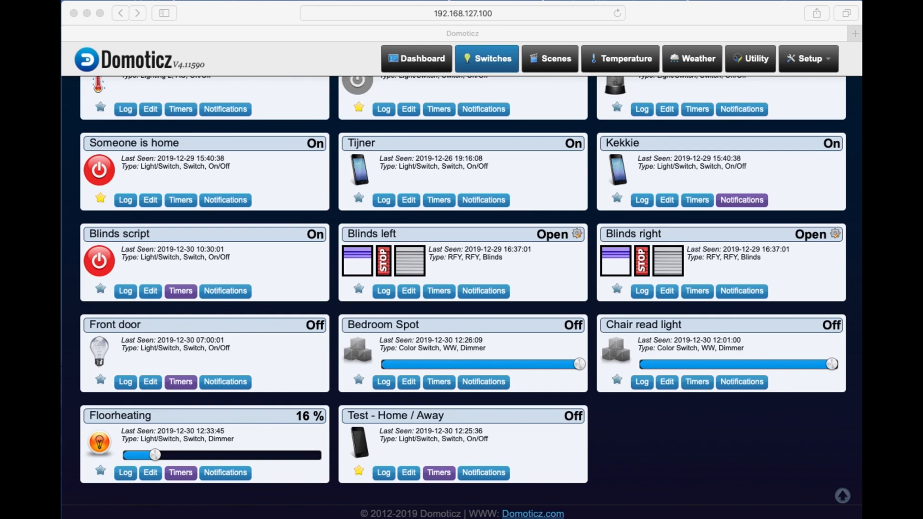
Step: Create a virtual sensor of type Switch named "Test - Home / Away 2" on the Virtual switches hardware
left_click(817, 64)
left_click(819, 62)
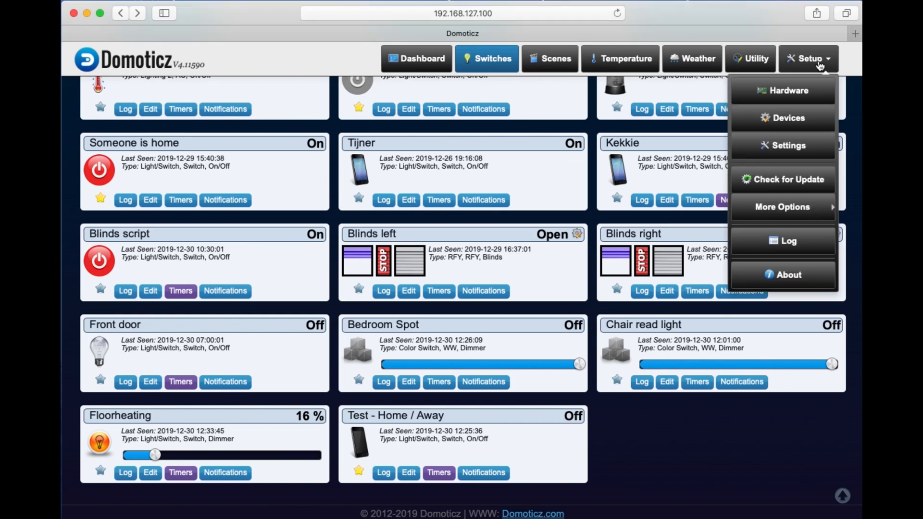
left_click(788, 92)
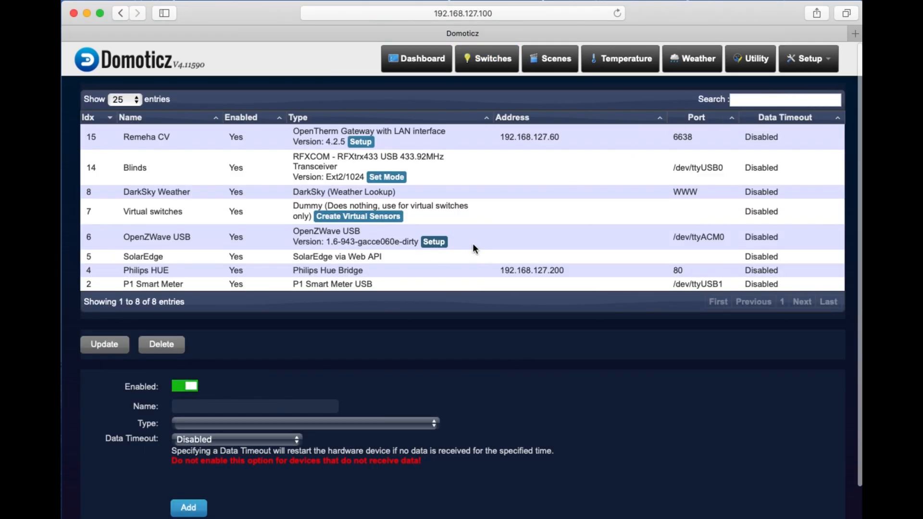
left_click(364, 217)
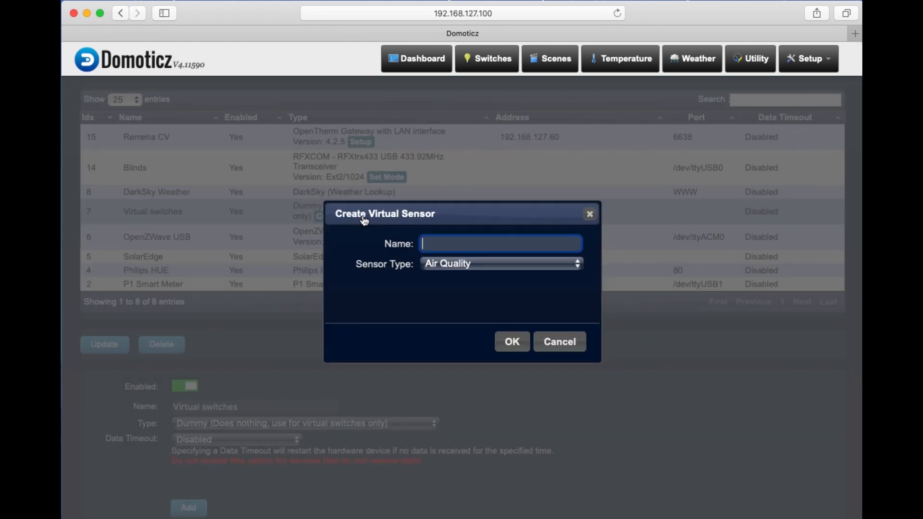
right_click(455, 248)
left_click(482, 277)
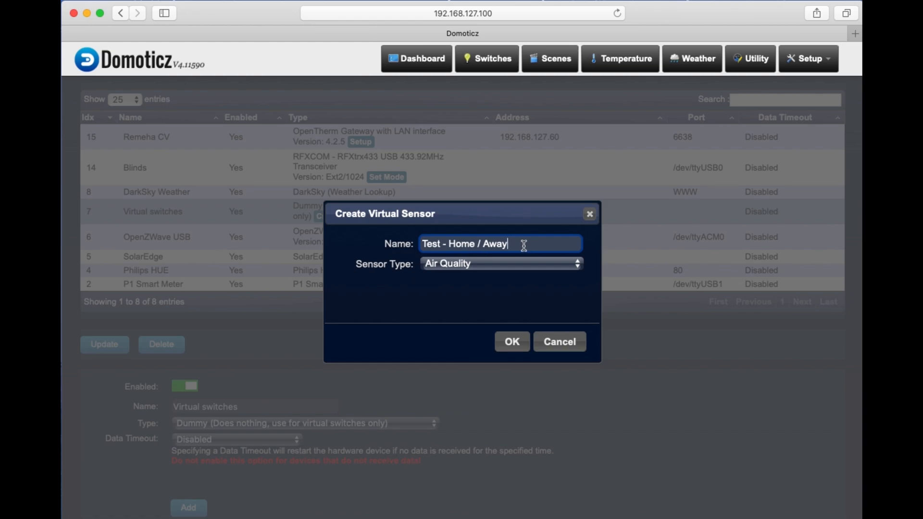
type("2")
left_click(534, 262)
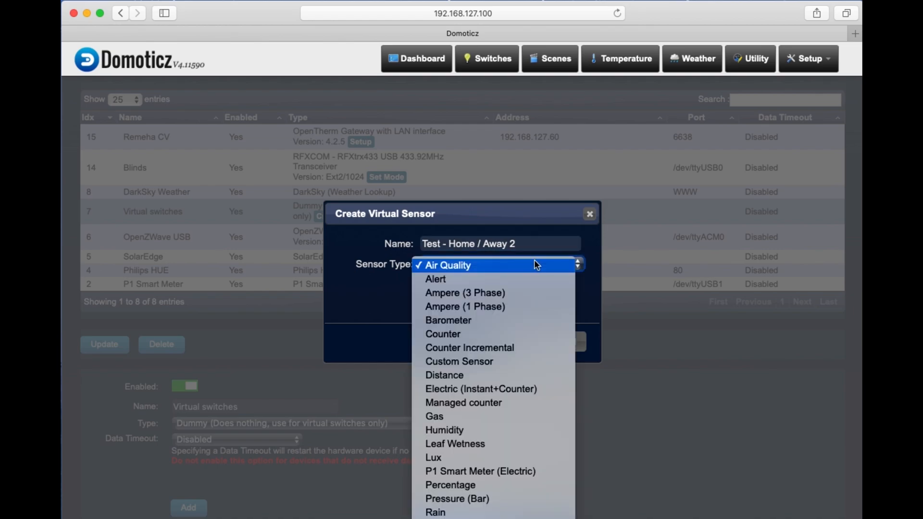
scroll(515, 417, "down", 3)
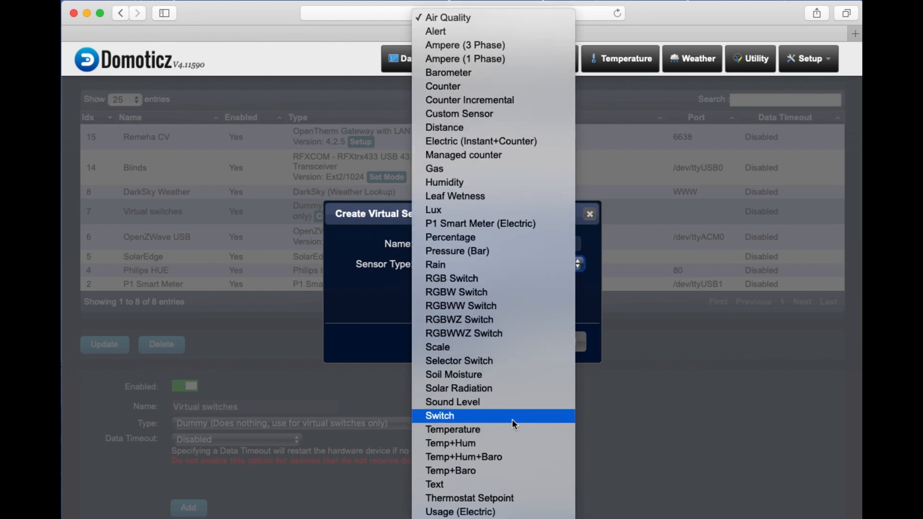
left_click(477, 417)
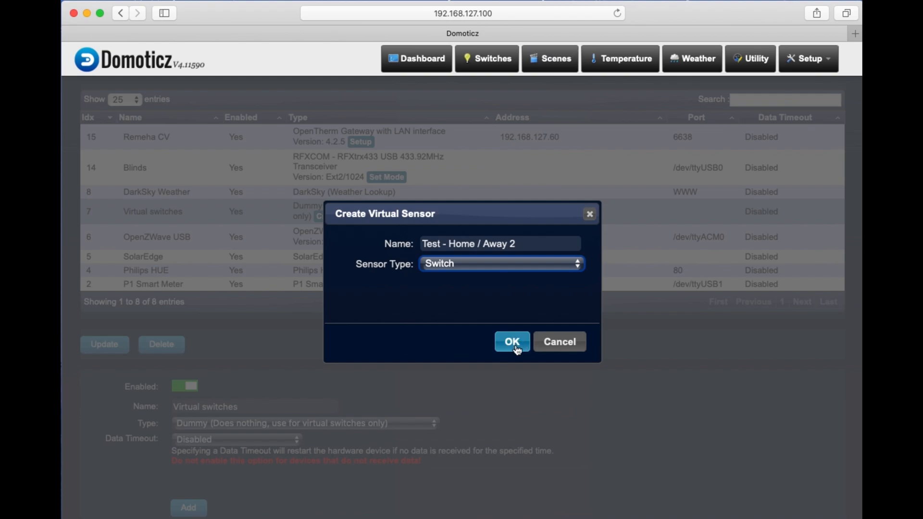
left_click(512, 342)
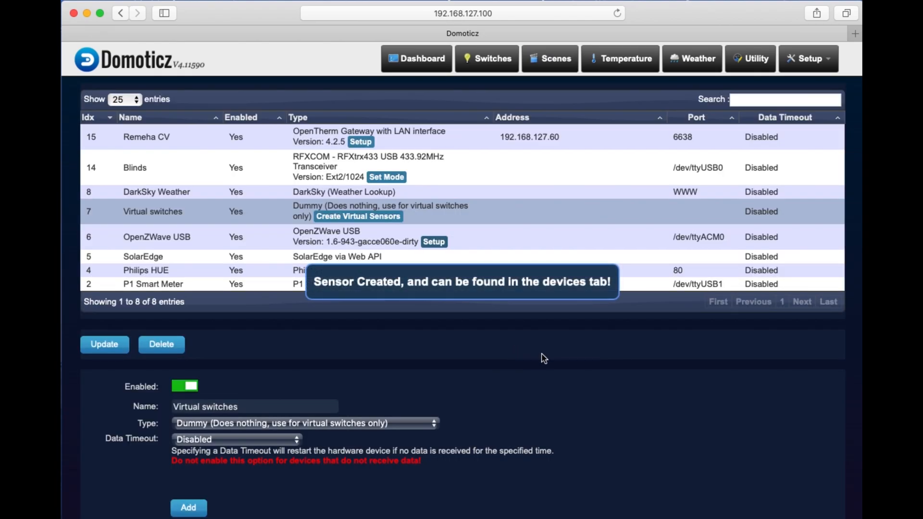
Step: Change the Test - Home / Away 2 switch's icon to Phone and save the device
left_click(491, 63)
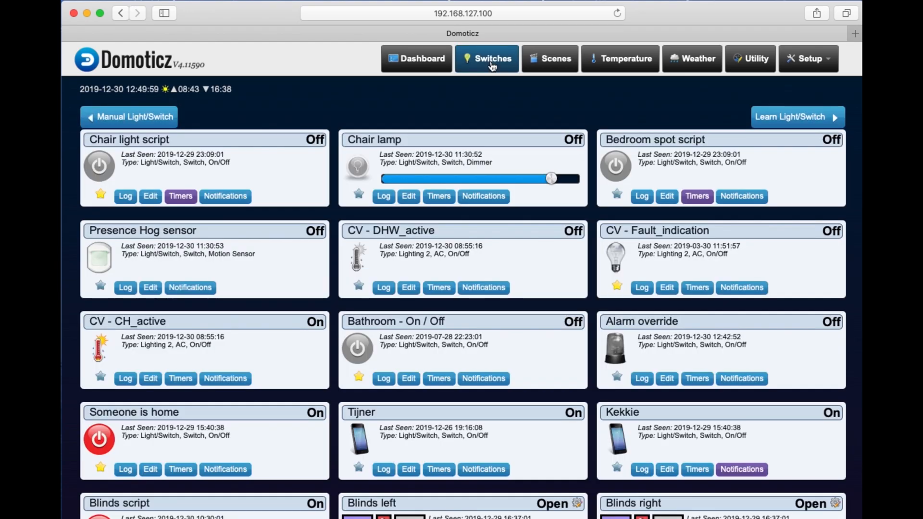
scroll(531, 181, "down", 5)
scroll(531, 181, "down", 3)
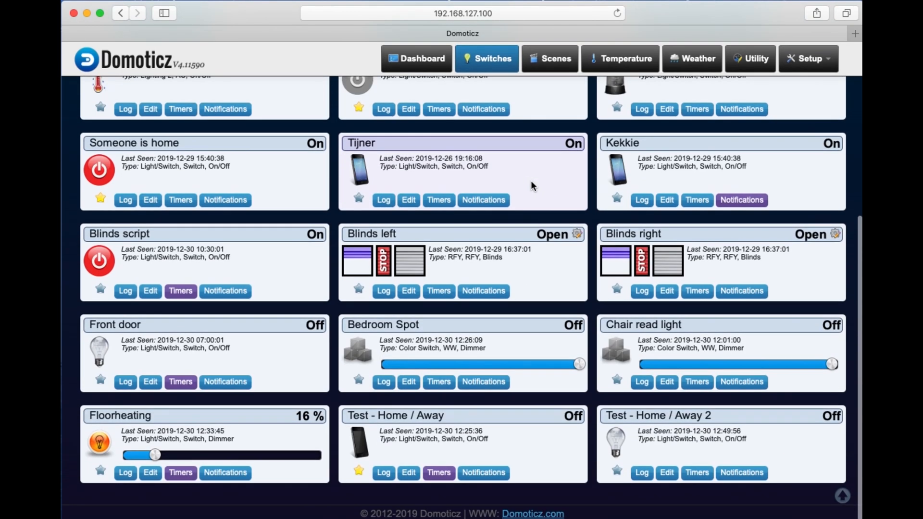
left_click(667, 474)
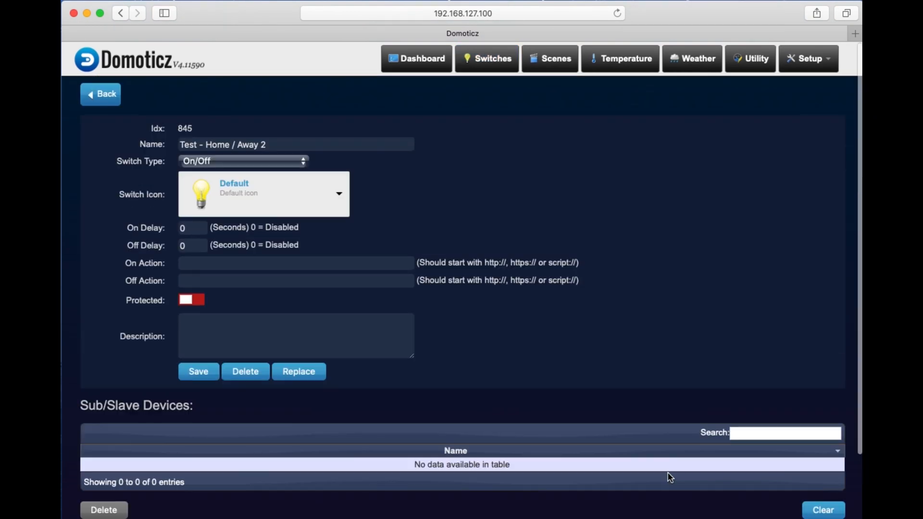
left_click(313, 205)
scroll(295, 330, "down", 5)
scroll(294, 332, "down", 4)
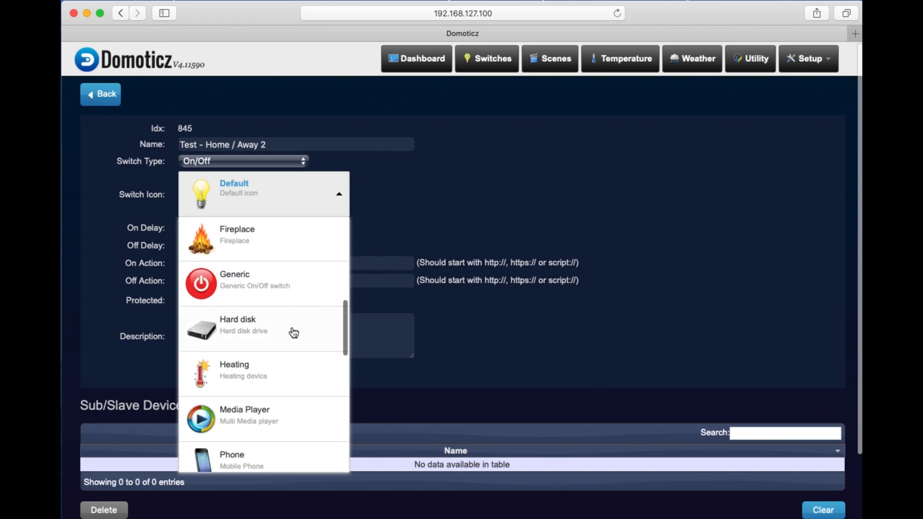
left_click(290, 421)
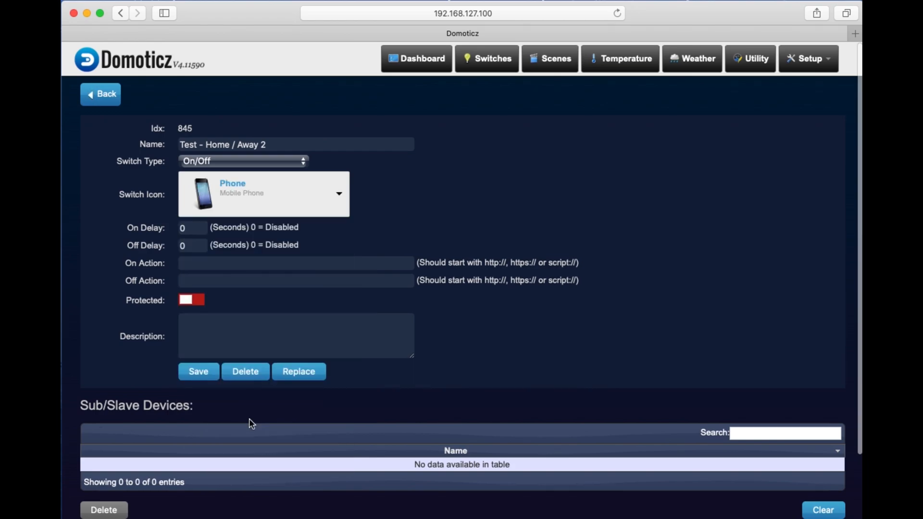
left_click(197, 376)
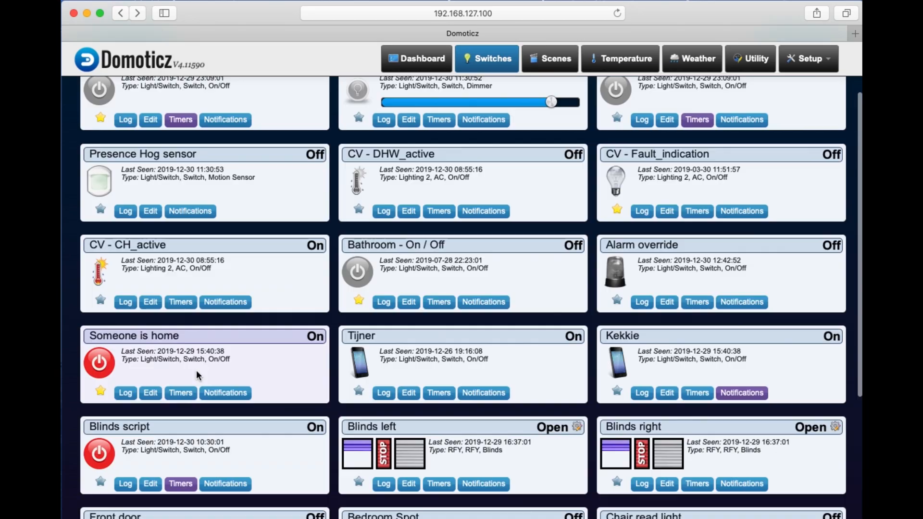
Step: Open the Someone is home switch's settings and copy its name
scroll(466, 366, "down", 3)
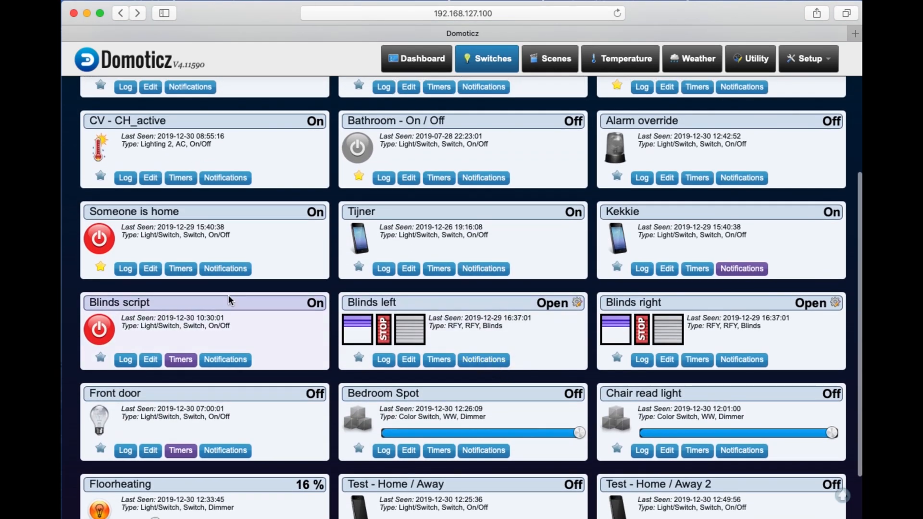
left_click(150, 270)
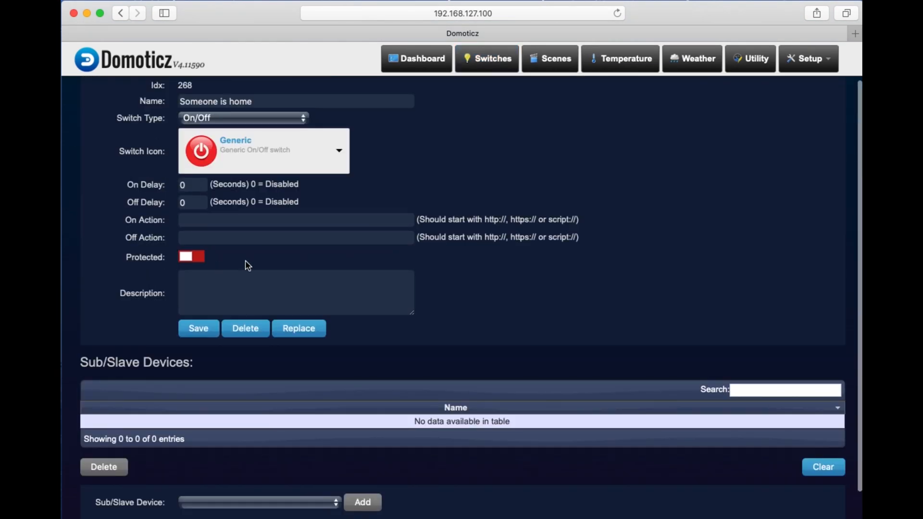
triple_click(268, 102)
right_click(220, 101)
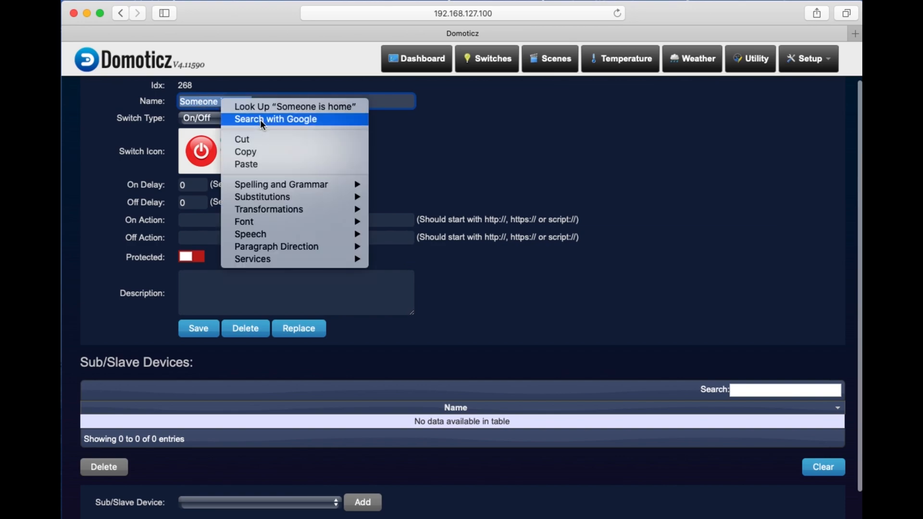
left_click(262, 156)
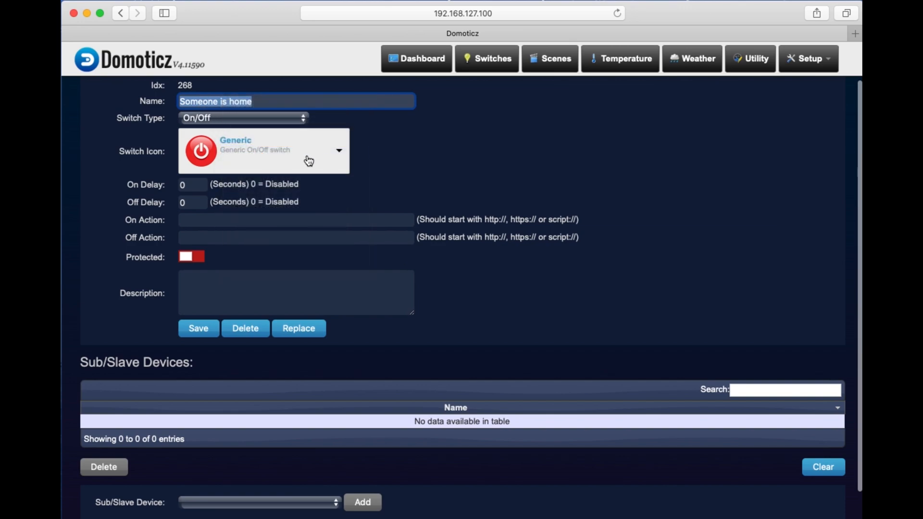
Step: Create a virtual sensor of type Switch named "Test - Someone is home 2" on the Virtual switches hardware, reusing the copied name
left_click(808, 61)
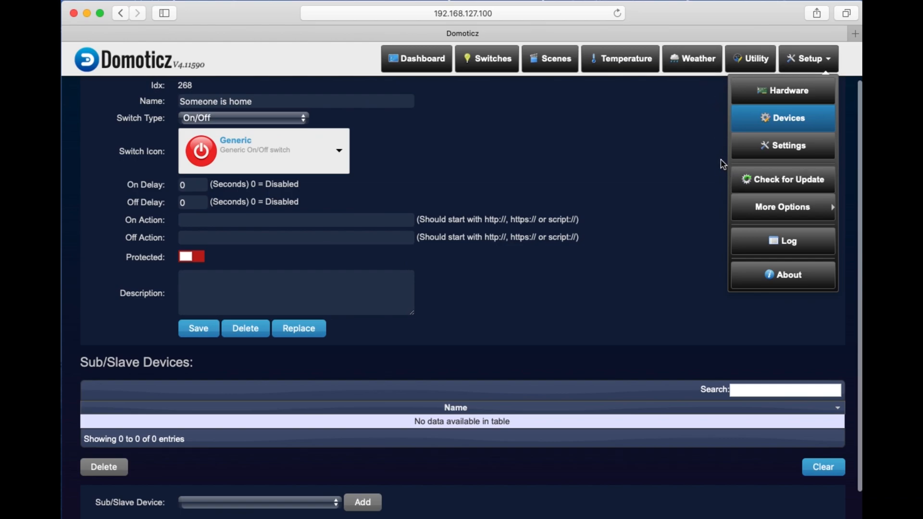
left_click(800, 96)
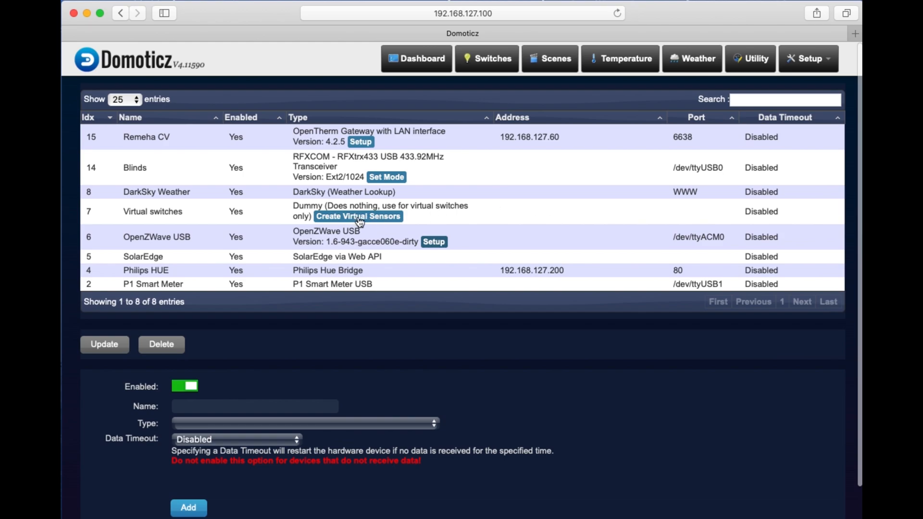
left_click(359, 221)
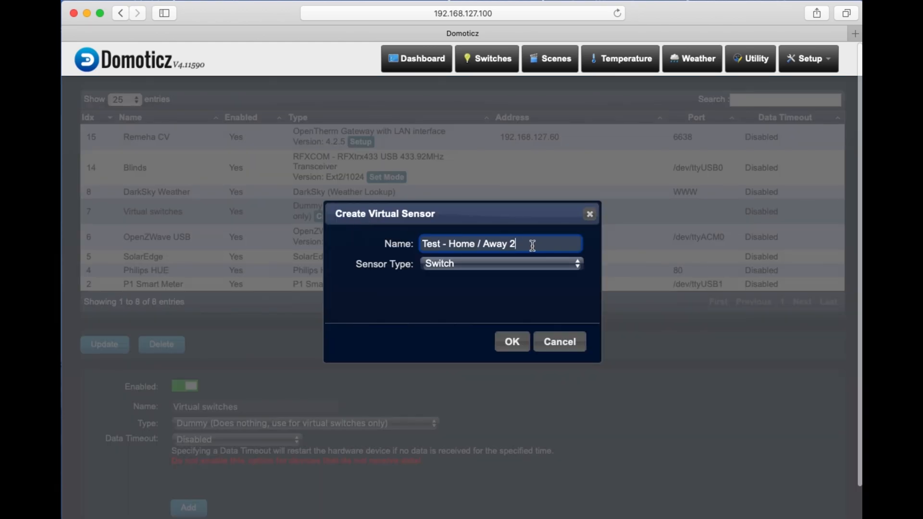
left_click_drag(532, 243, 407, 242)
right_click(461, 242)
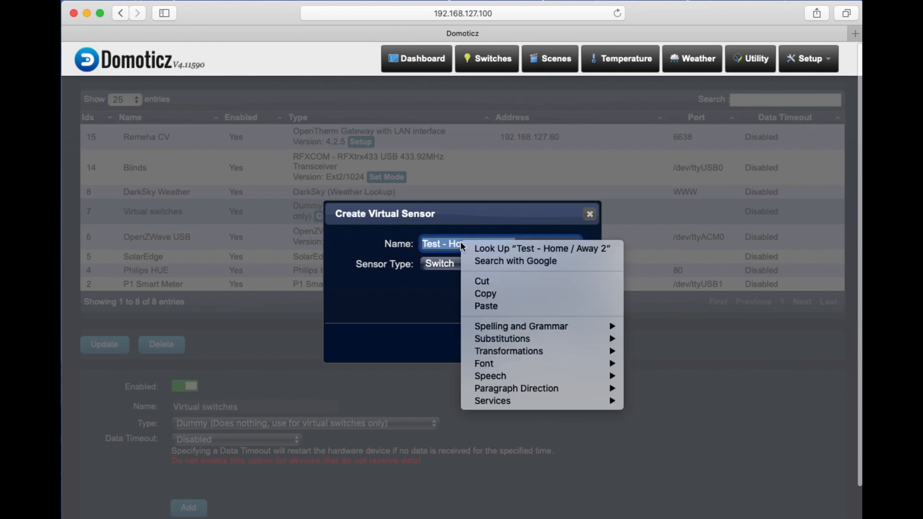
left_click(496, 307)
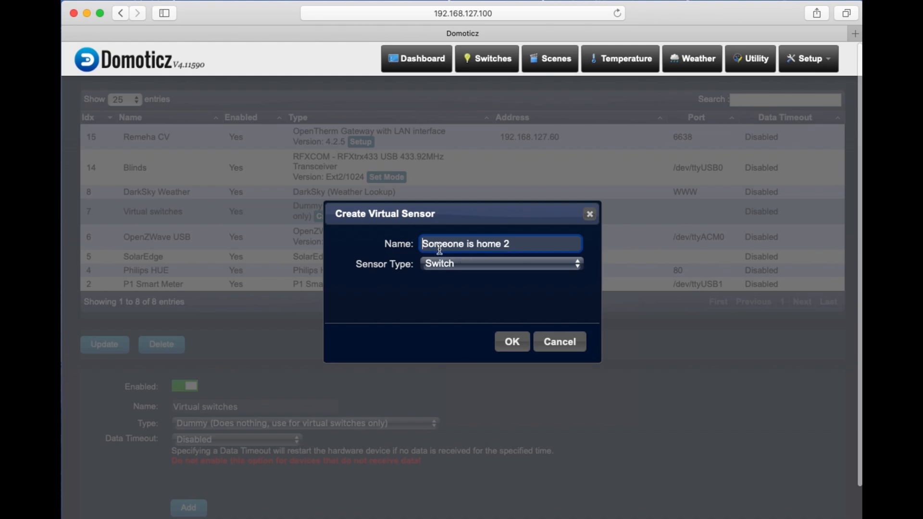
type("Test ")
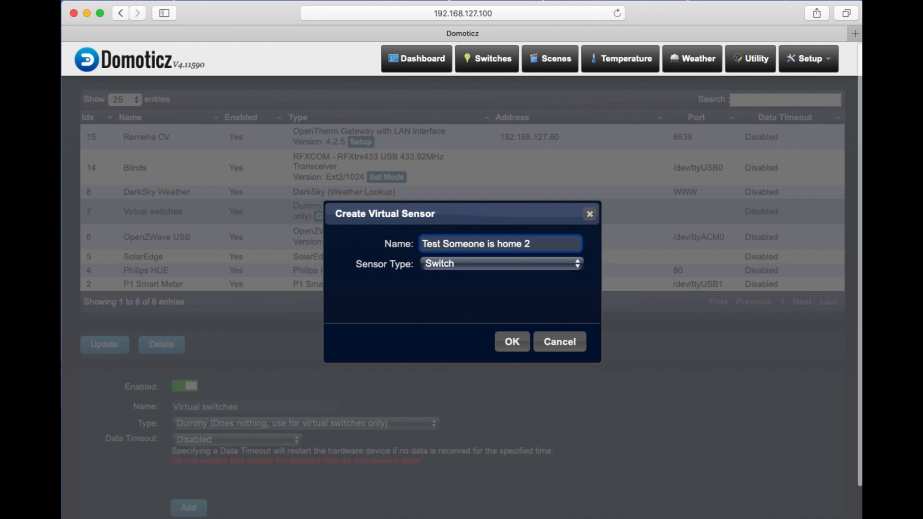
type("-")
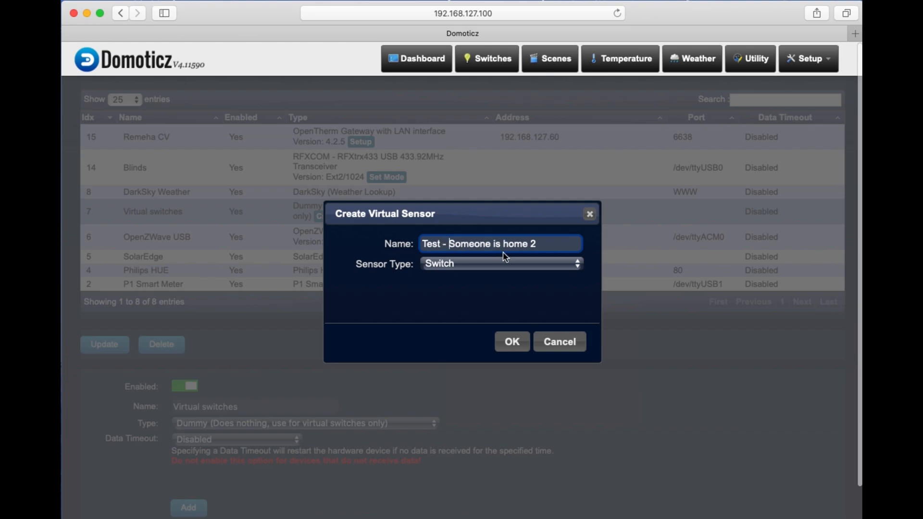
left_click(512, 342)
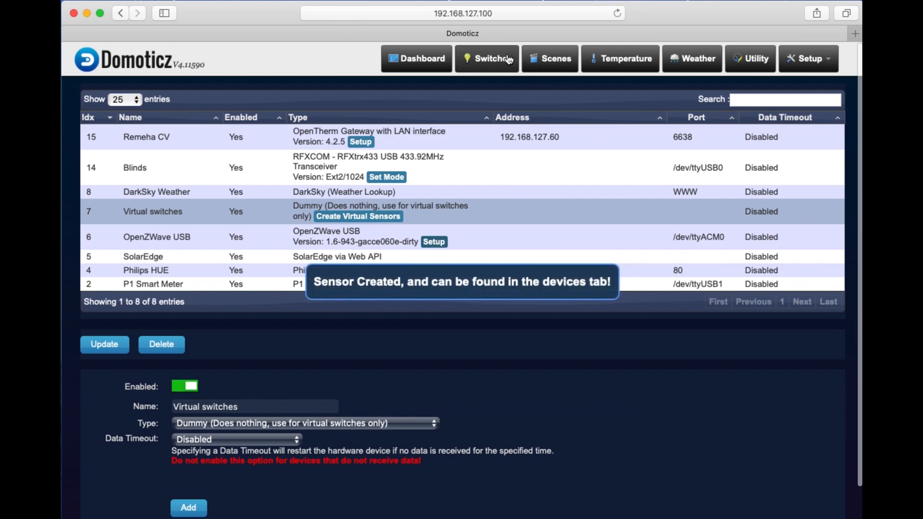
Step: Change the Test - Someone is home 2 switch's icon to Generic and save the device
left_click(495, 60)
scroll(543, 164, "down", 10)
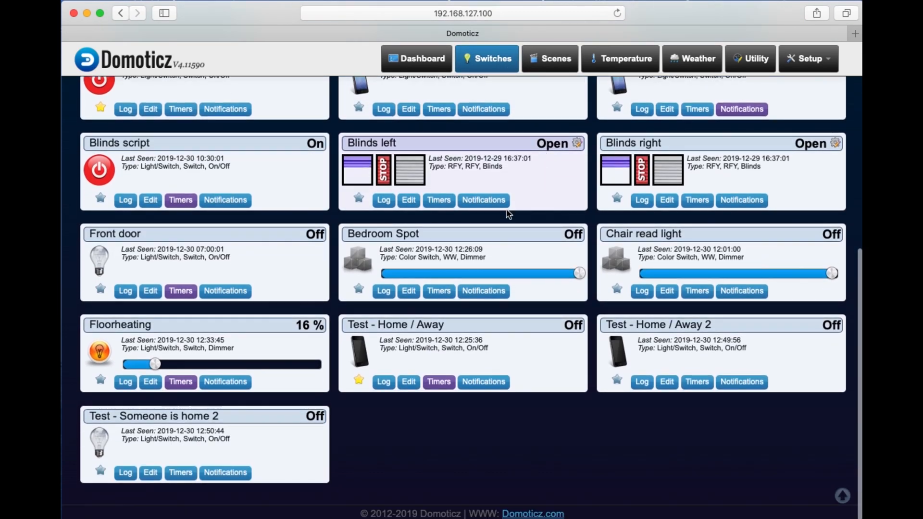
left_click(151, 472)
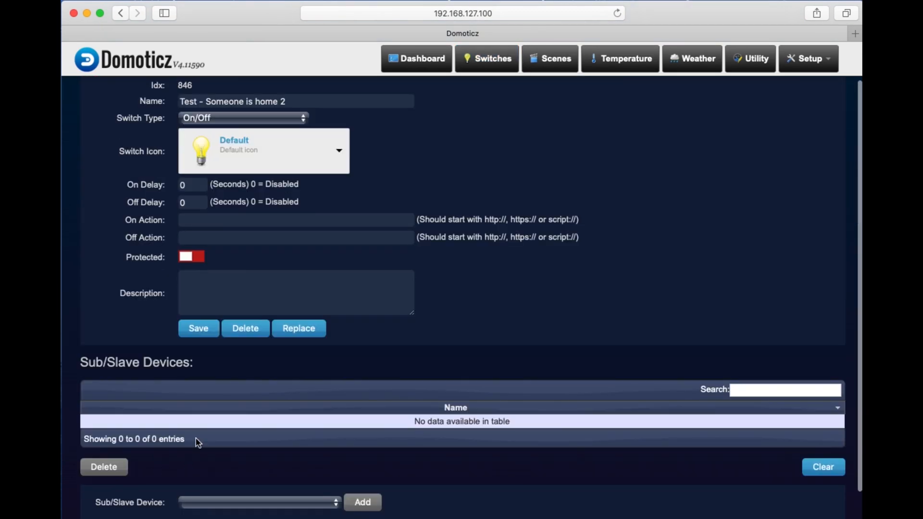
left_click(278, 151)
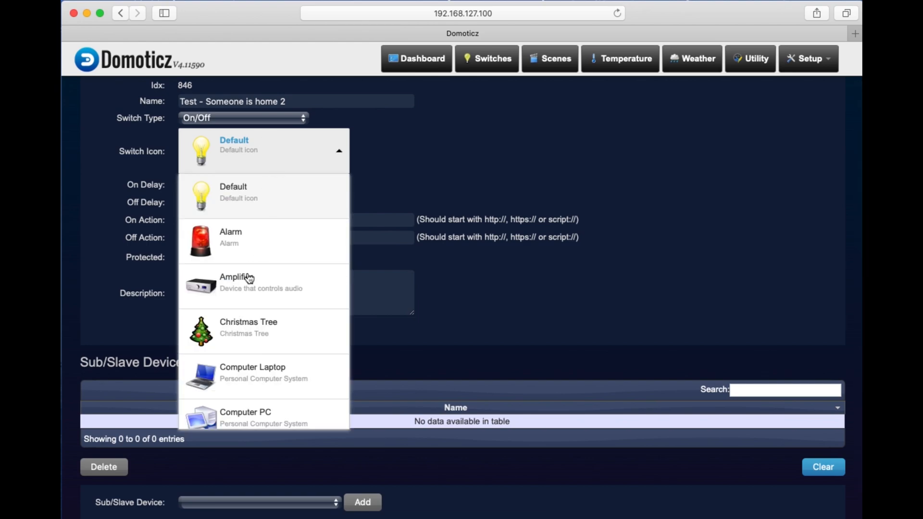
scroll(257, 278, "down", 2)
scroll(257, 279, "down", 4)
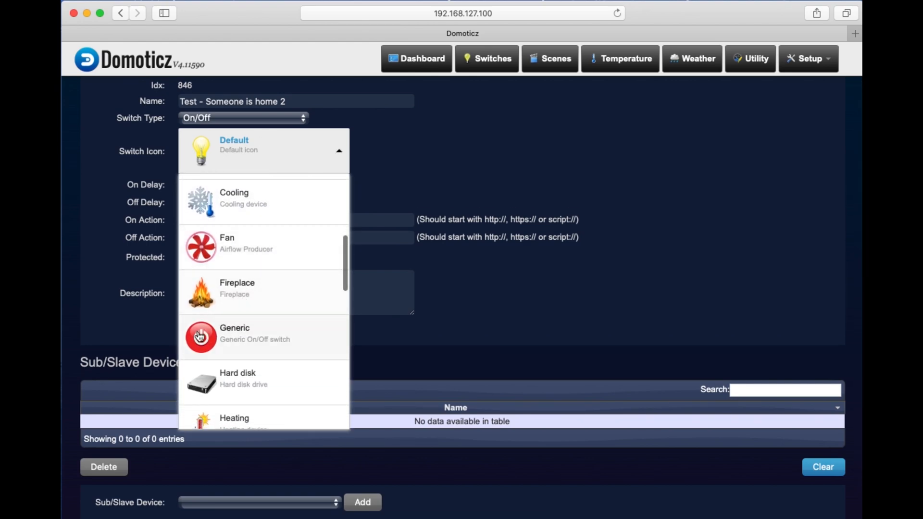
left_click(234, 342)
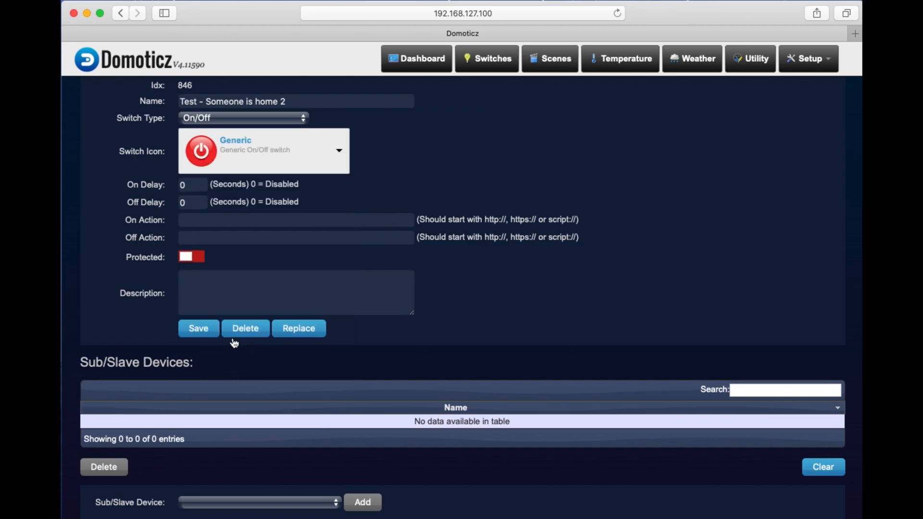
left_click(200, 329)
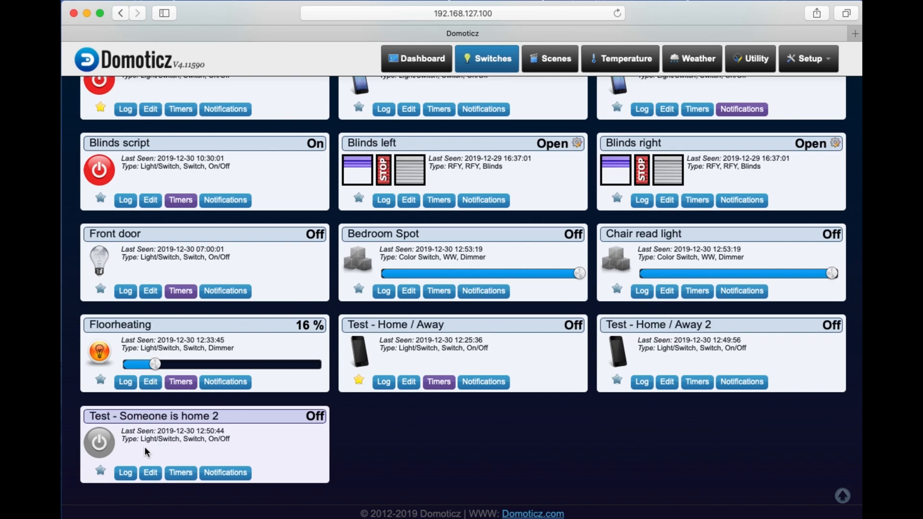
Step: Open the automation events editor and create a new Blockly script
left_click(817, 63)
mouse_move(783, 206)
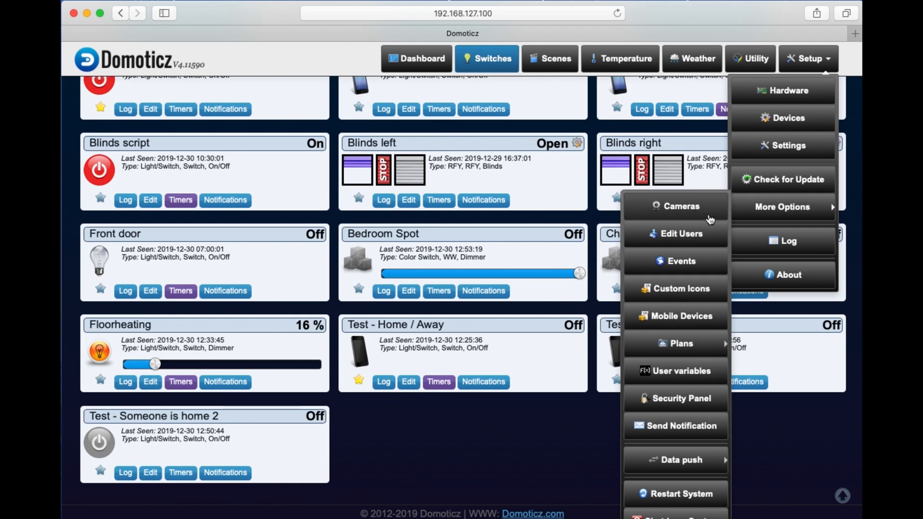
left_click(677, 263)
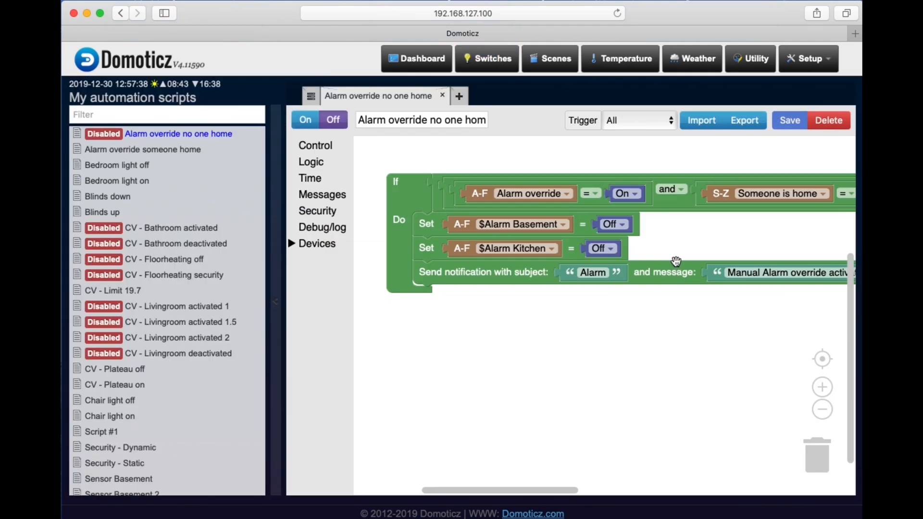
left_click(459, 98)
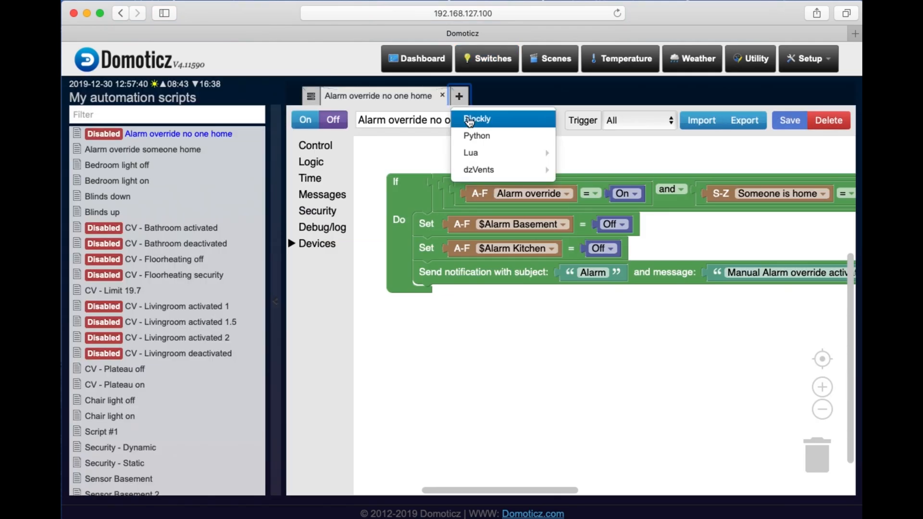
left_click(470, 120)
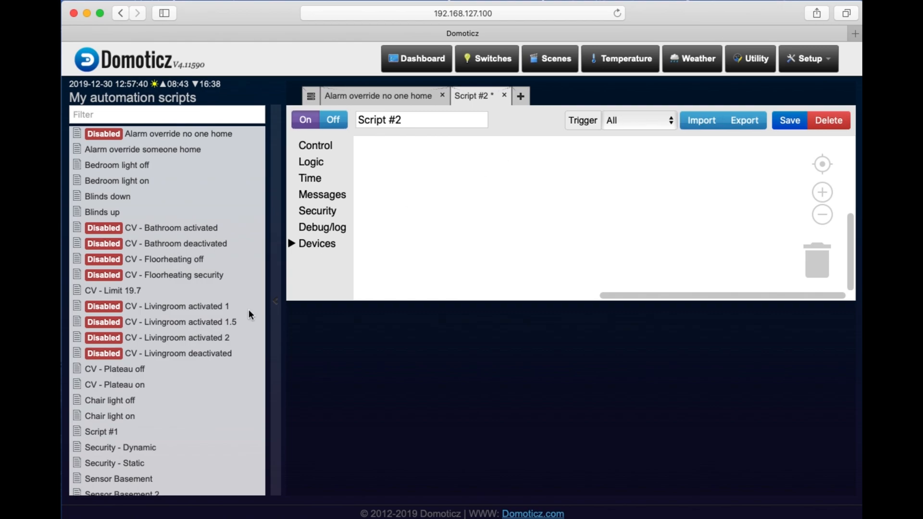
Step: Place an If/Do block in the empty script and extend it with one Else if branch
left_click(315, 163)
left_click(315, 147)
left_click(374, 215)
left_click_drag(374, 222, 413, 172)
left_click(416, 158)
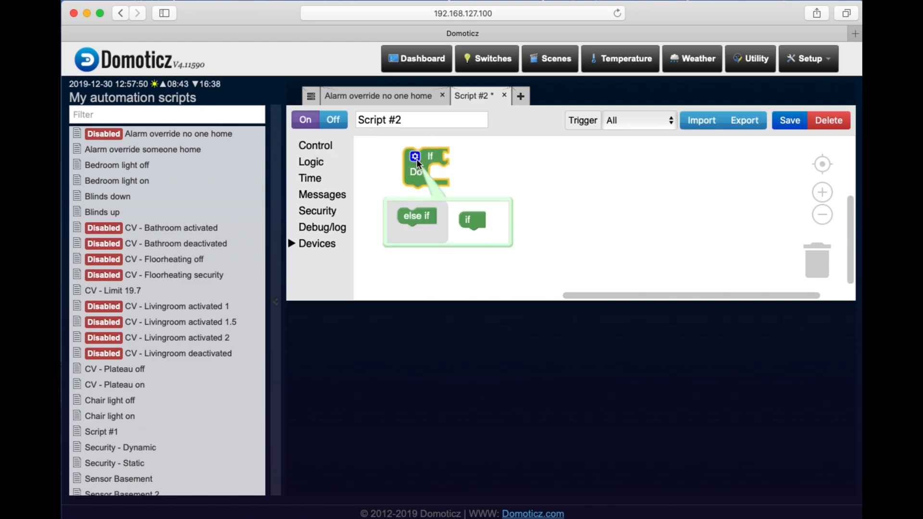
left_click_drag(418, 215, 483, 238)
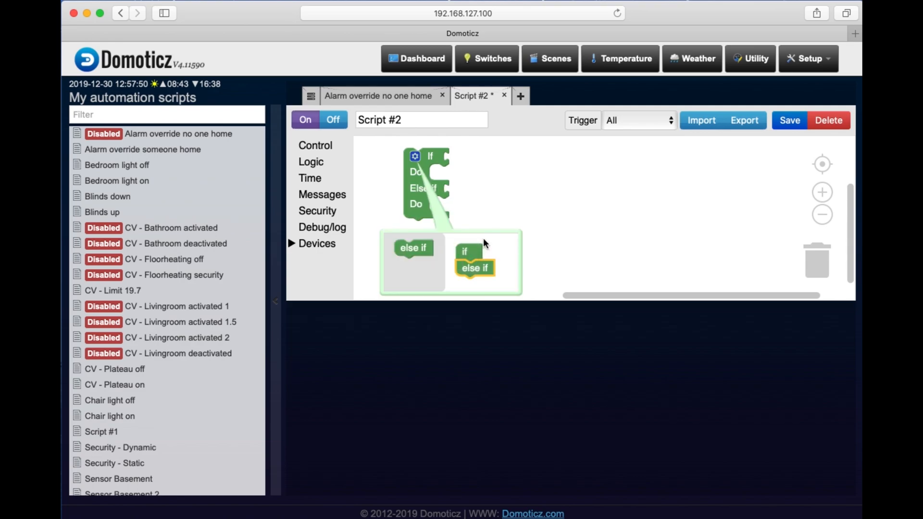
left_click(415, 156)
left_click(528, 181)
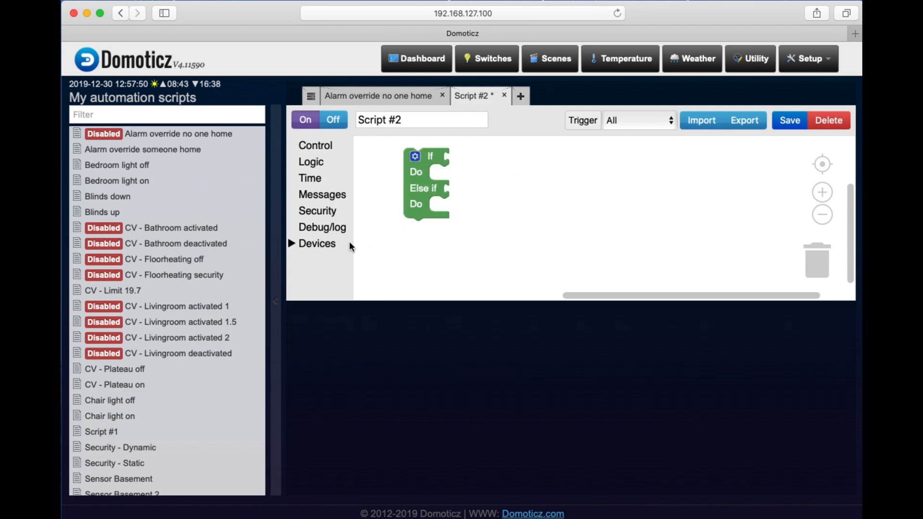
Step: Add an S-Z switch device block below the If block and set it to Test - Home / Away
left_click(291, 244)
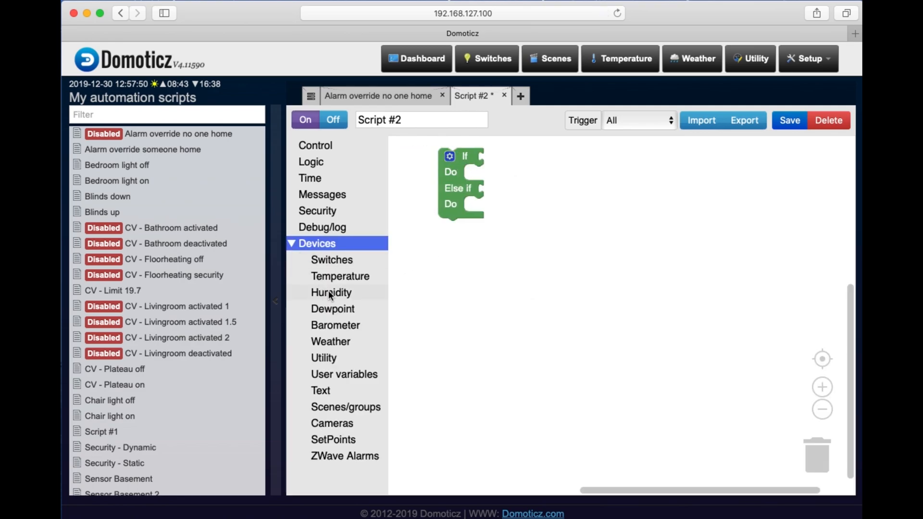
left_click(333, 259)
left_click(412, 251)
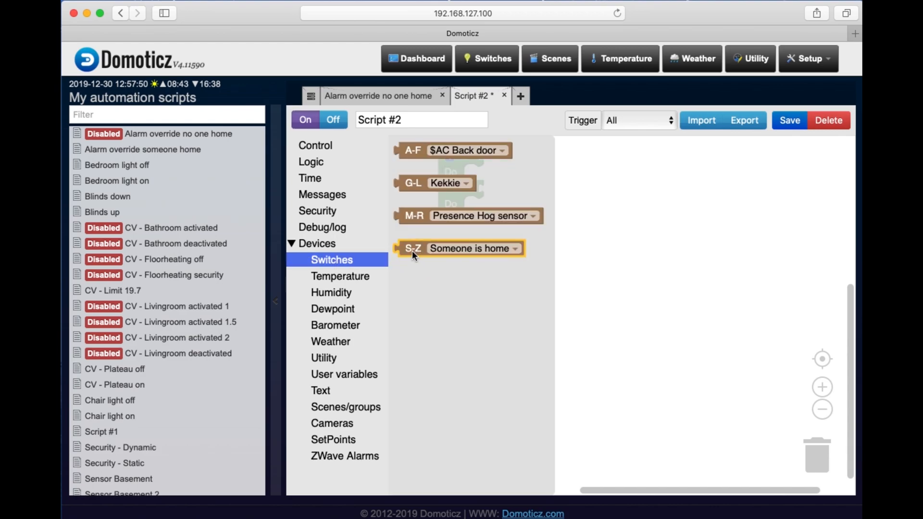
left_click_drag(412, 250, 486, 276)
left_click(585, 276)
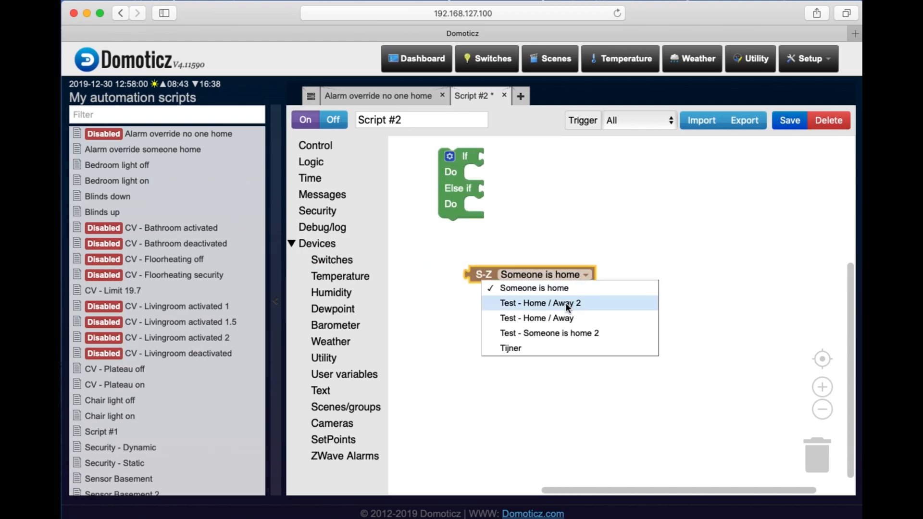
left_click(561, 318)
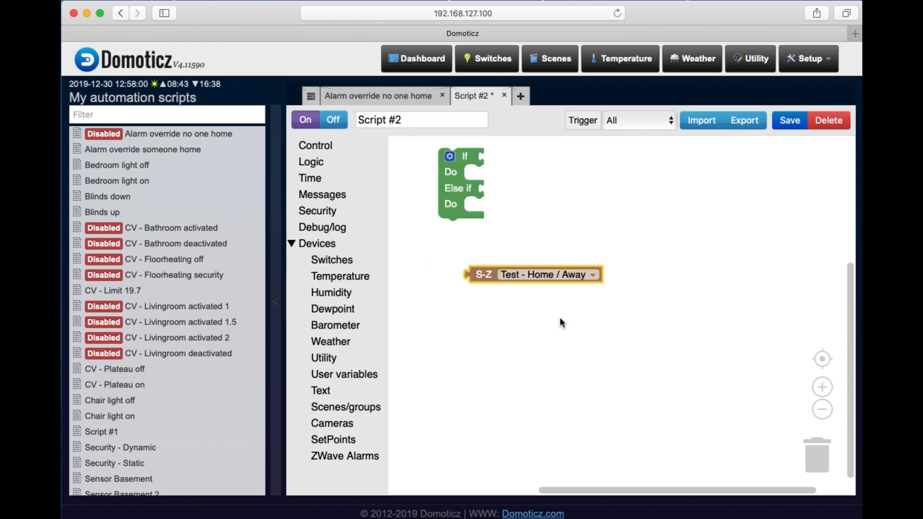
Step: Duplicate the switch block twice, setting the copies to Test - Home / Away 2 and Test - Someone is home 2
right_click(487, 276)
left_click(529, 291)
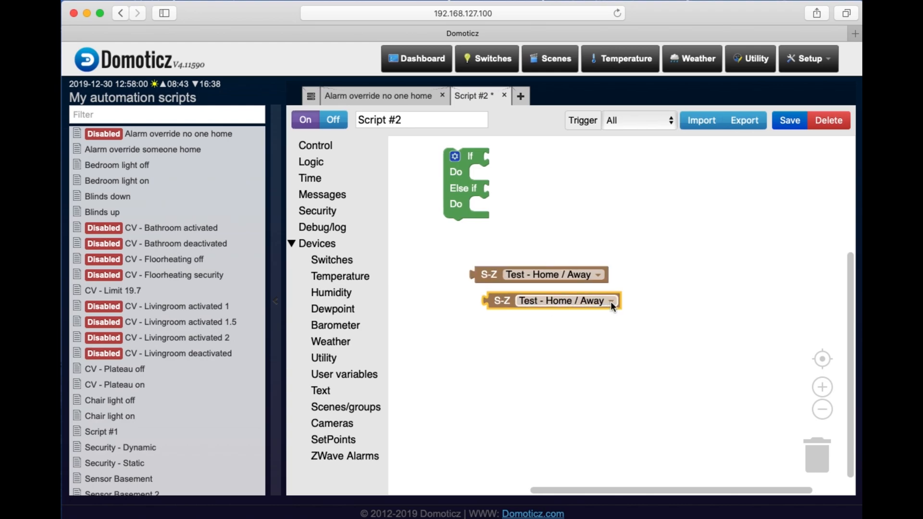
left_click(611, 301)
left_click(598, 327)
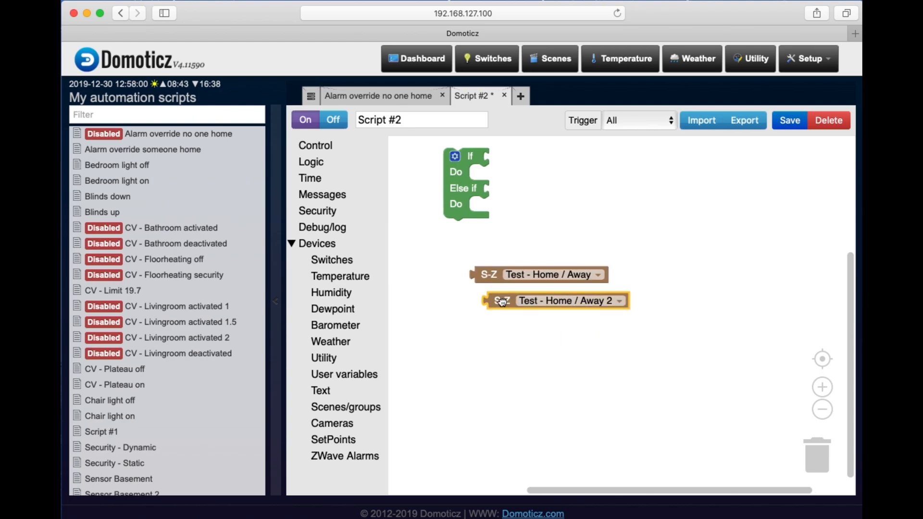
right_click(500, 303)
left_click(529, 316)
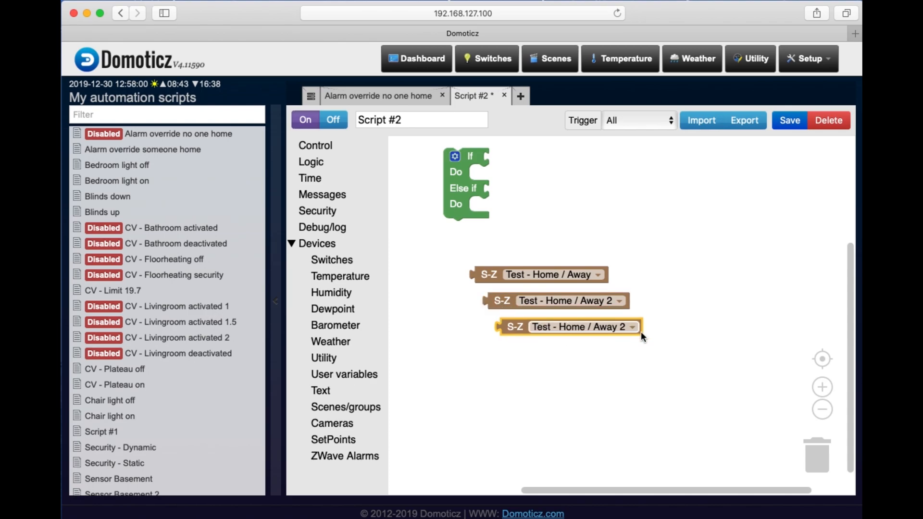
left_click(633, 327)
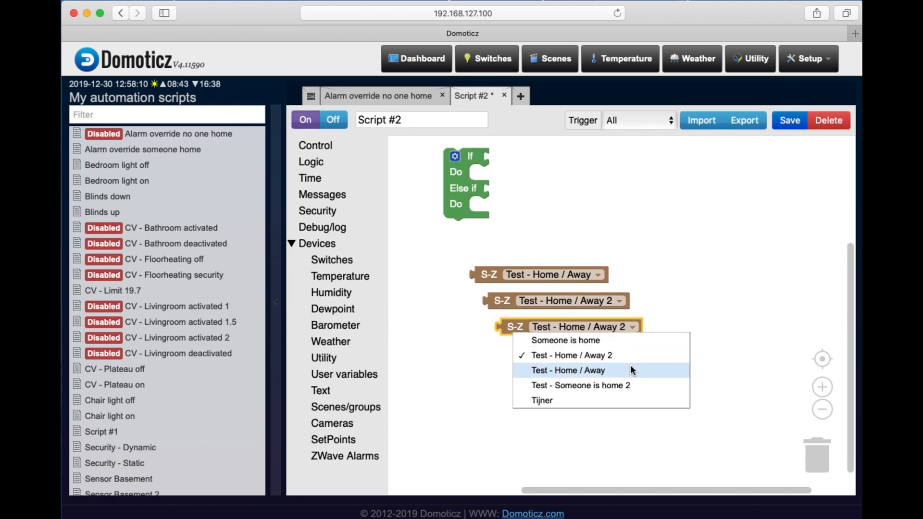
left_click(586, 387)
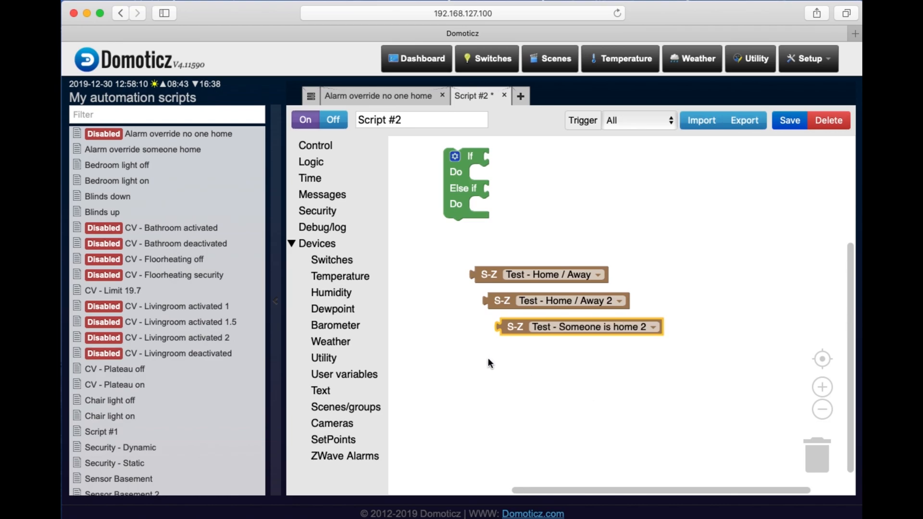
Step: Build a loose comparison block reading Test - Home / Away = On
left_click(320, 166)
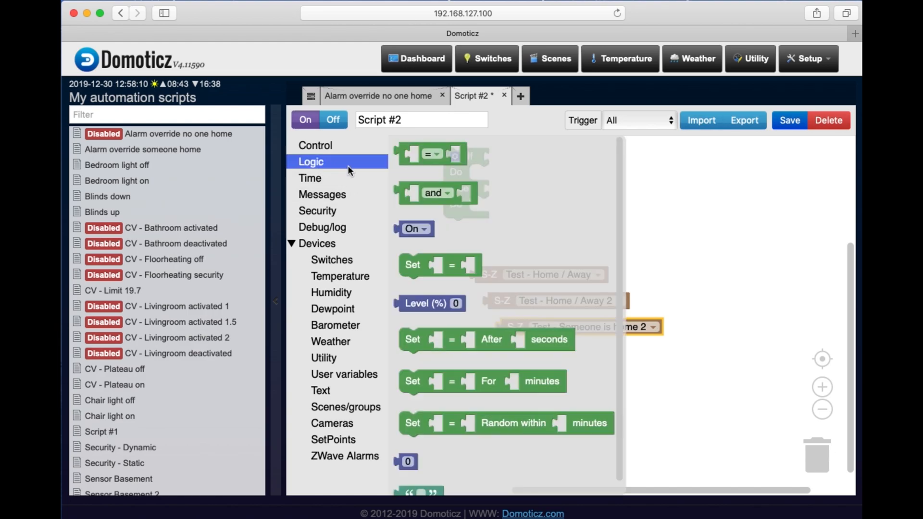
left_click(467, 187)
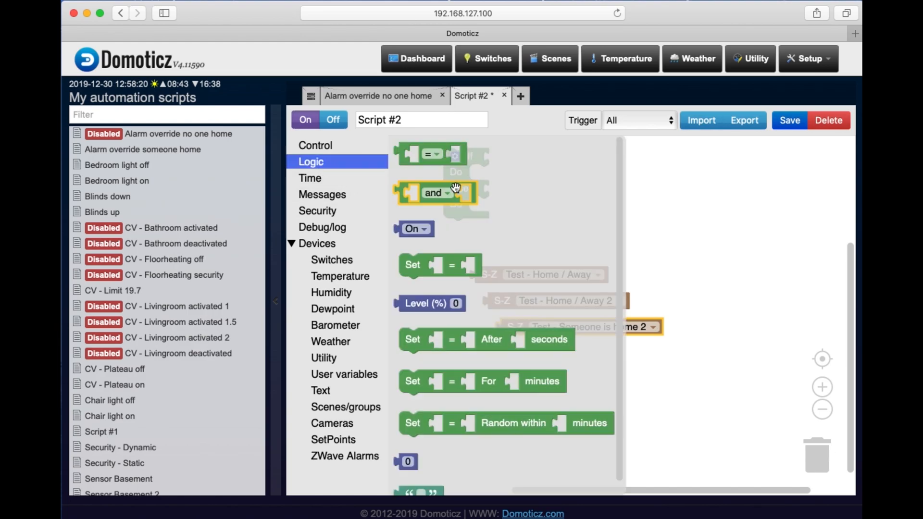
left_click(439, 161)
left_click_drag(439, 164, 585, 206)
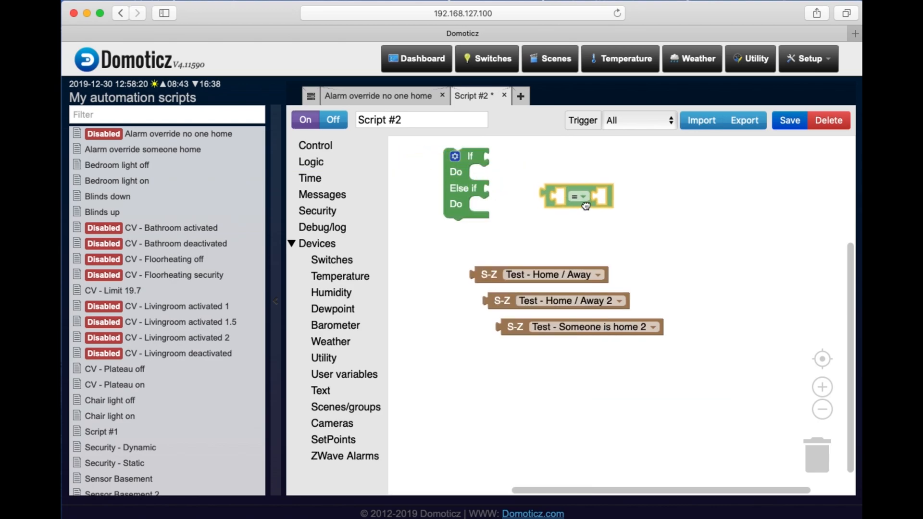
left_click_drag(483, 276, 452, 259)
left_click(322, 163)
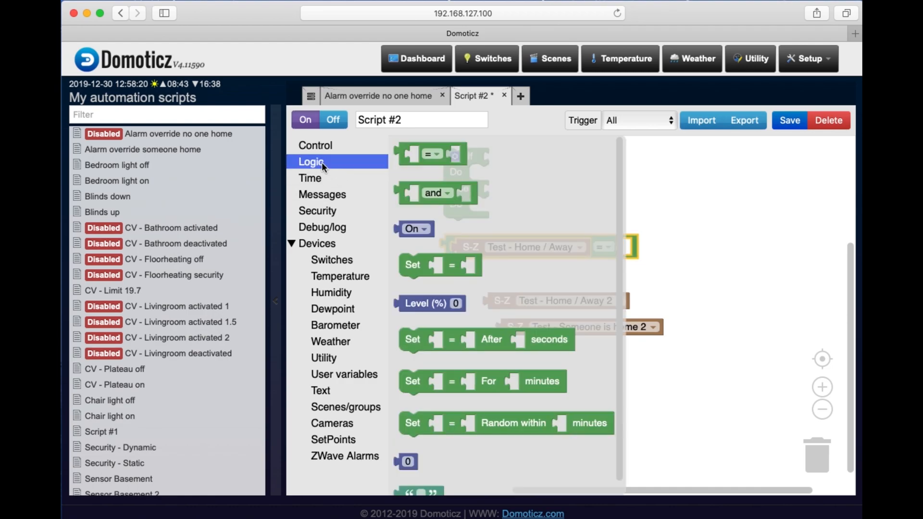
left_click_drag(403, 229, 628, 250)
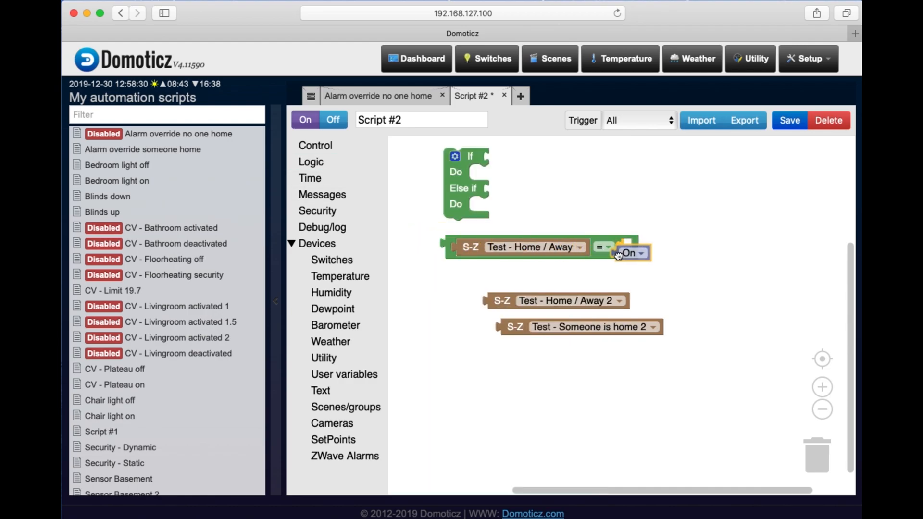
Step: Add an and/or logic block beside the If block and set its operator to or
left_click(312, 165)
left_click_drag(462, 206, 623, 200)
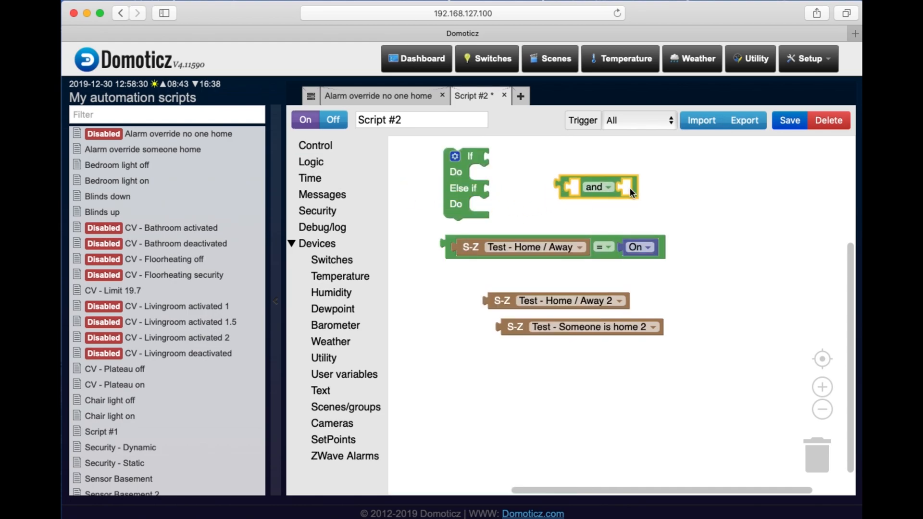
left_click(607, 188)
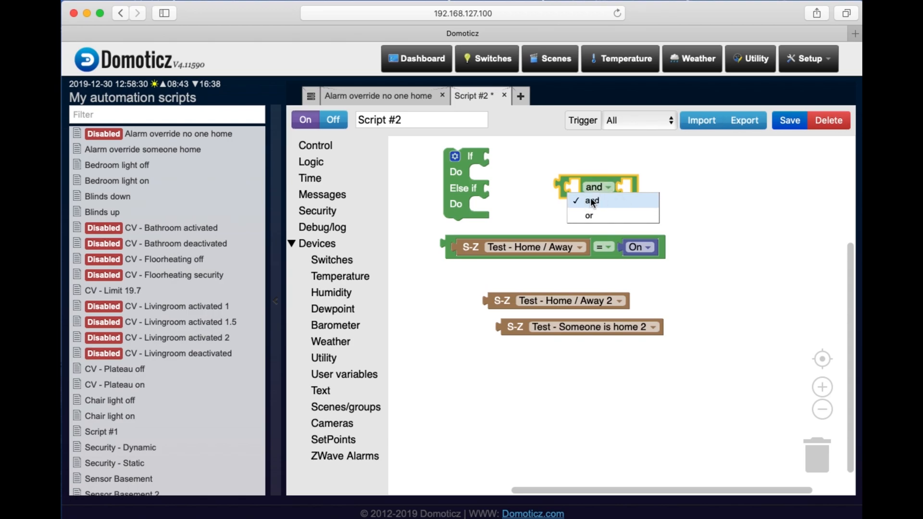
left_click(599, 213)
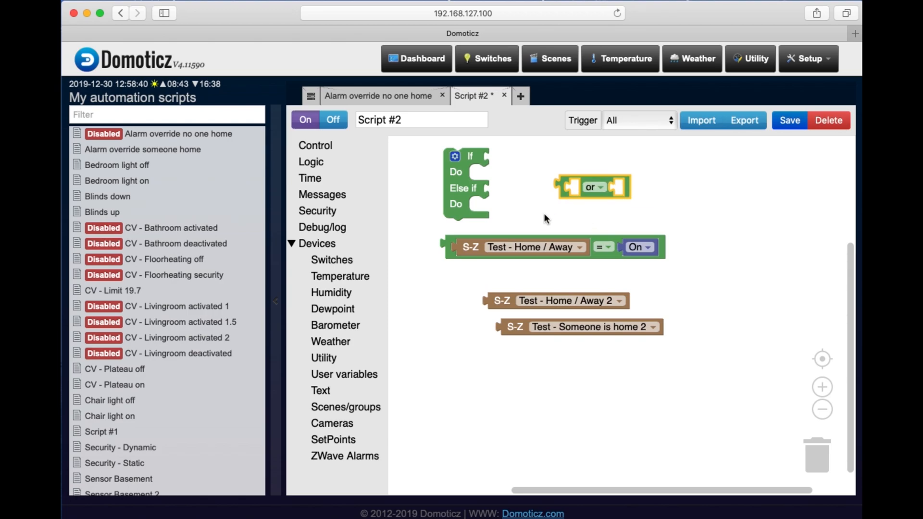
Step: Build a second comparison reading Test - Home / Away 2 = On, duplicating the On state from the first comparison
left_click(336, 163)
left_click_drag(427, 162, 528, 278)
left_click_drag(499, 309, 533, 282)
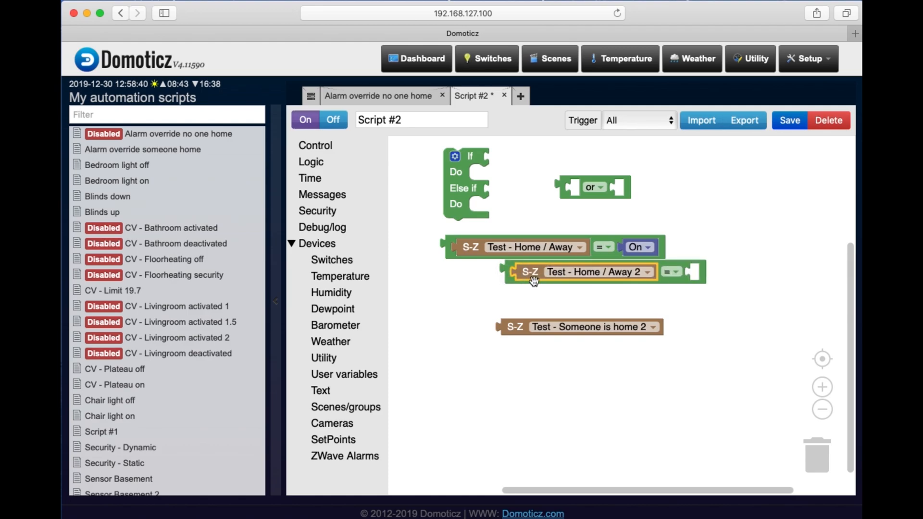
right_click(650, 249)
left_click(696, 263)
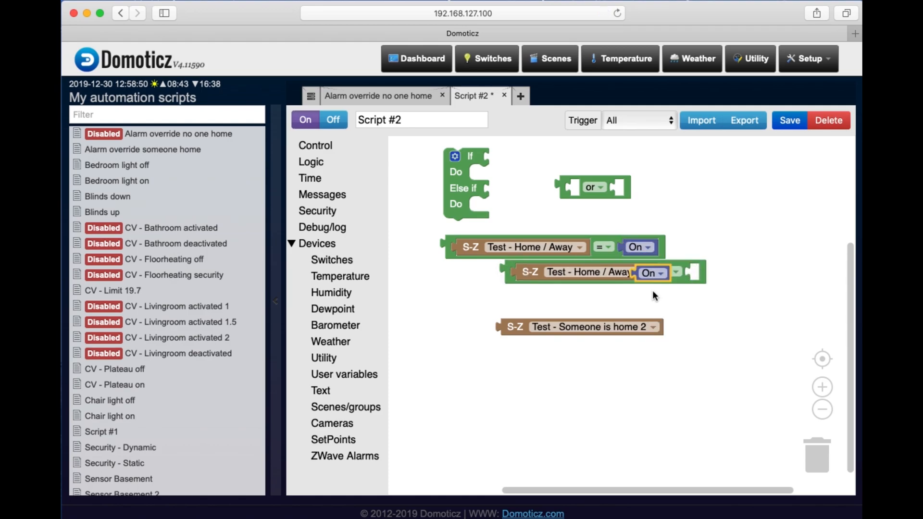
left_click_drag(677, 273, 708, 279)
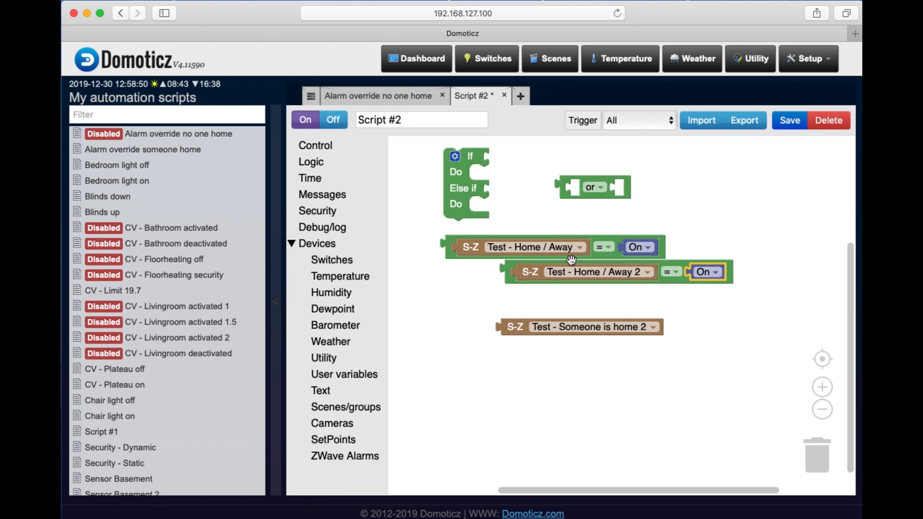
Step: Fill the or block with both Home / Away comparisons and attach it as the If condition
left_click_drag(517, 277, 628, 194)
left_click_drag(455, 259, 581, 204)
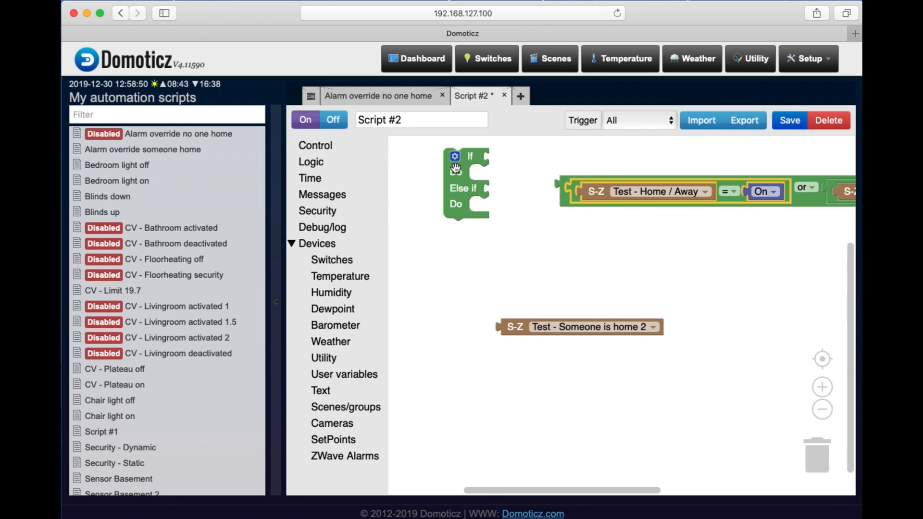
left_click_drag(455, 172, 405, 185)
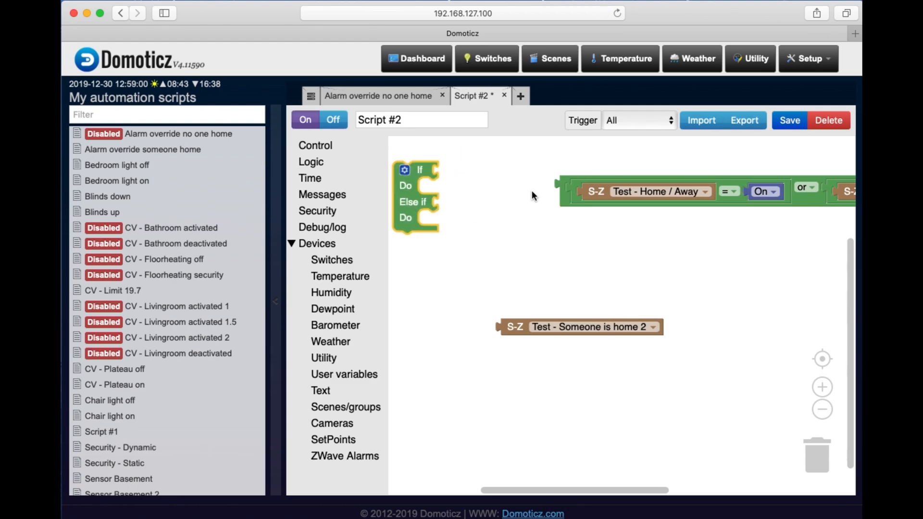
left_click_drag(571, 199, 453, 186)
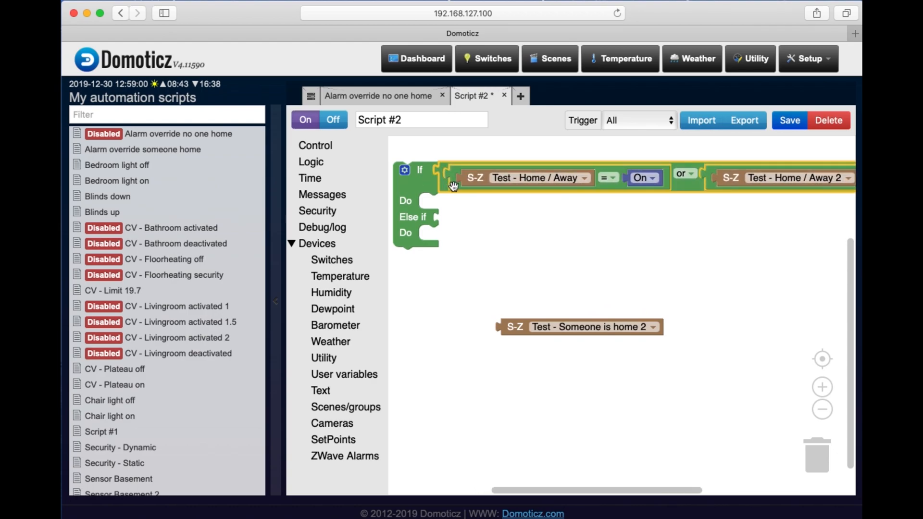
Step: Add a Set action to the first Do branch that sets Test - Someone is home 2 to On
left_click(322, 162)
left_click_drag(415, 265, 436, 209)
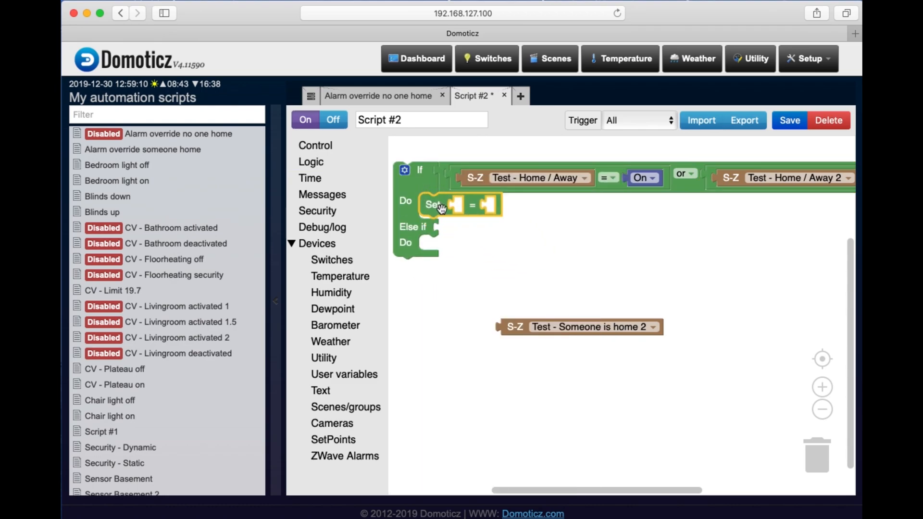
left_click_drag(526, 325, 474, 212)
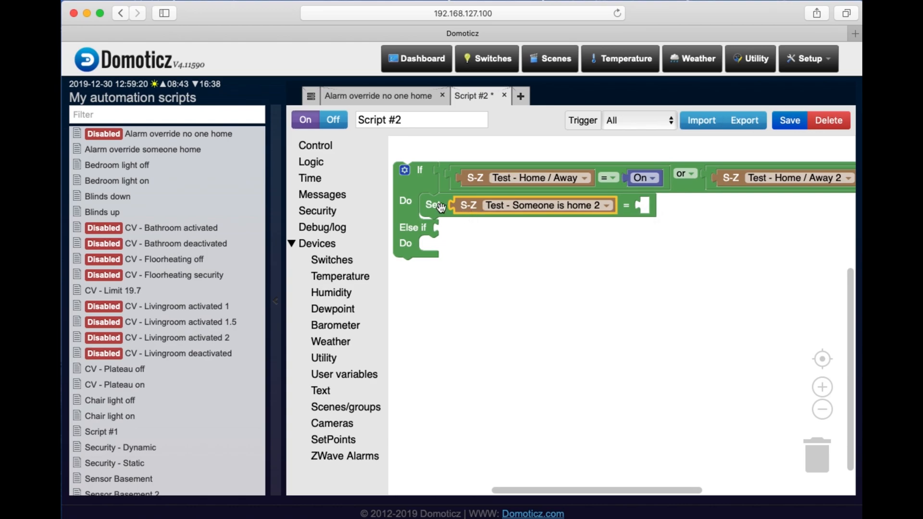
left_click(308, 161)
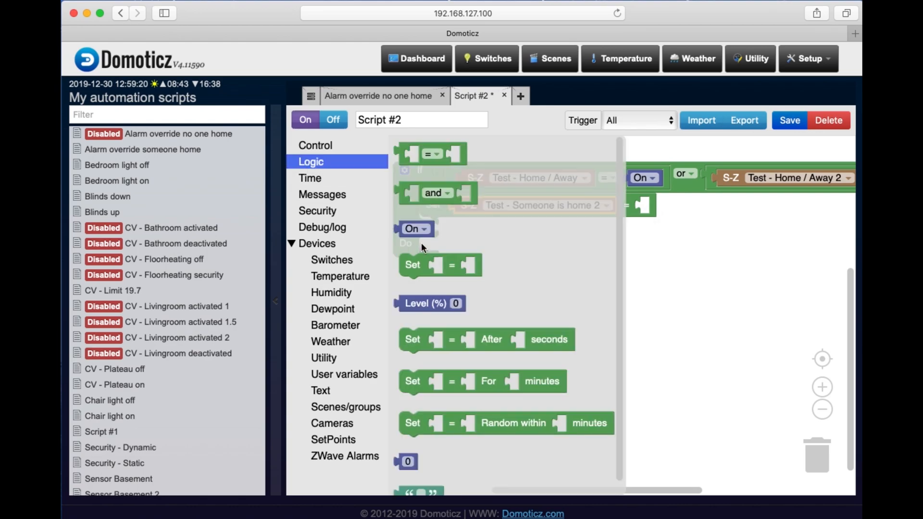
left_click_drag(414, 234, 664, 215)
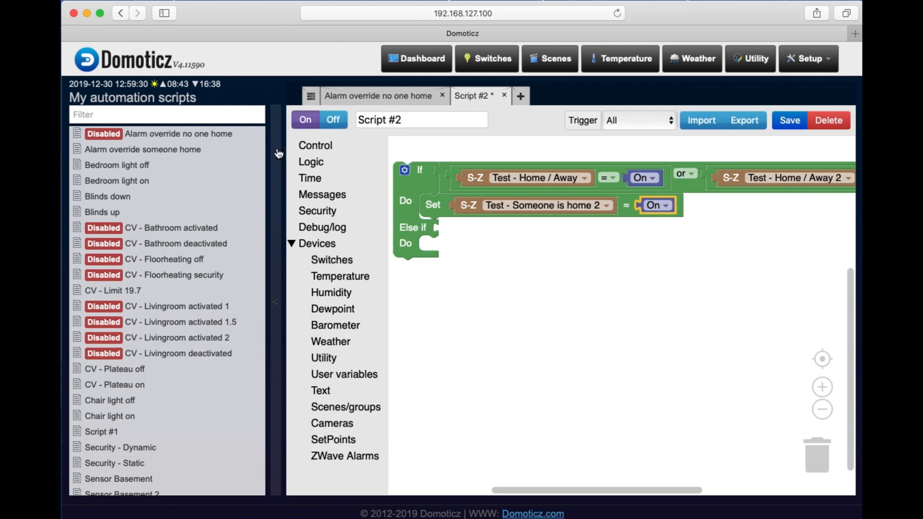
right_click(445, 187)
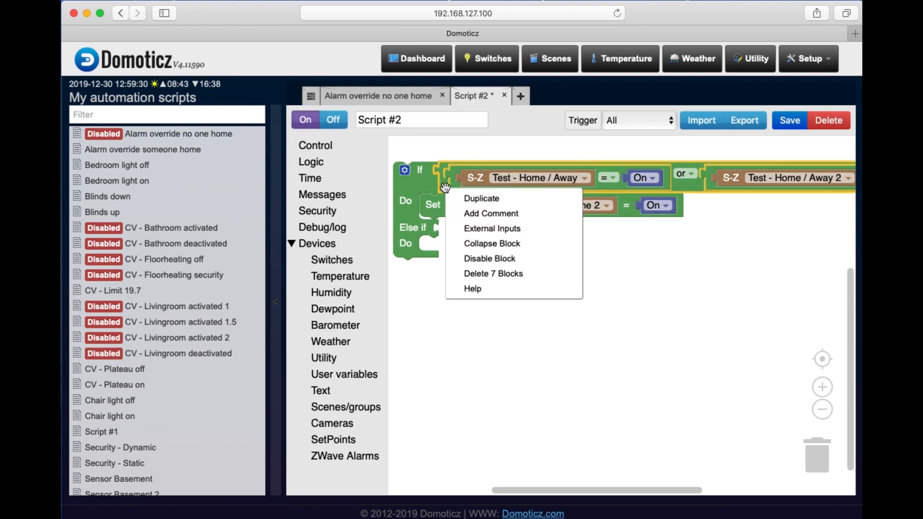
left_click(474, 200)
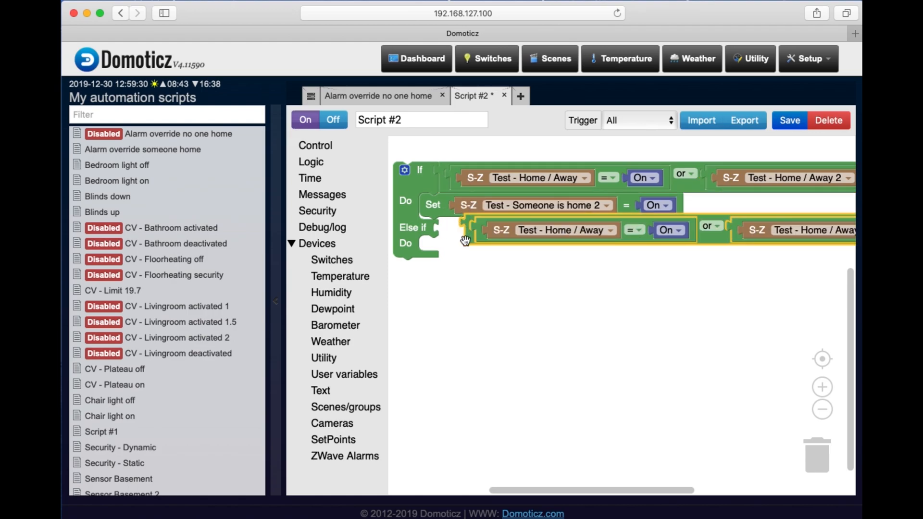
left_click_drag(470, 239, 414, 331)
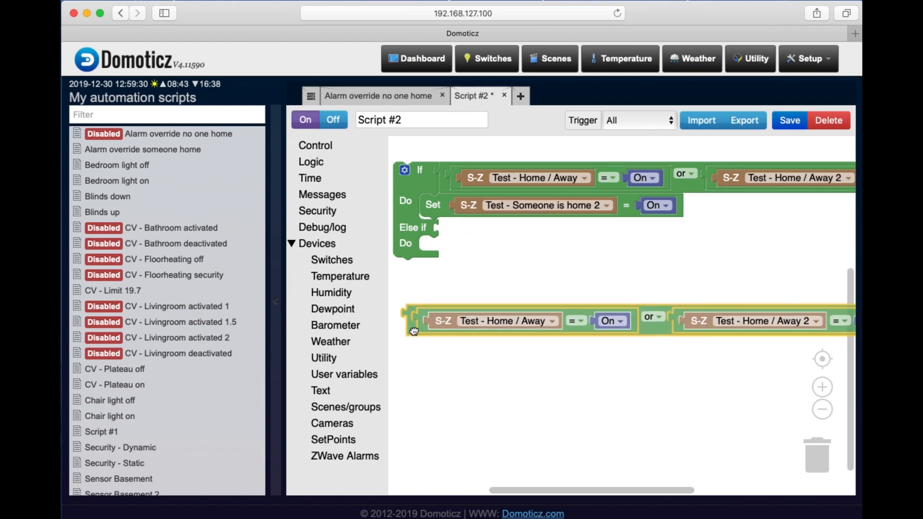
left_click(659, 318)
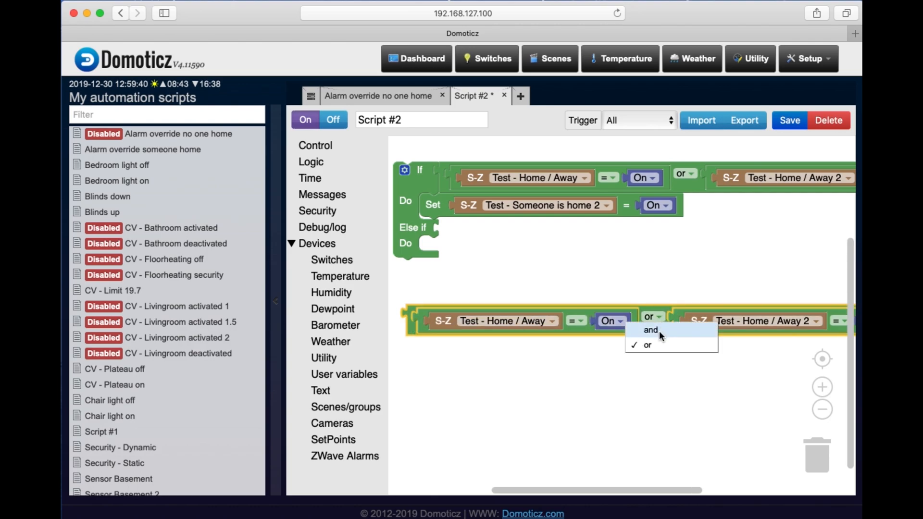
left_click(481, 308)
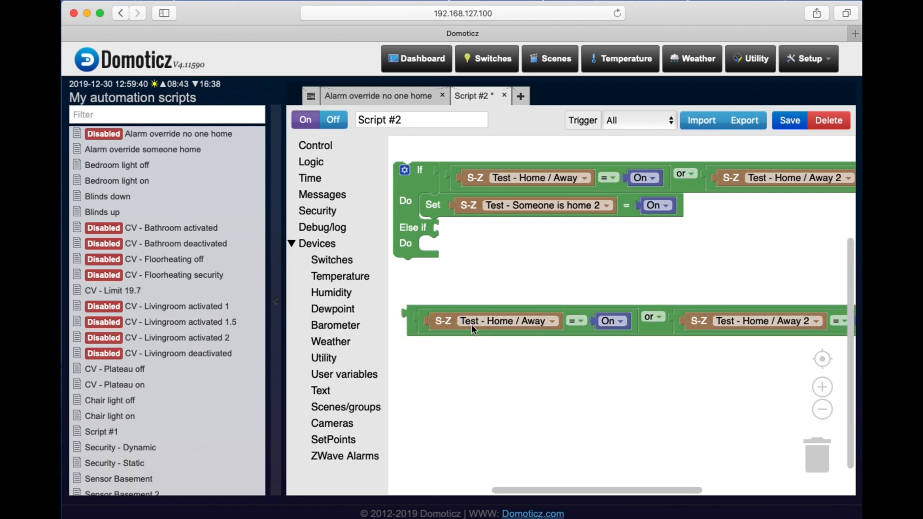
left_click(621, 324)
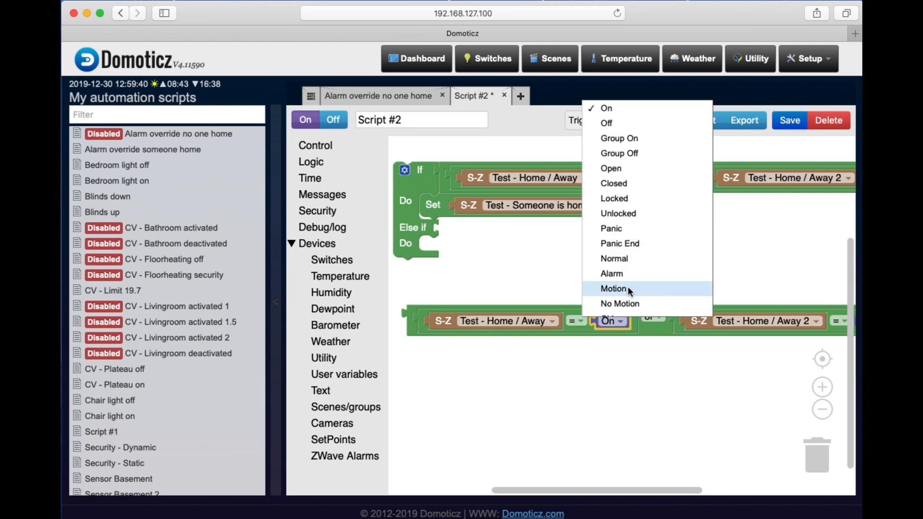
left_click(625, 128)
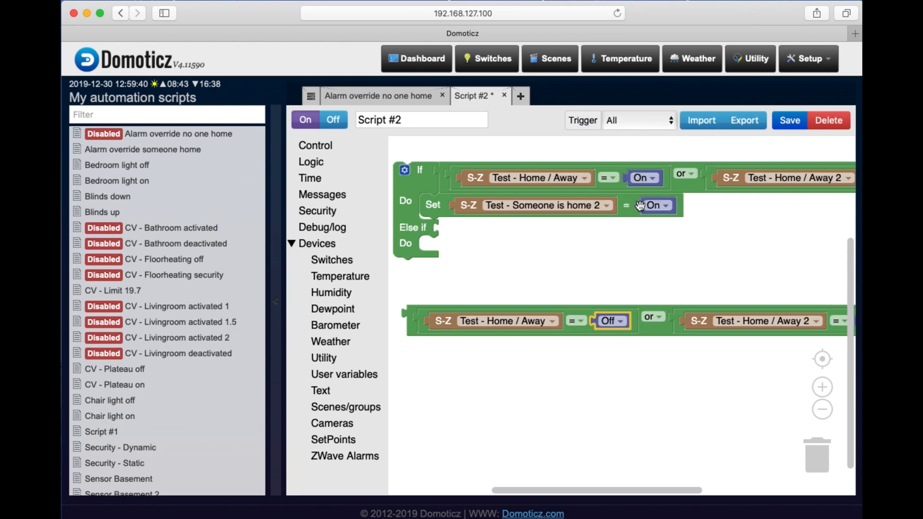
left_click(656, 318)
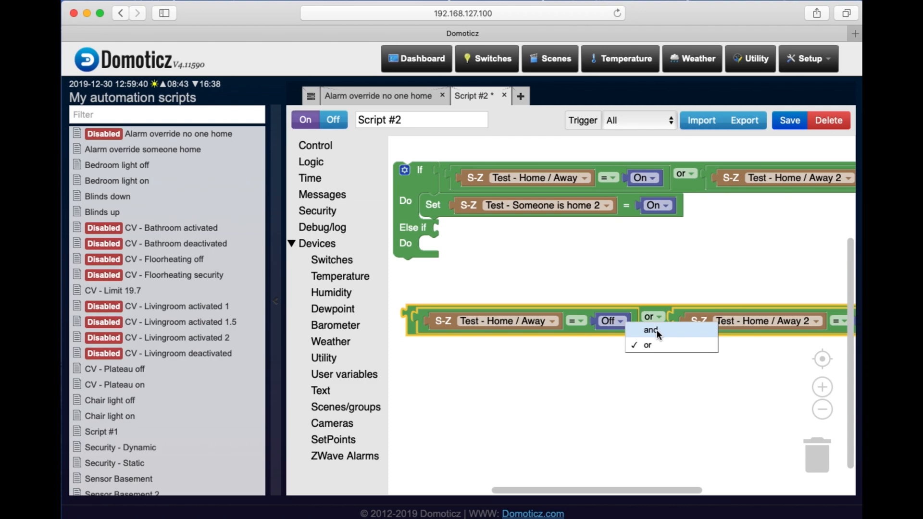
left_click(656, 330)
left_click_drag(412, 330, 350, 362)
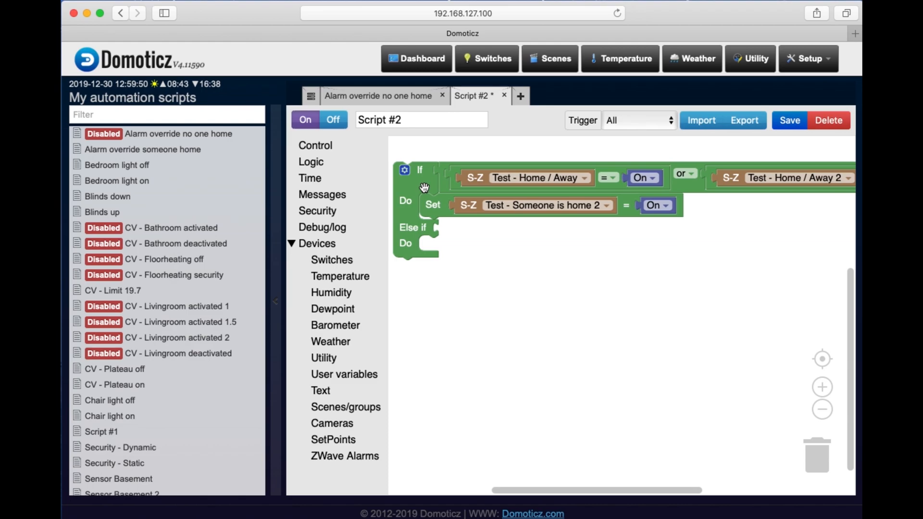
Step: Duplicate the Test - Home / Away and Test - Home / Away 2 comparisons and place the copies in the free space below the If block
left_click(455, 186)
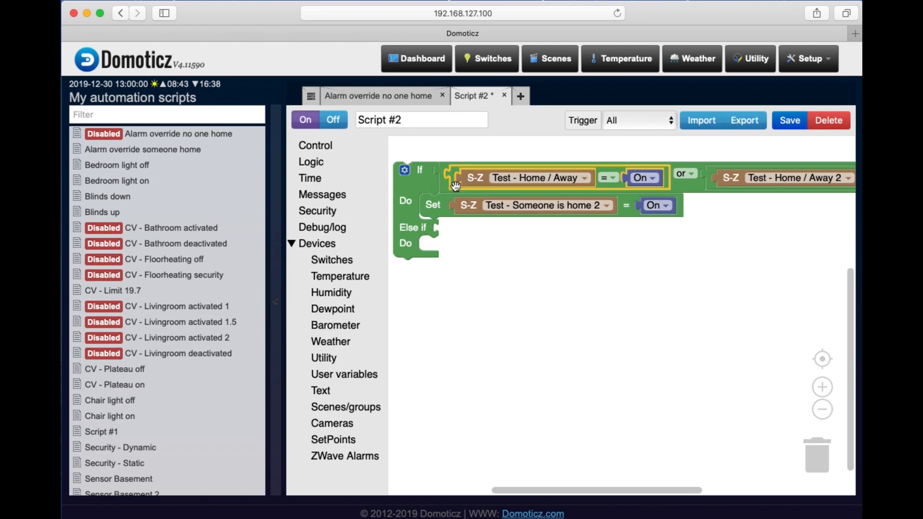
right_click(467, 185)
left_click(492, 197)
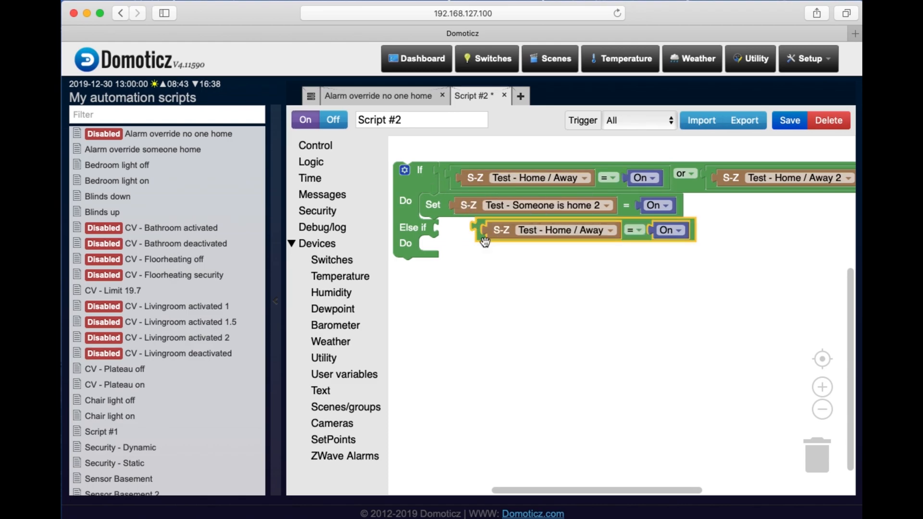
left_click_drag(484, 240, 466, 304)
right_click(714, 172)
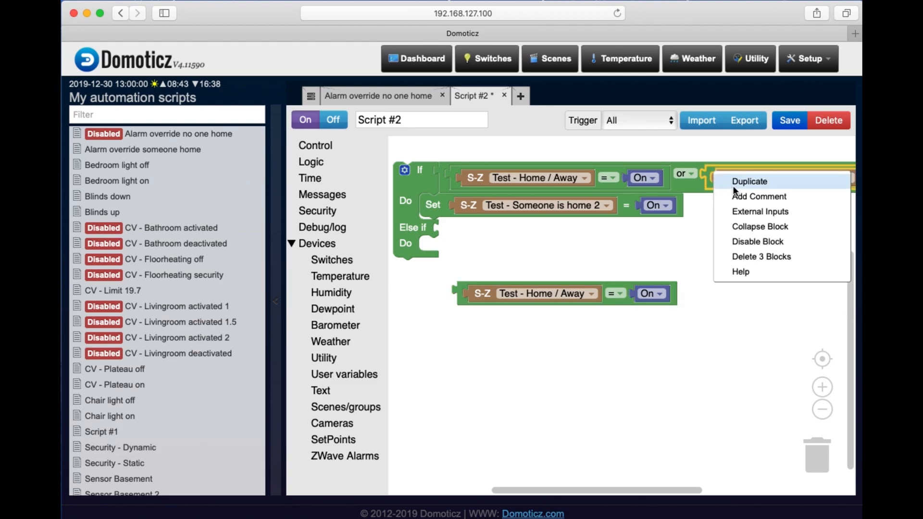
left_click(733, 186)
left_click_drag(729, 213, 460, 344)
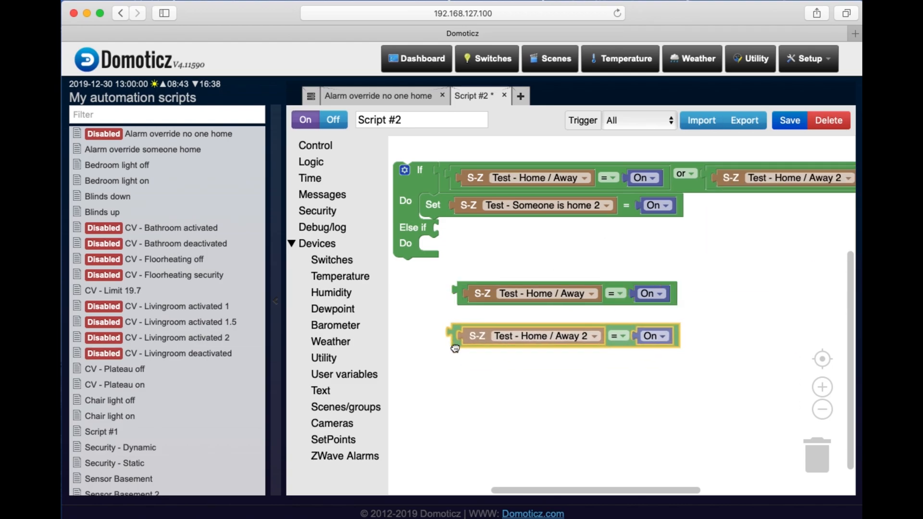
Step: Set the state in both duplicated Home / Away comparisons to Off
left_click(661, 295)
left_click(659, 320)
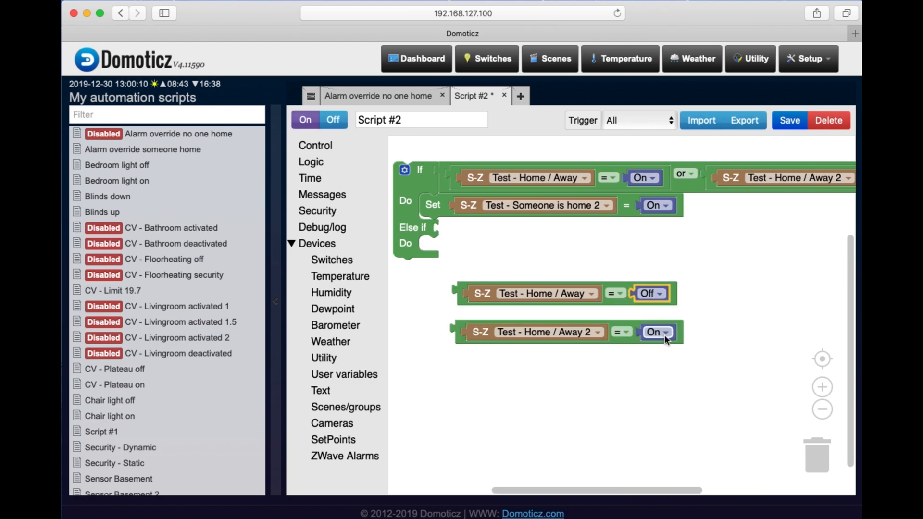
left_click(665, 335)
left_click(673, 135)
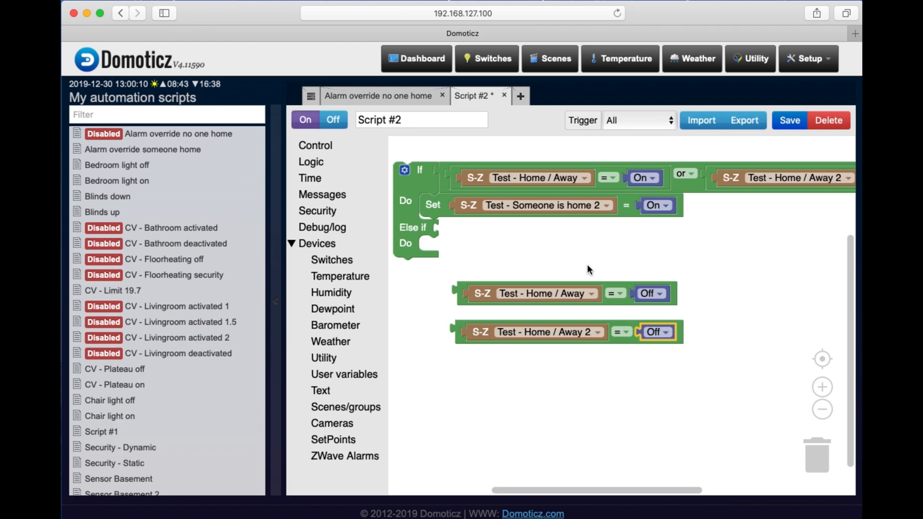
Step: Add an and logic block, fill it with both Off comparisons, and attach it as the Else if condition
left_click(315, 164)
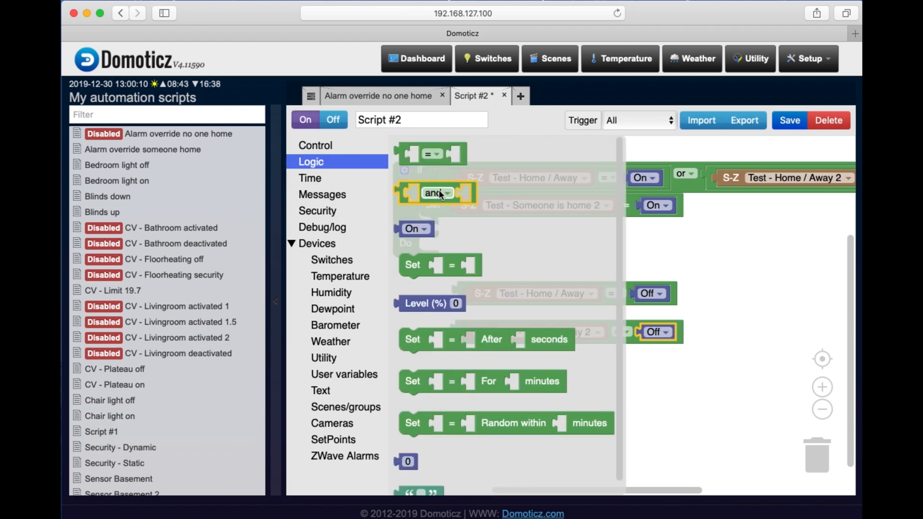
left_click_drag(439, 201, 560, 249)
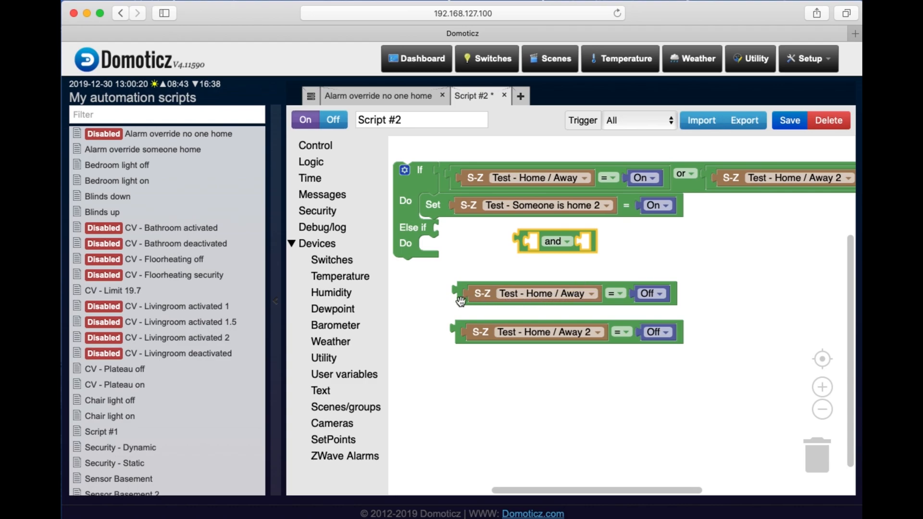
left_click_drag(462, 302, 533, 260)
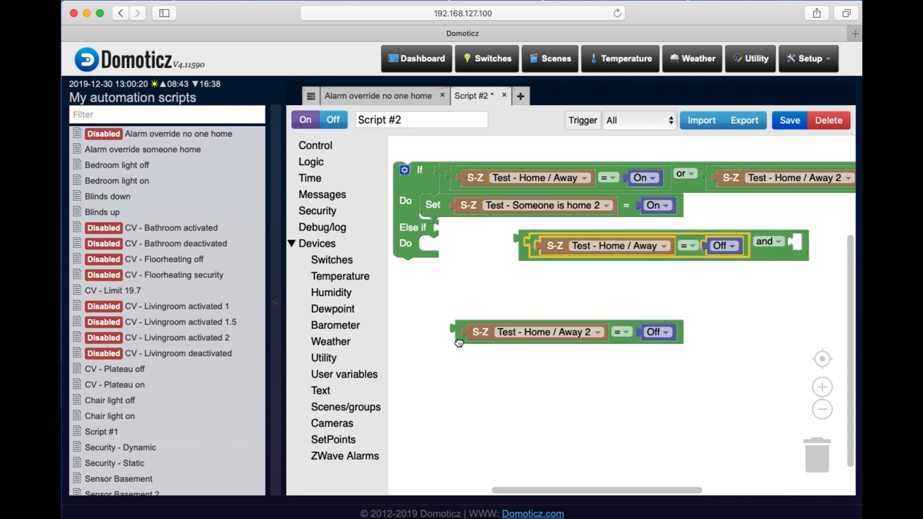
left_click_drag(459, 343, 796, 257)
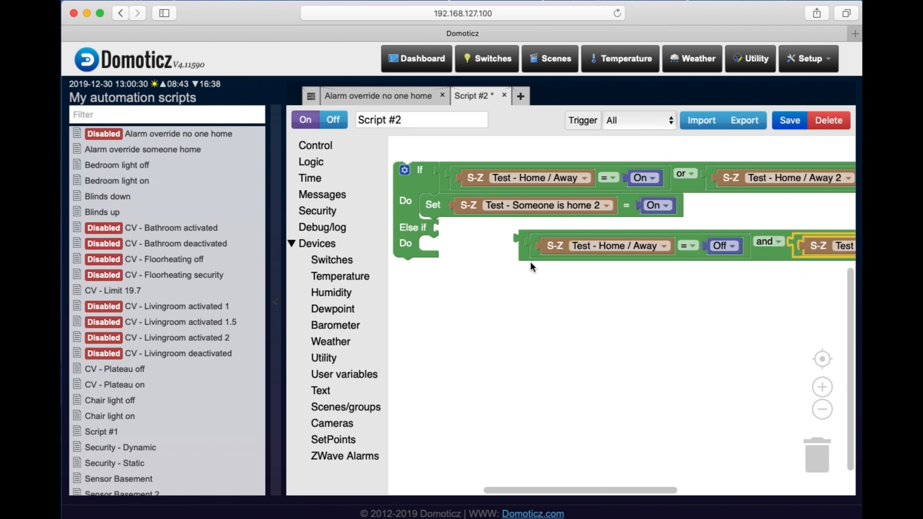
left_click_drag(523, 256, 440, 273)
Step: Duplicate the Set action into the second Do branch with Test - Someone is home 2 = Off, and save the script
right_click(439, 212)
left_click(474, 223)
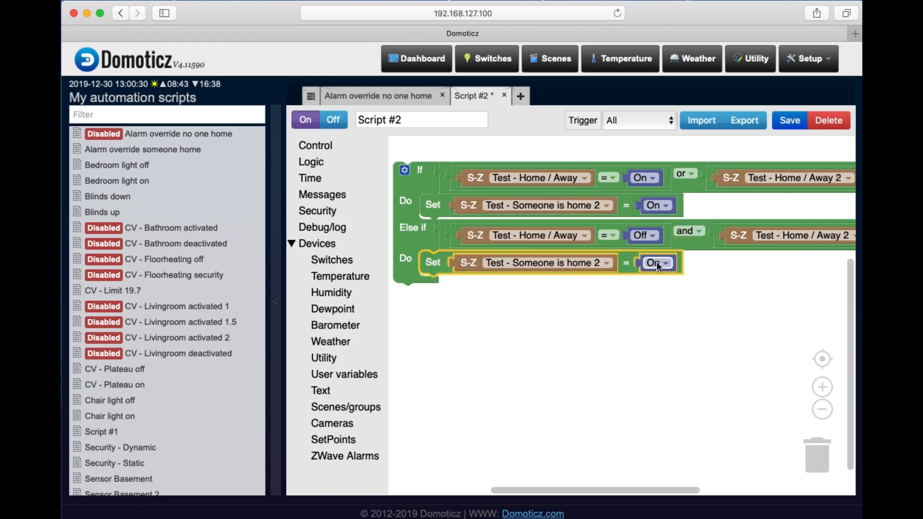
left_click(666, 264)
left_click(663, 287)
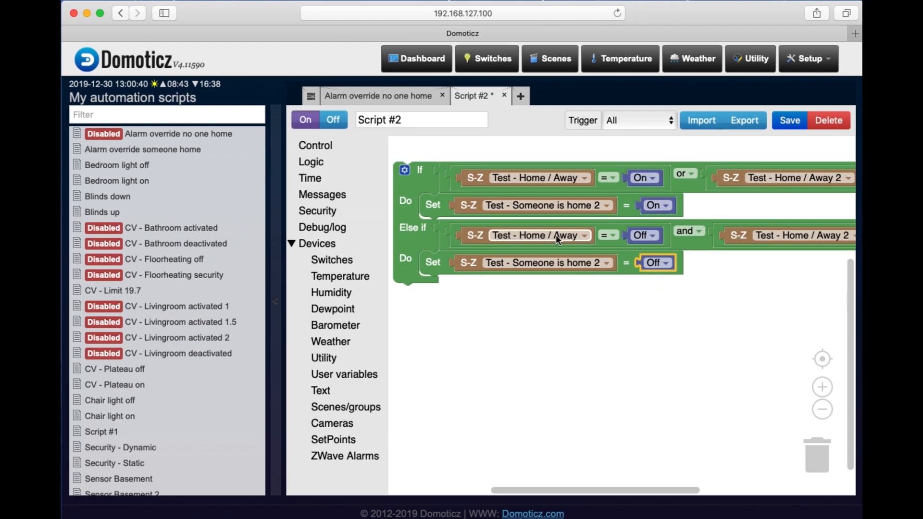
left_click(784, 124)
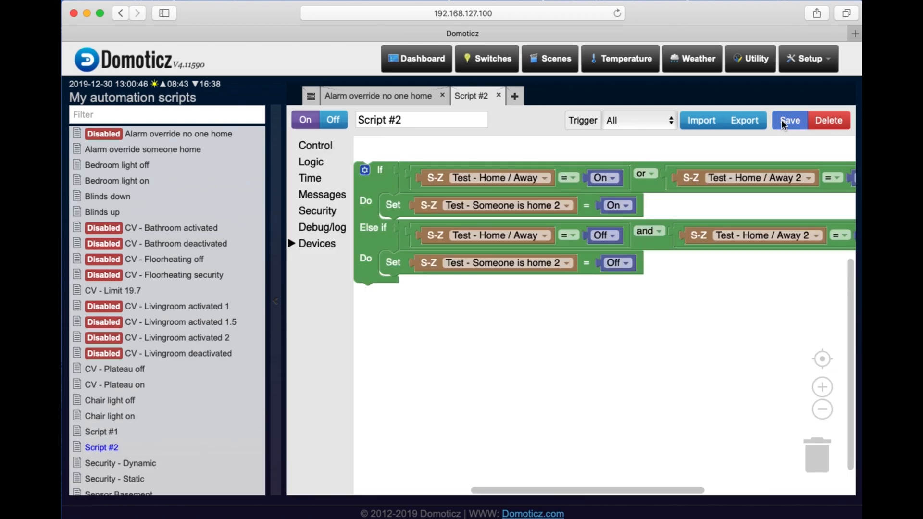
Step: Test the script on the Switches page by turning Test - Home / Away on and off again
left_click(489, 65)
scroll(530, 253, "down", 10)
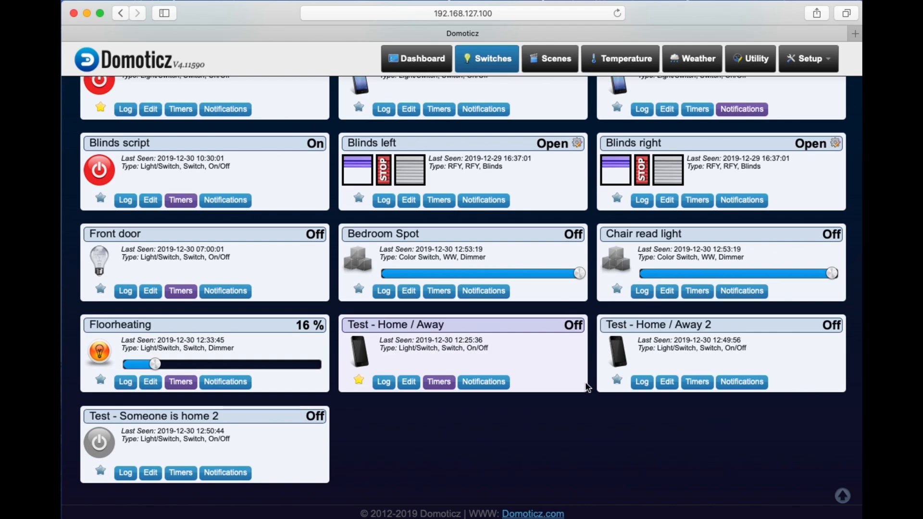
left_click(361, 355)
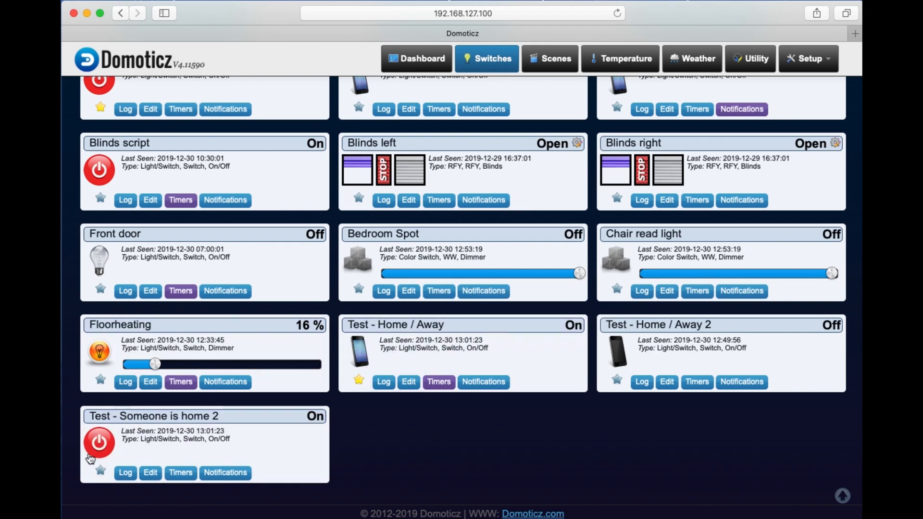
left_click(373, 360)
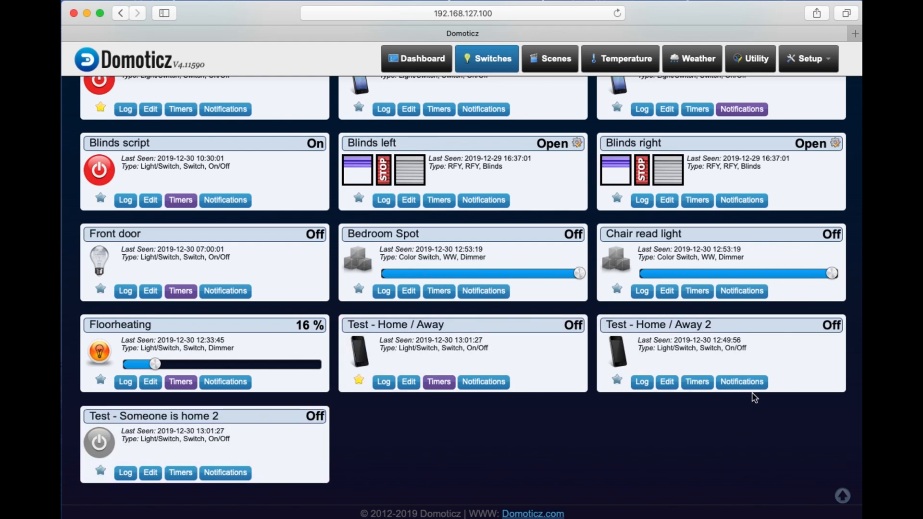
Step: Test the script with different on/off combinations of Test - Home / Away and Test - Home / Away 2, leaving both Off
left_click(359, 353)
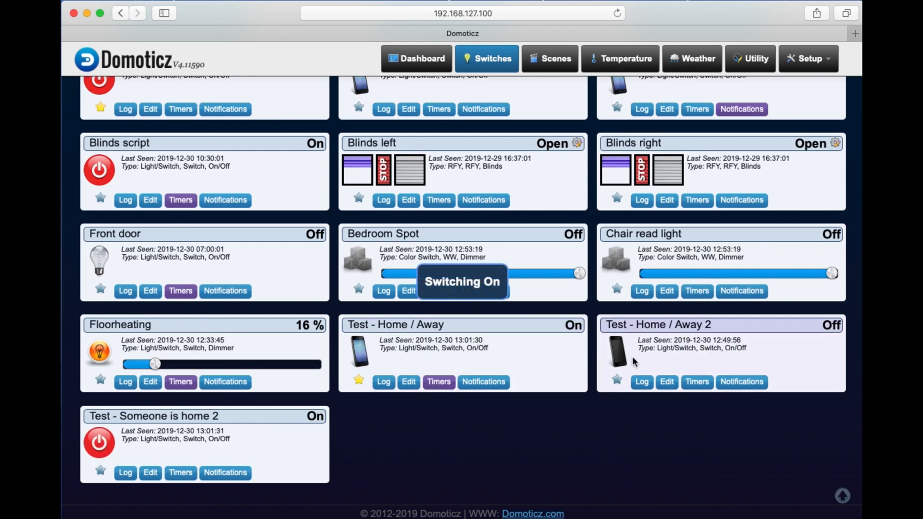
left_click(619, 351)
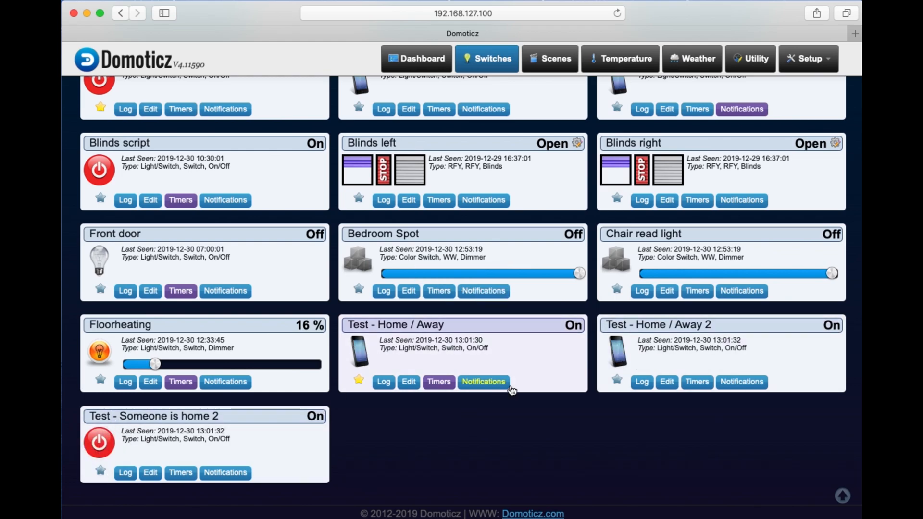
left_click(620, 351)
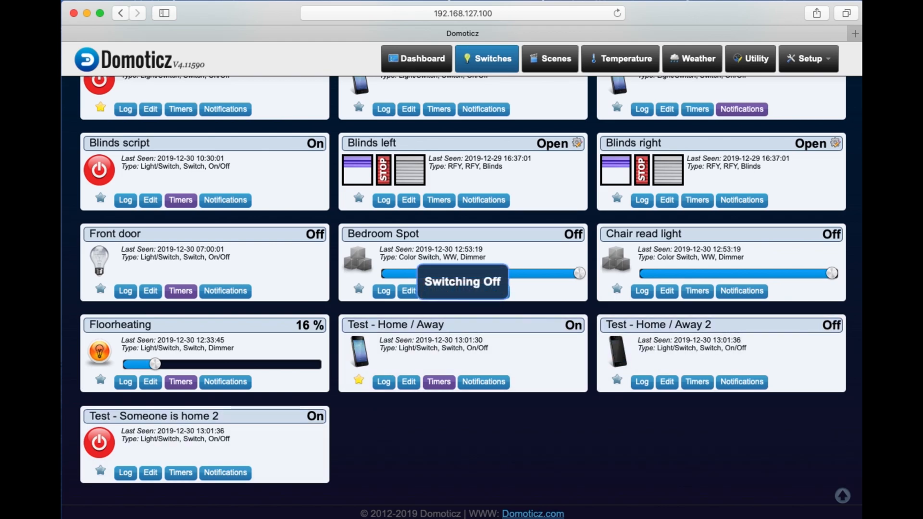
left_click(619, 351)
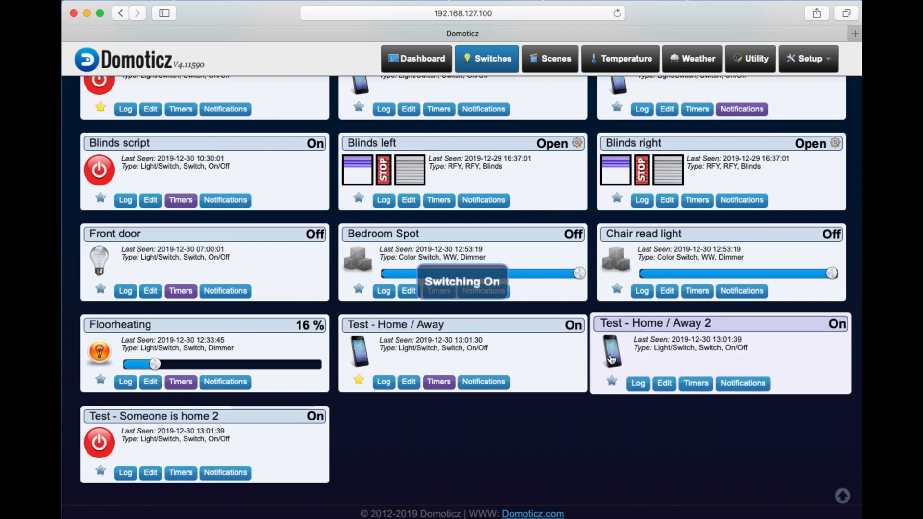
left_click(366, 358)
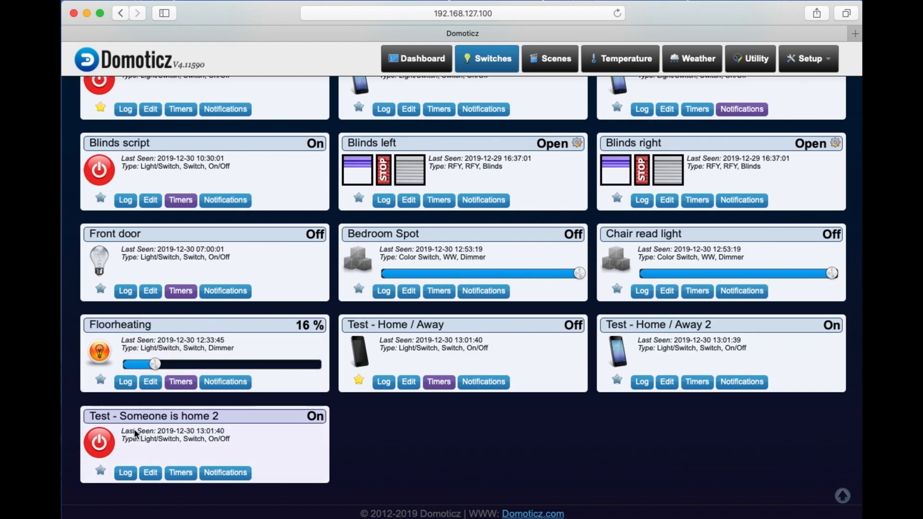
left_click(362, 360)
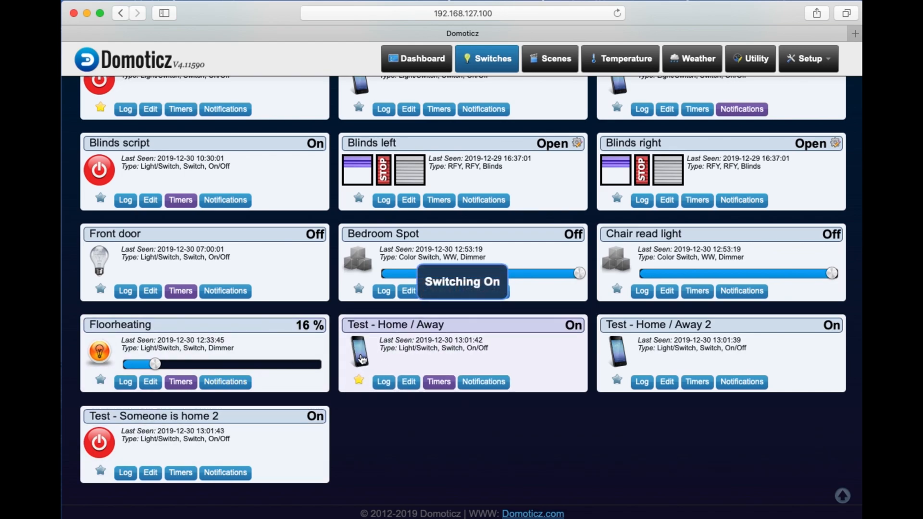
left_click(625, 355)
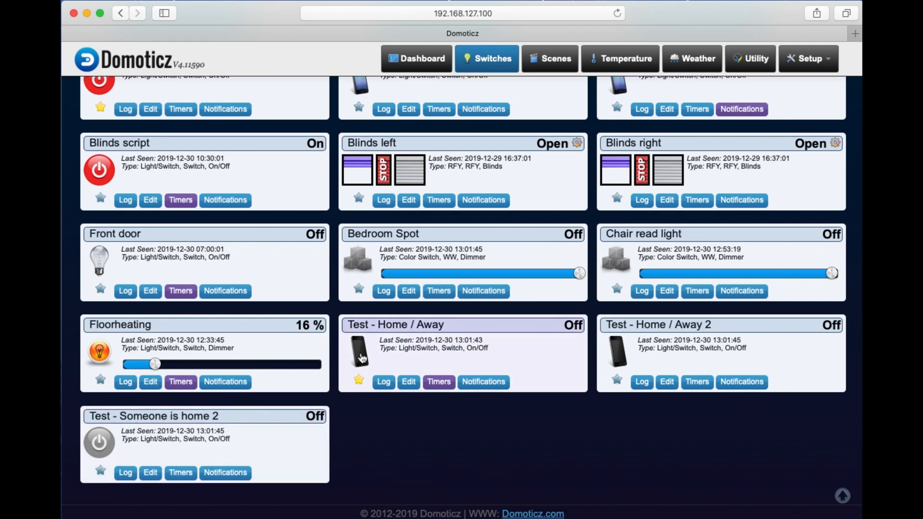
left_click(362, 358)
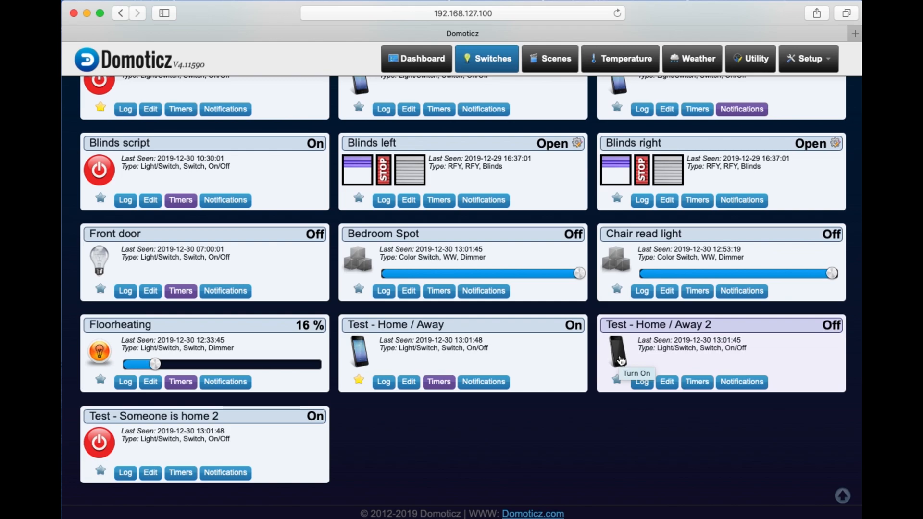
left_click(361, 358)
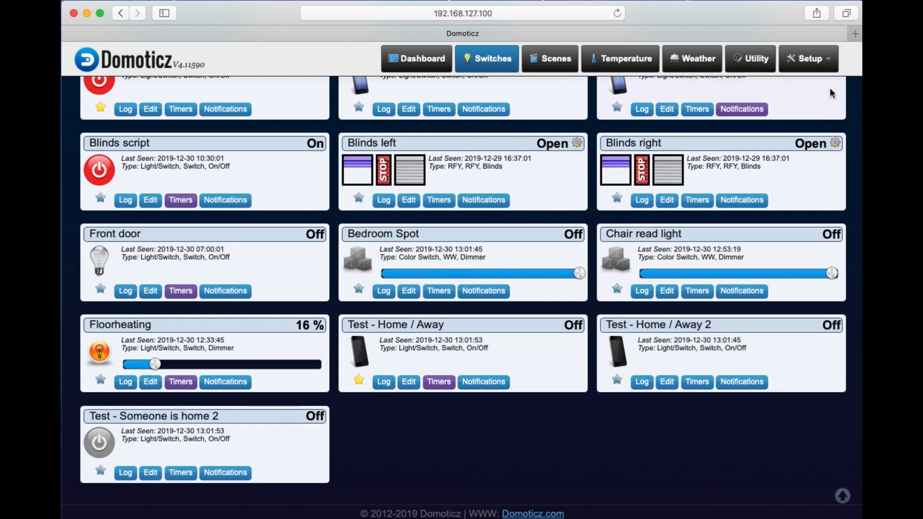
Step: Open Script #1 in the events editor
left_click(803, 67)
mouse_move(778, 211)
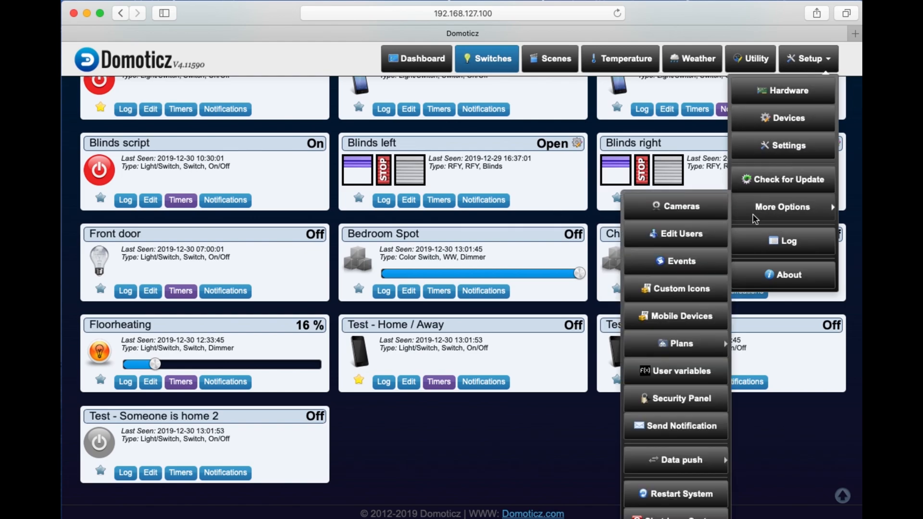
left_click(669, 262)
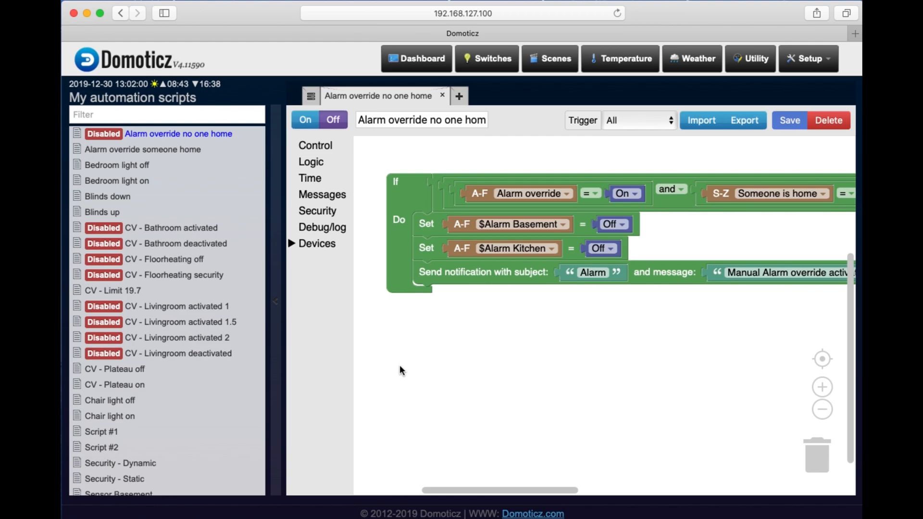
left_click(101, 432)
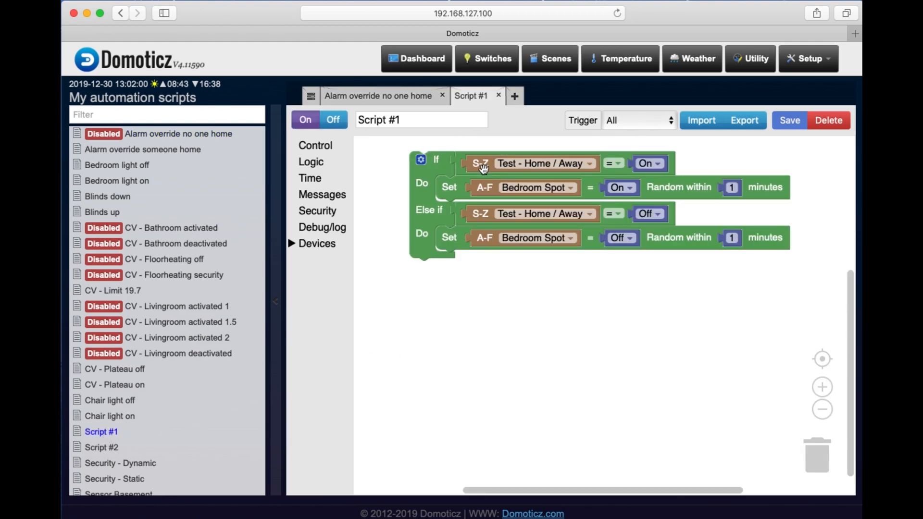
Step: Set the device in both the If and Else if conditions to Test - Someone is home 2
left_click(592, 164)
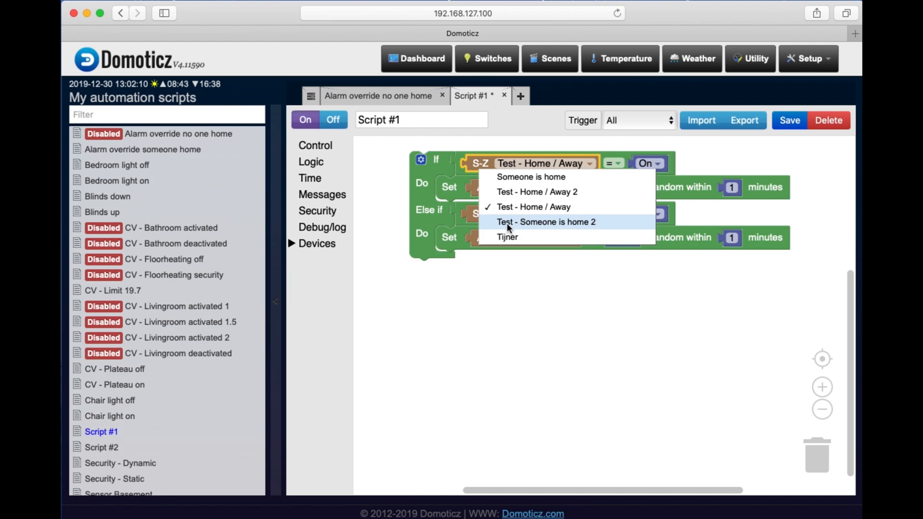
left_click(564, 221)
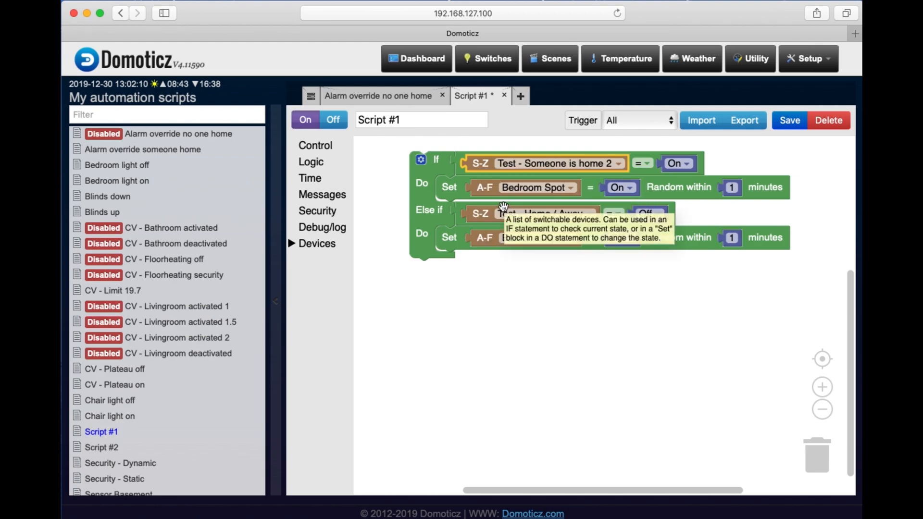
left_click(590, 215)
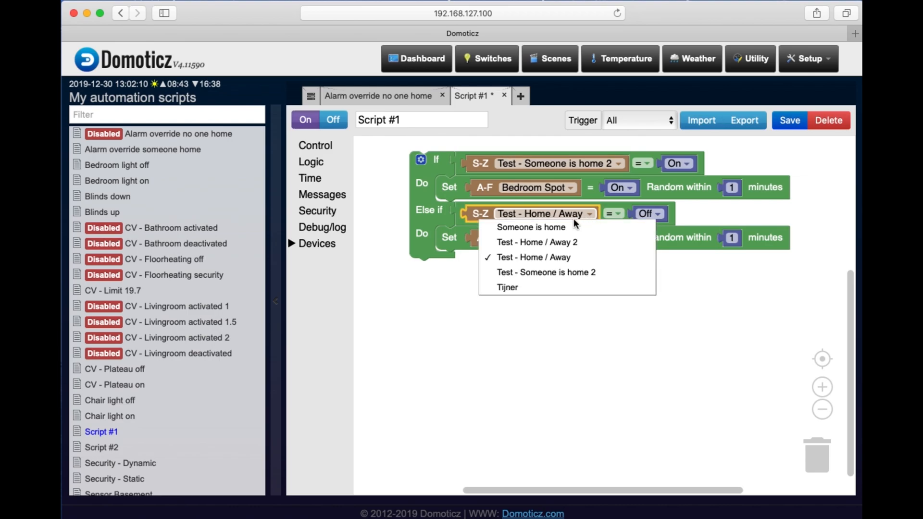
left_click(549, 272)
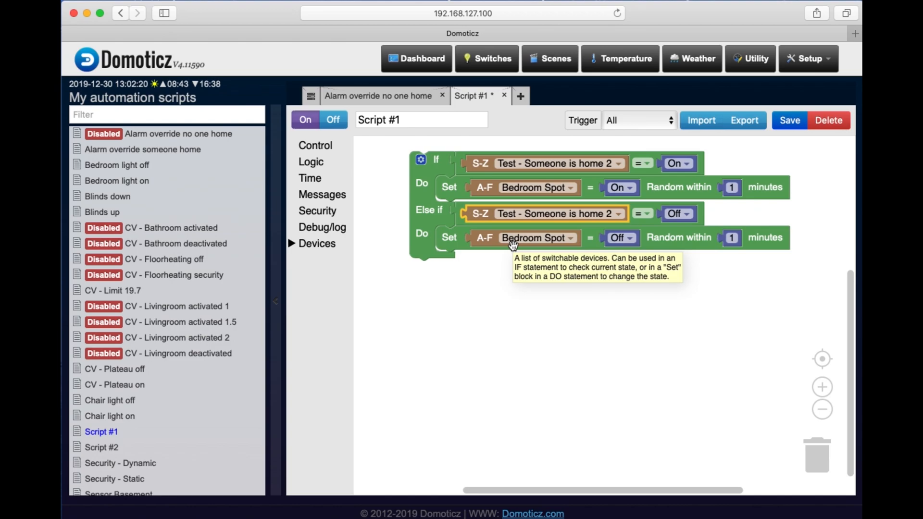
Step: Remove the Random within Set actions from both Do branches, keeping one Bedroom Spot block and one Off block loose on the canvas
left_click(455, 247)
left_click_drag(455, 247, 486, 276)
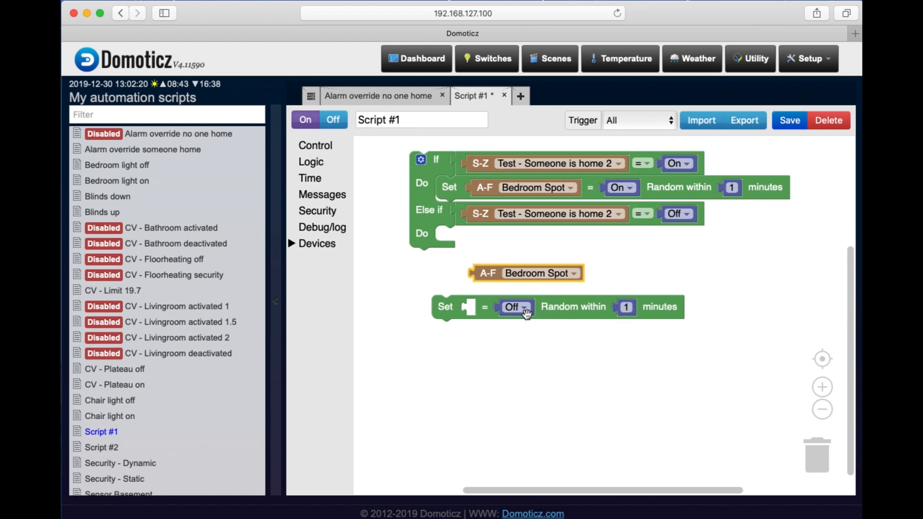
left_click_drag(531, 315, 635, 283)
left_click_drag(551, 307, 287, 234)
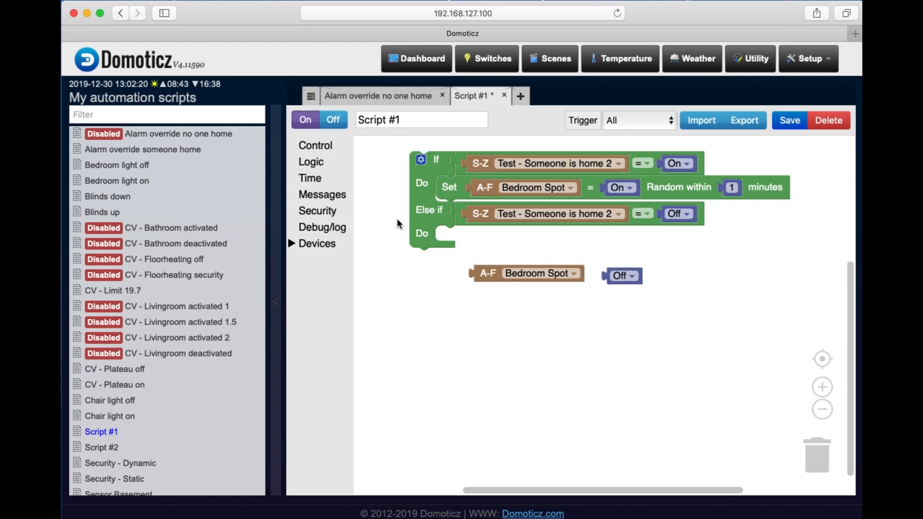
left_click_drag(448, 197, 289, 337)
Step: Add an equals comparison block below the script and fill it with the loose Bedroom Spot and Off blocks
left_click(322, 163)
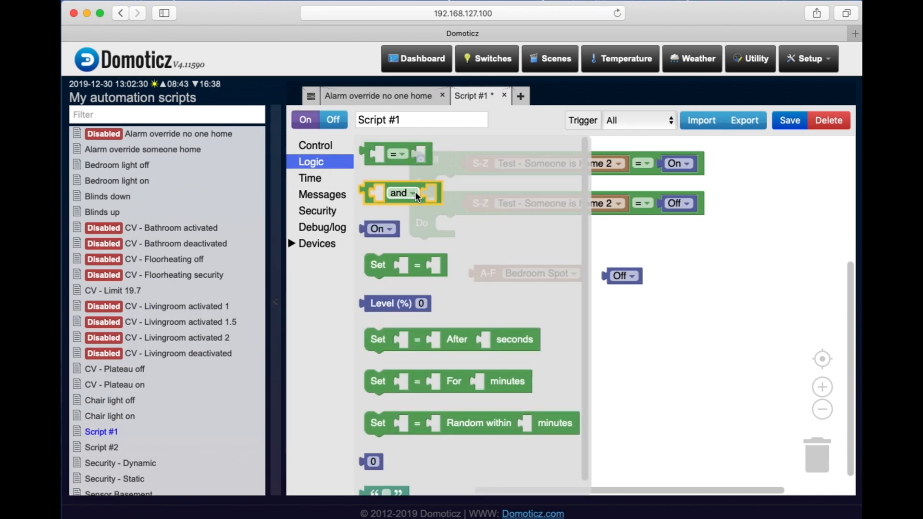
left_click_drag(402, 192, 511, 320)
left_click_drag(487, 273, 500, 310)
left_click_drag(617, 276, 642, 309)
right_click(497, 311)
left_click(568, 316)
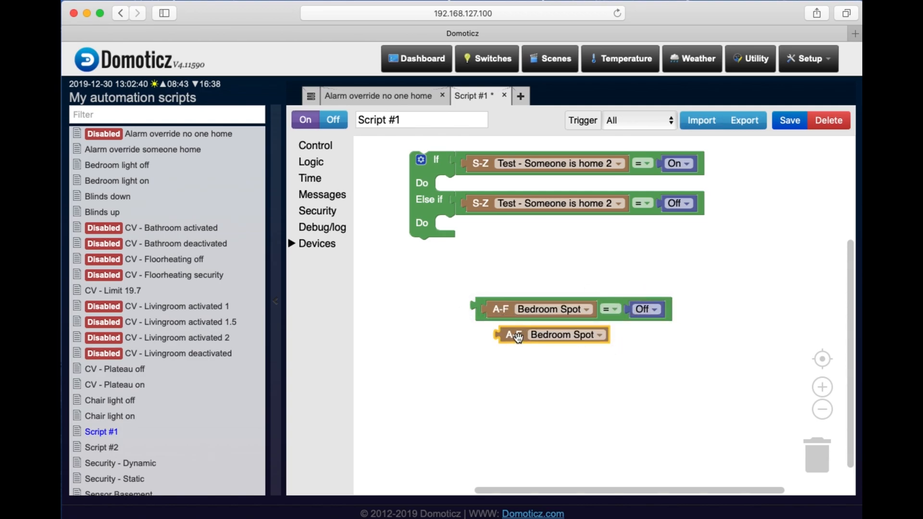
key("Delete")
Step: Duplicate the Bedroom Spot = Off comparison, set the copy's state to On, and place it just below the Else if condition
left_click(482, 305)
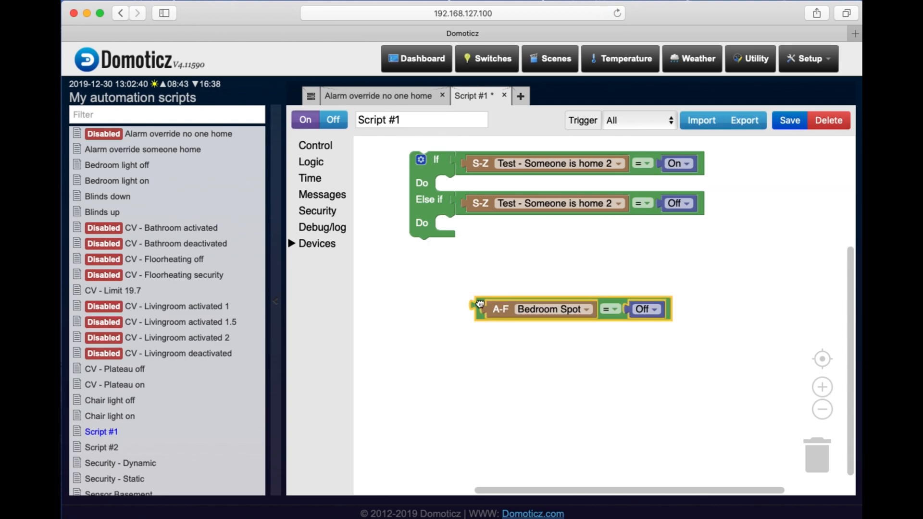
right_click(482, 305)
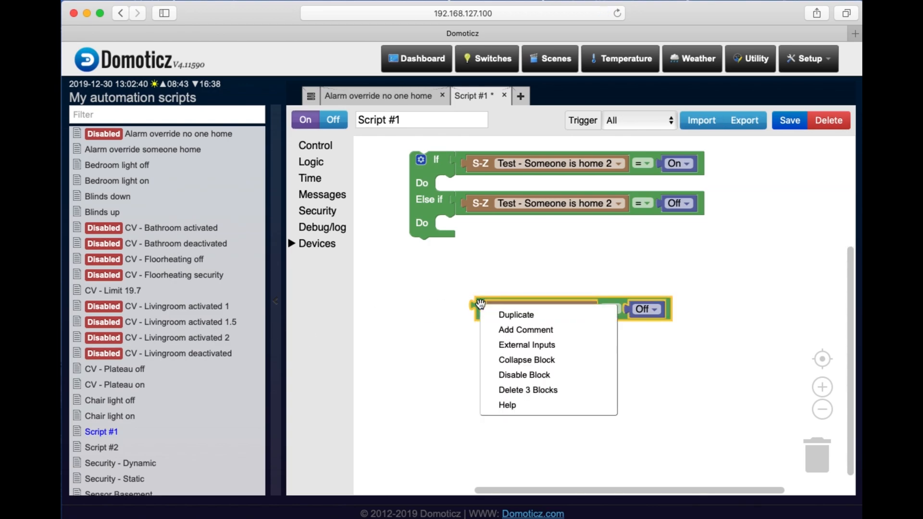
left_click(511, 312)
left_click(669, 337)
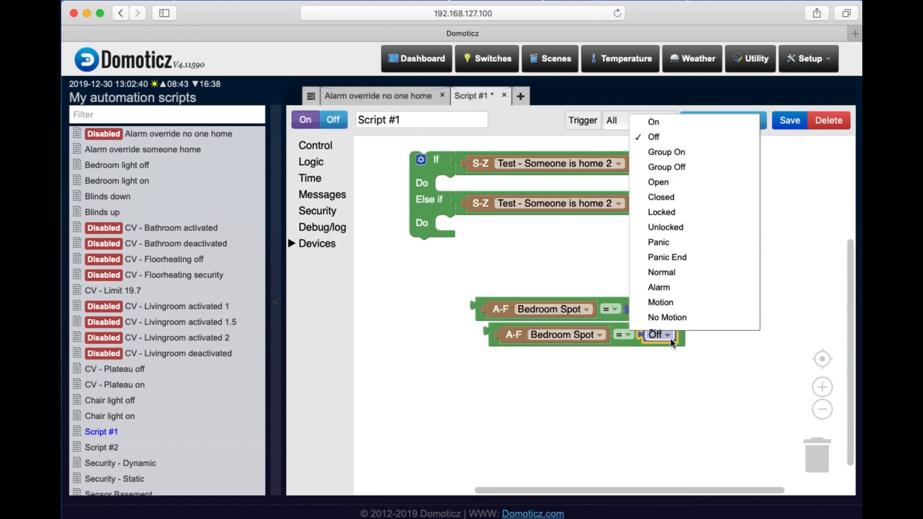
left_click(693, 124)
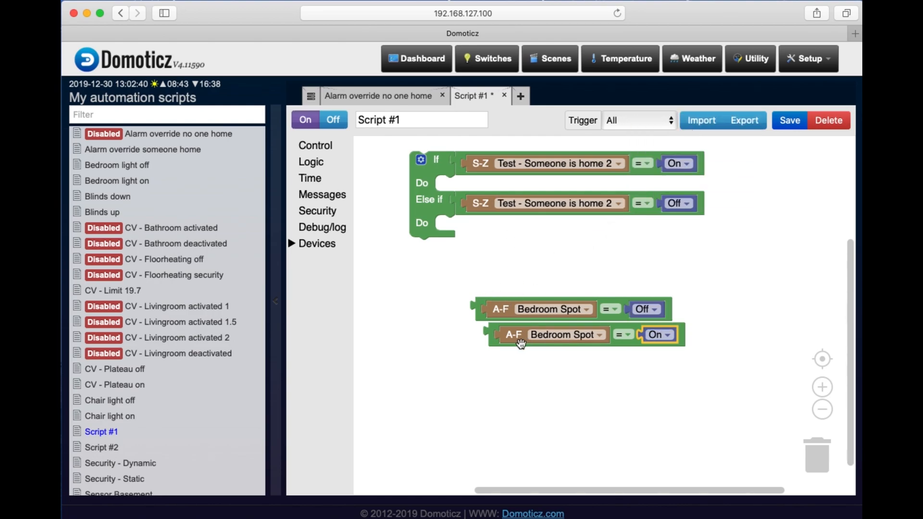
left_click_drag(493, 346, 516, 255)
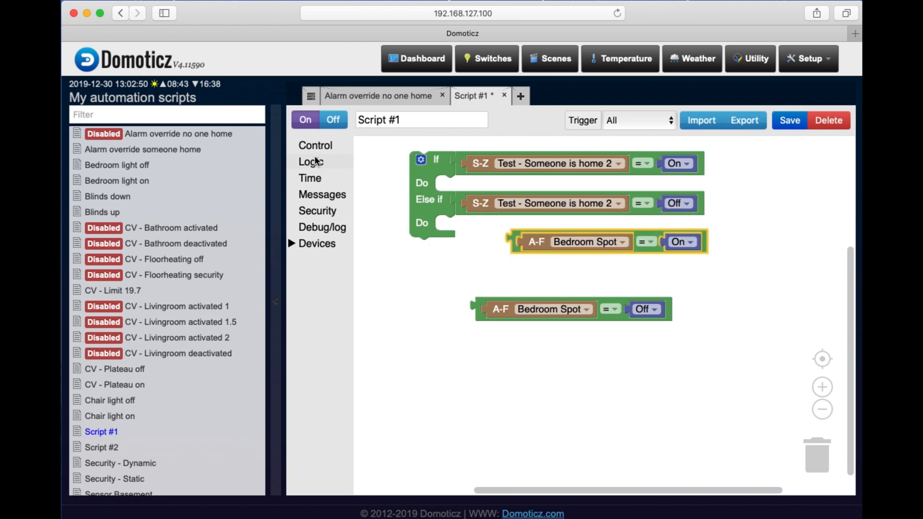
Step: Add a plain Set action to the first Do branch, fill it with Bedroom Spot = On, and move the leftover comparison blocks away
left_click(336, 163)
left_click_drag(382, 265, 452, 188)
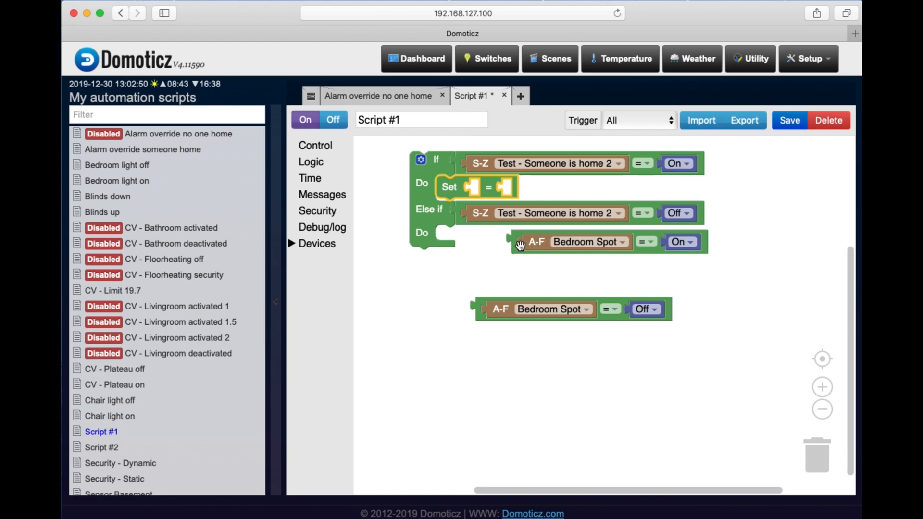
left_click_drag(521, 248, 466, 192)
left_click(582, 243)
left_click_drag(620, 200, 619, 192)
left_click_drag(519, 242, 331, 229)
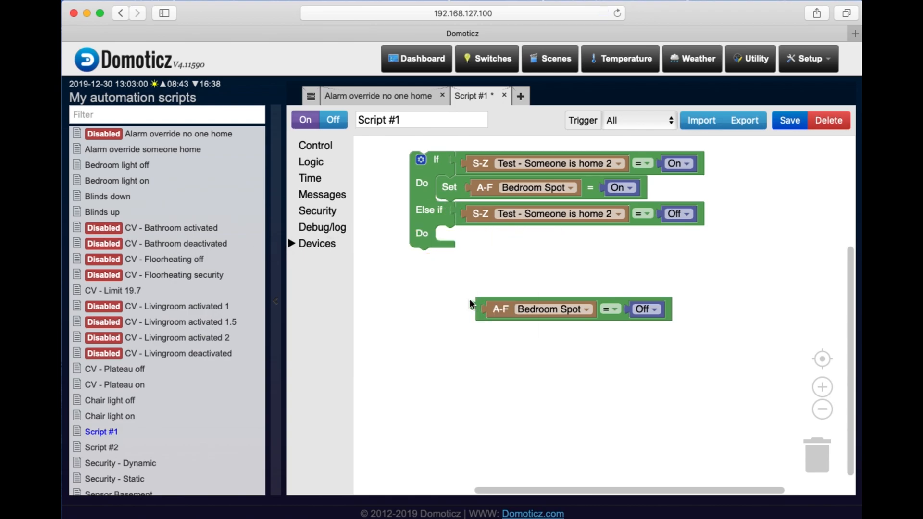
left_click_drag(480, 306, 193, 281)
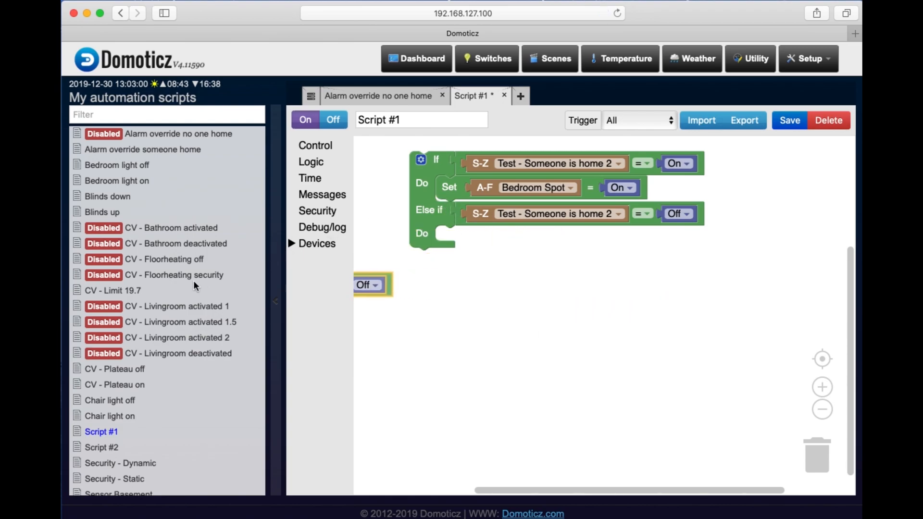
Step: Duplicate the Set action into the second Do branch with Bedroom Spot = Off, and save the script
right_click(459, 189)
left_click(488, 203)
left_click_drag(463, 216, 450, 241)
left_click(629, 243)
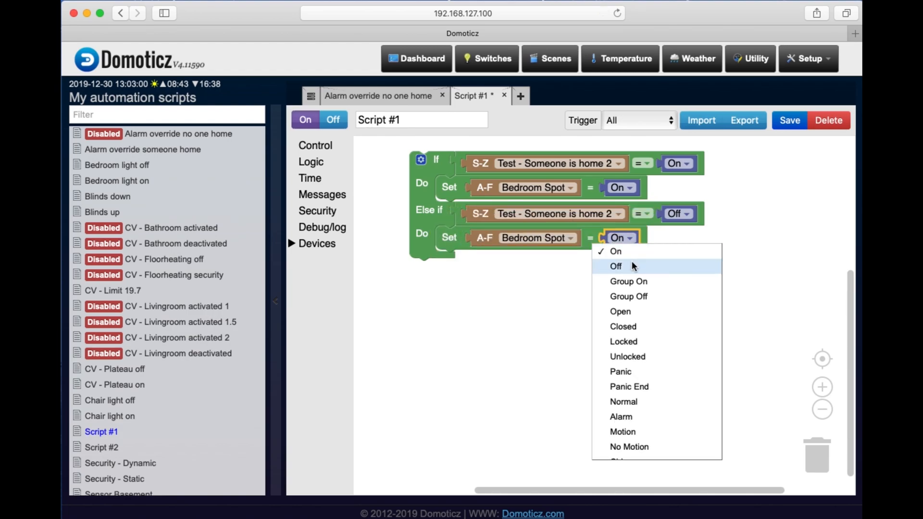
left_click(632, 262)
left_click(790, 123)
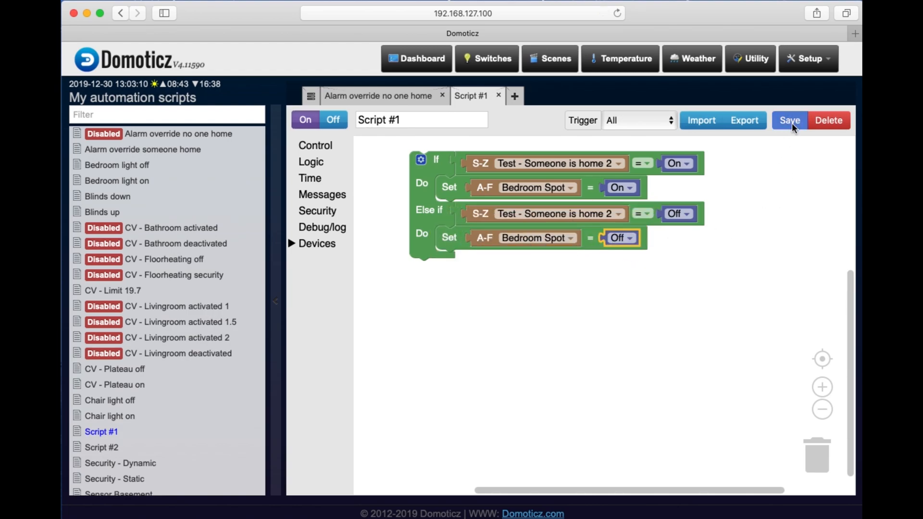
Step: Test the Bedroom Spot script on the Switches page by turning Test - Home / Away on and off again
left_click(487, 58)
scroll(615, 183, "down", 10)
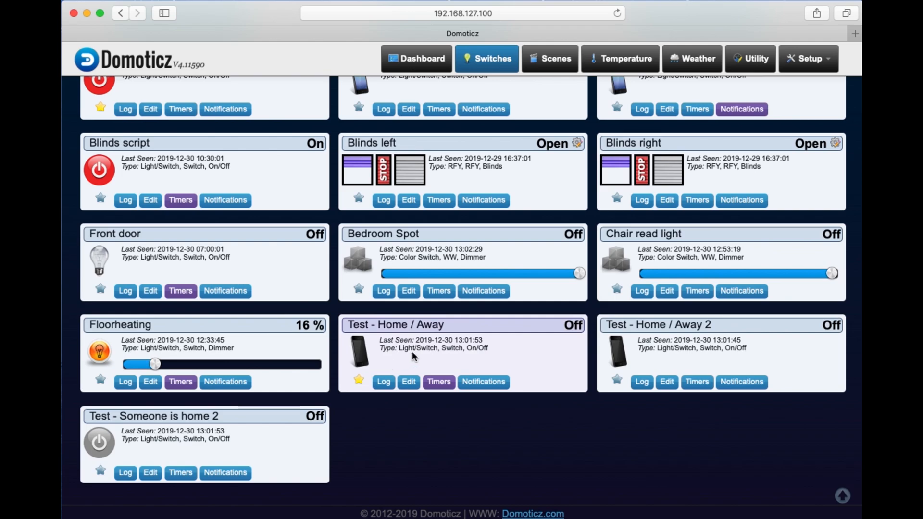
left_click(362, 353)
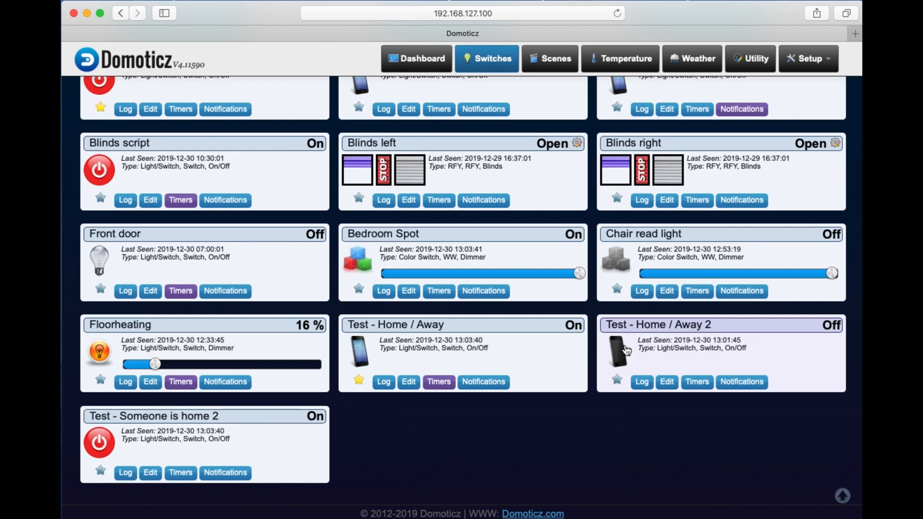
left_click(366, 358)
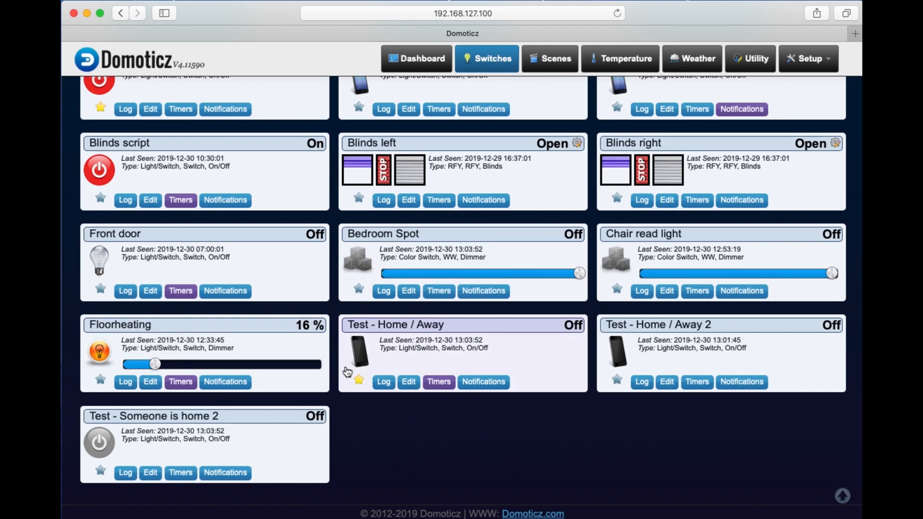
Step: Turn on Test - Home / Away and Test - Home / Away 2, and turn them off one after the other to test Bedroom Spot
left_click(366, 357)
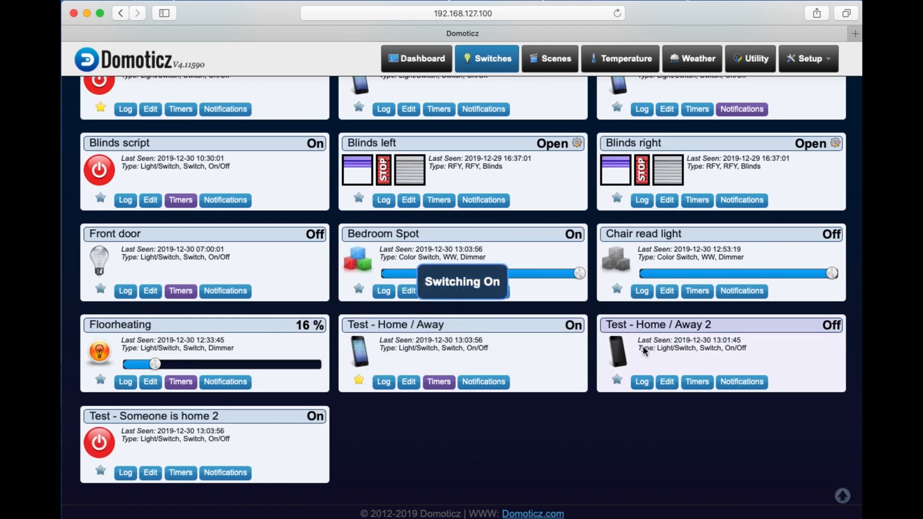
left_click(624, 355)
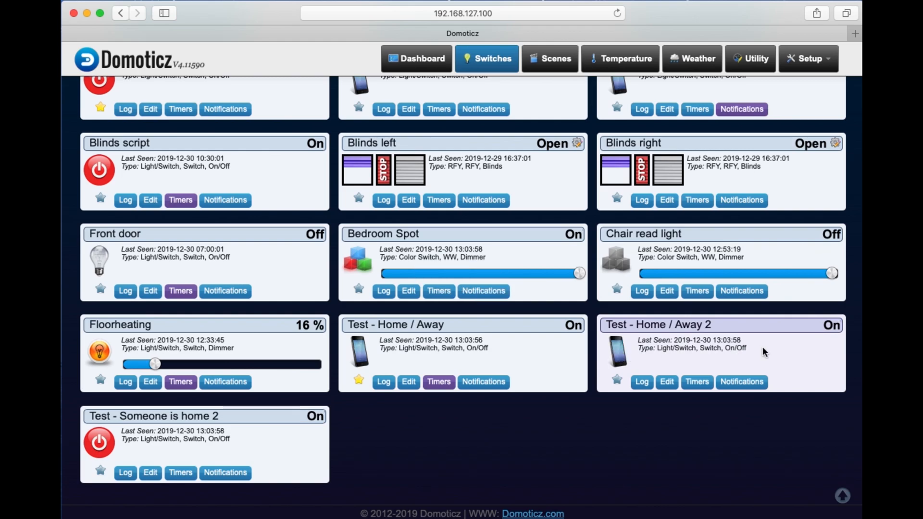
left_click(364, 353)
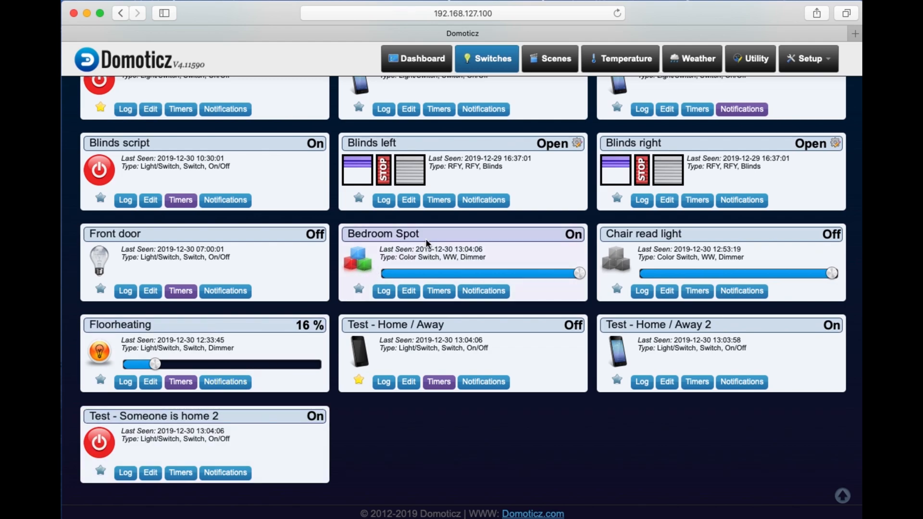
left_click(621, 356)
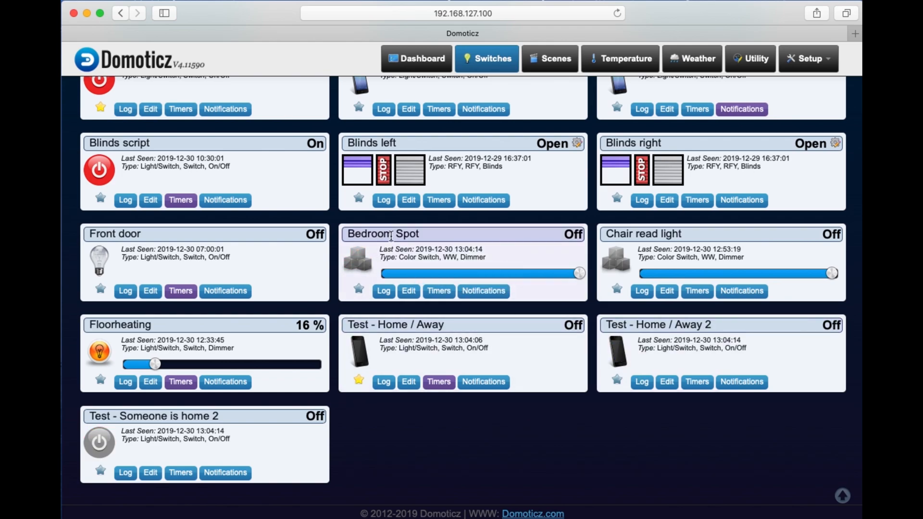